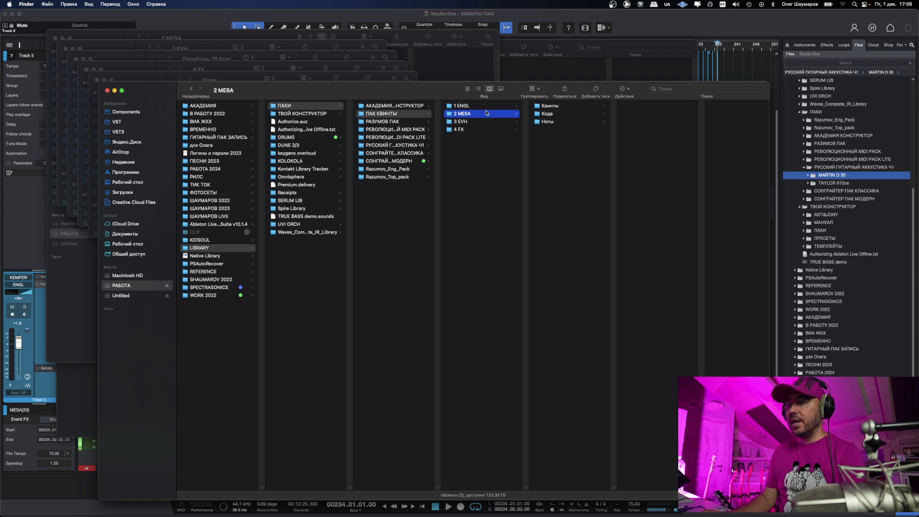
Look through the subfolders and sample files in the 2 MESA, 3 EVH and 4 FX folders of ПАК КВИНТЫ.
{"action": "left_click", "coordinate": [558, 107]}
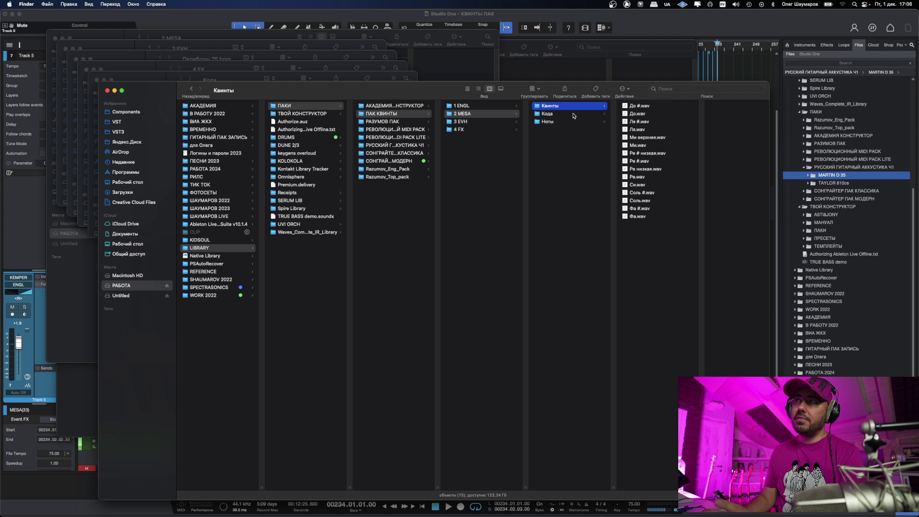
{"action": "left_click", "coordinate": [573, 115]}
{"action": "left_click", "coordinate": [573, 123]}
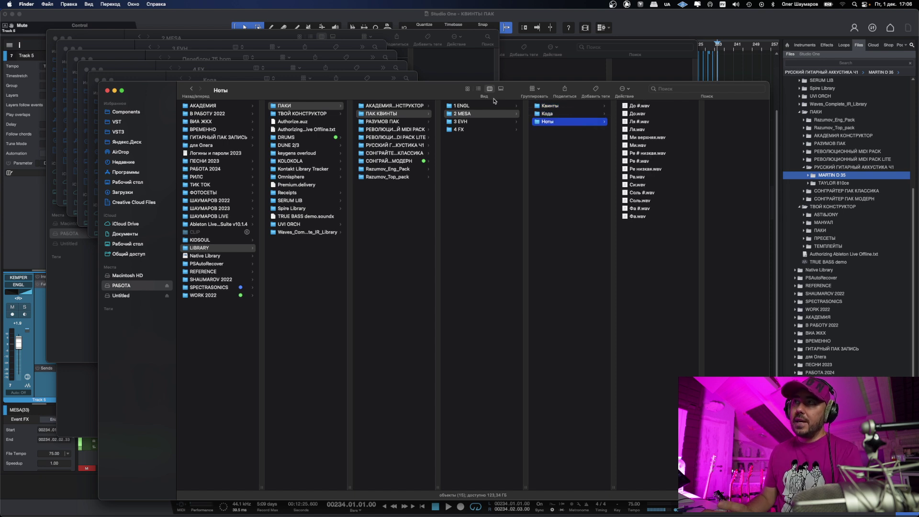
{"action": "key", "text": "Left"}
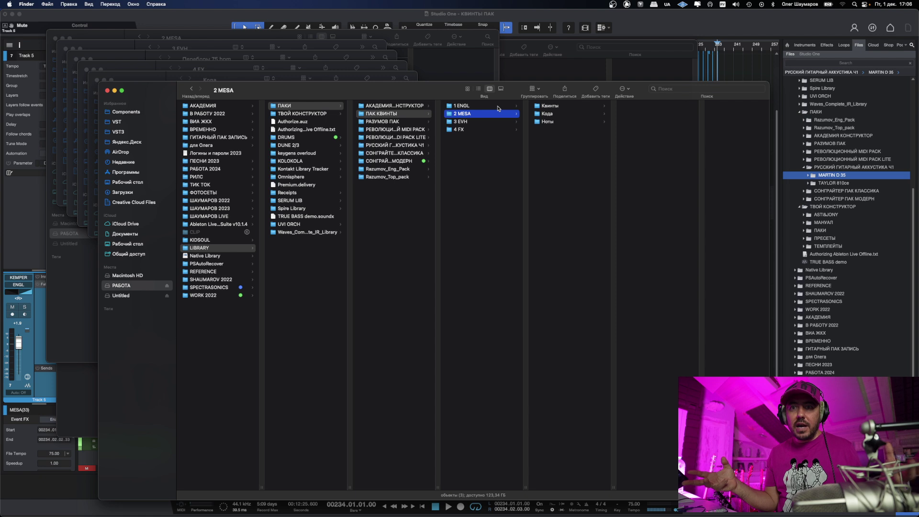
{"action": "left_click", "coordinate": [496, 121]}
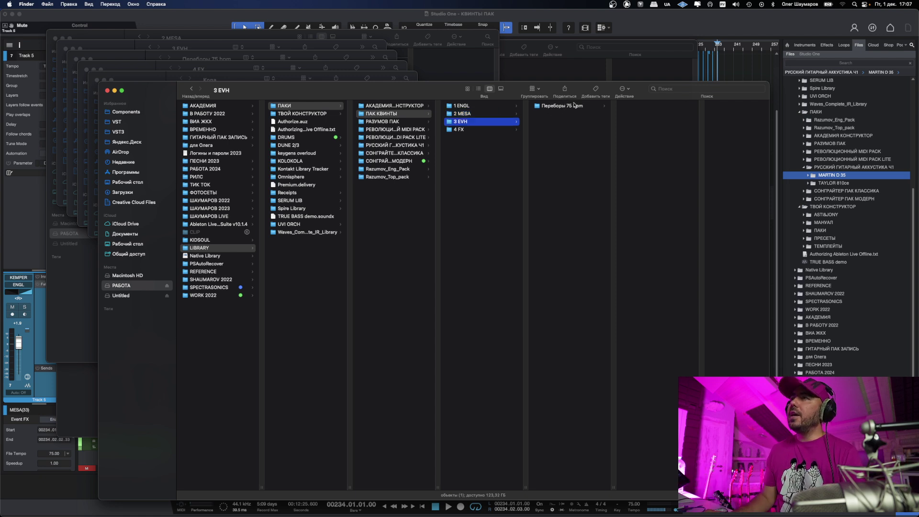
{"action": "left_click", "coordinate": [592, 106]}
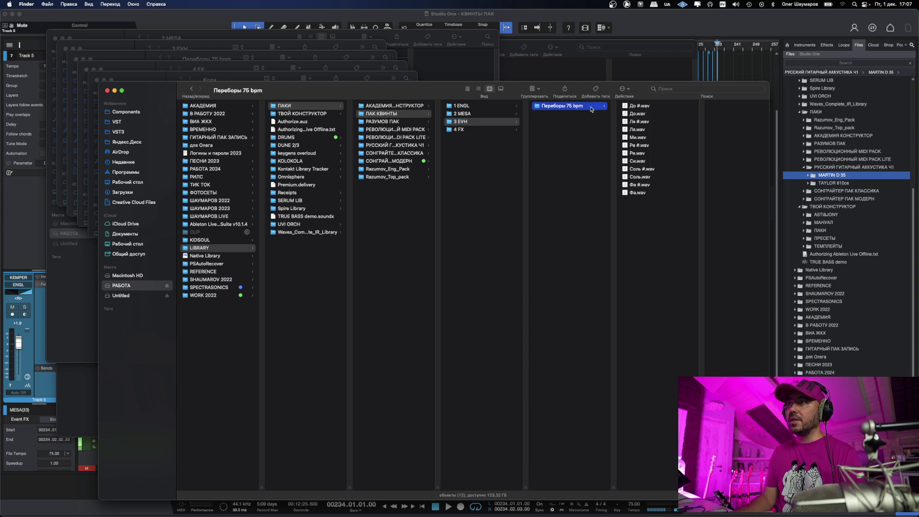
{"action": "left_click", "coordinate": [489, 130]}
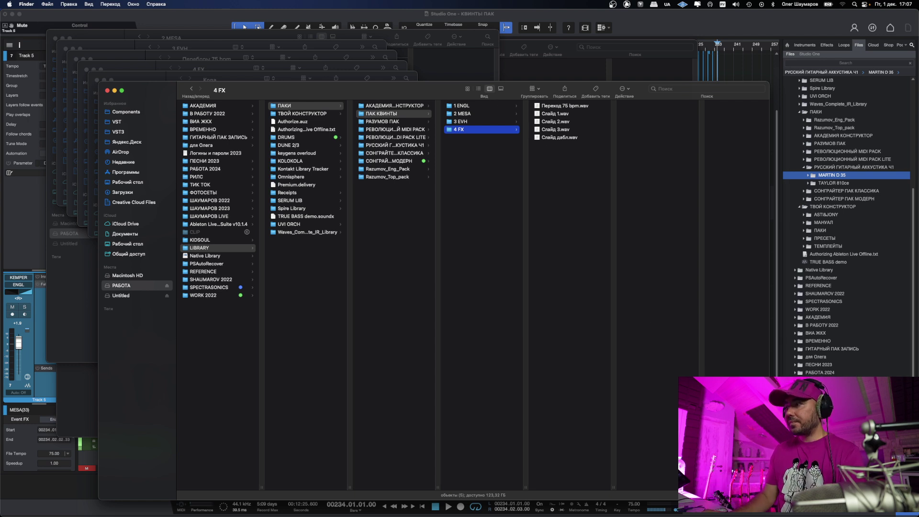
Switch to Studio One, close the КВИНТЫ ПАК song and create a new empty song.
{"action": "key", "text": "super+Tab"}
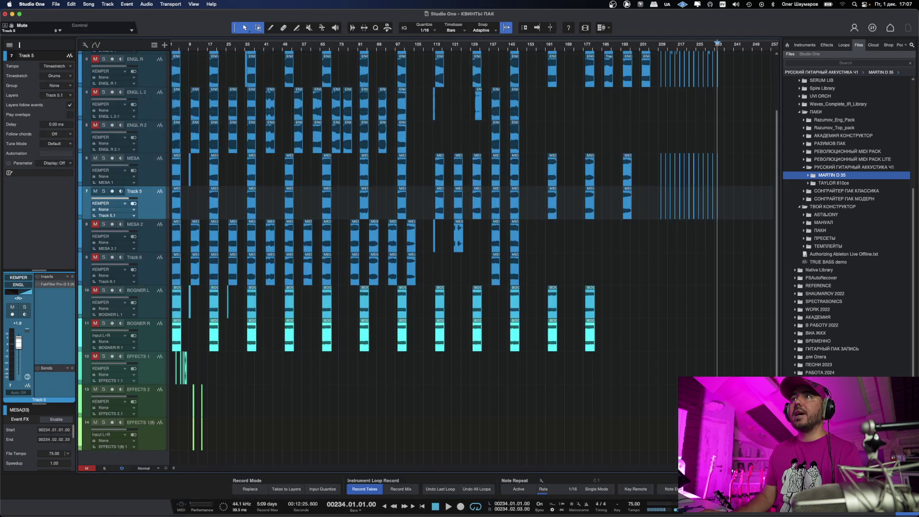
{"action": "left_click", "coordinate": [55, 4]}
{"action": "left_click", "coordinate": [67, 30]}
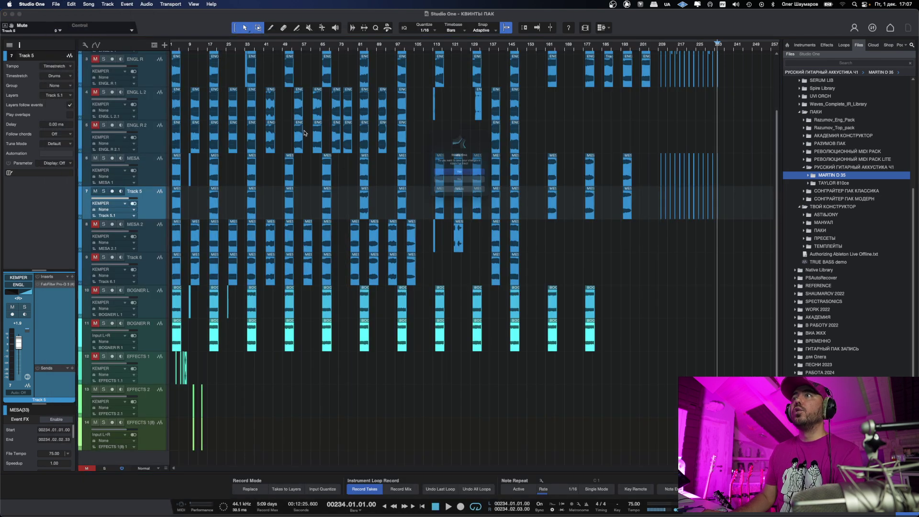
{"action": "left_click", "coordinate": [474, 173]}
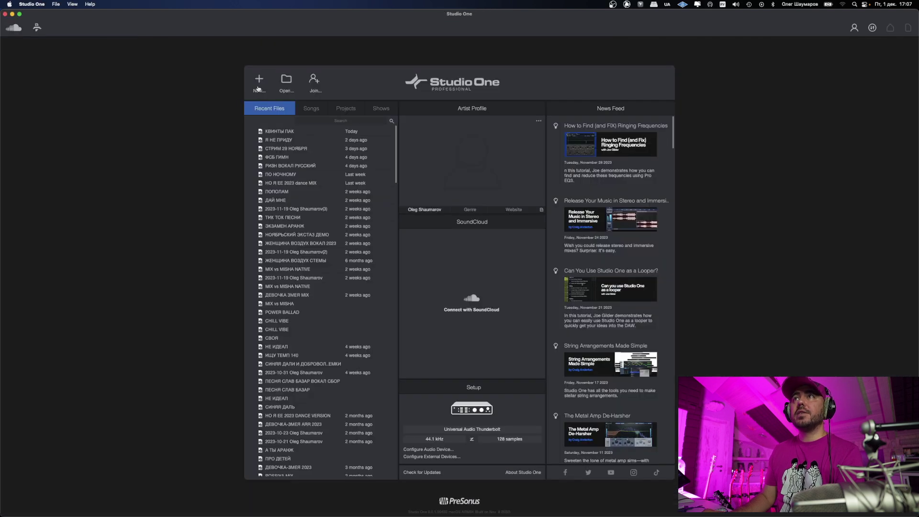
{"action": "left_click", "coordinate": [256, 90]}
{"action": "left_click", "coordinate": [501, 369]}
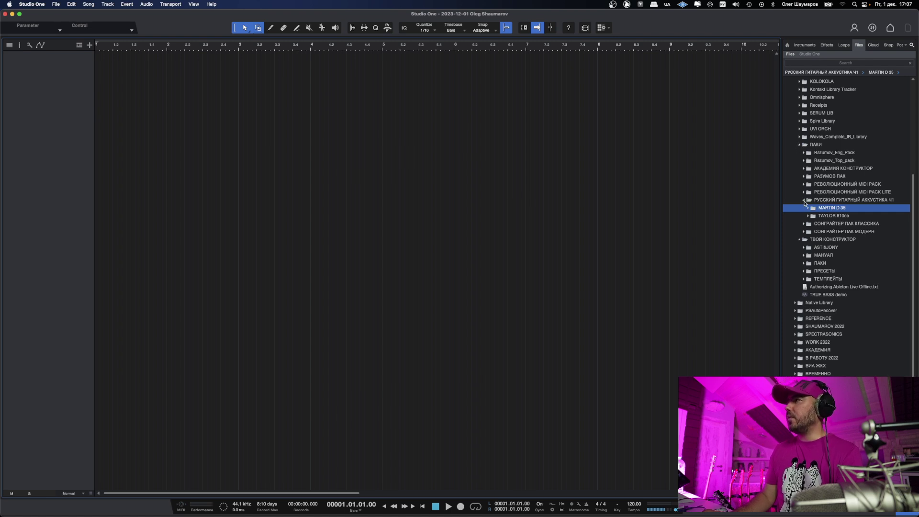
Refresh the ПАКИ folder inside LIBRARY in the file browser and expand its ПАК КВИНТЫ subfolder.
{"action": "left_click", "coordinate": [804, 201]}
{"action": "left_click", "coordinate": [817, 144]}
{"action": "left_click", "coordinate": [800, 145]}
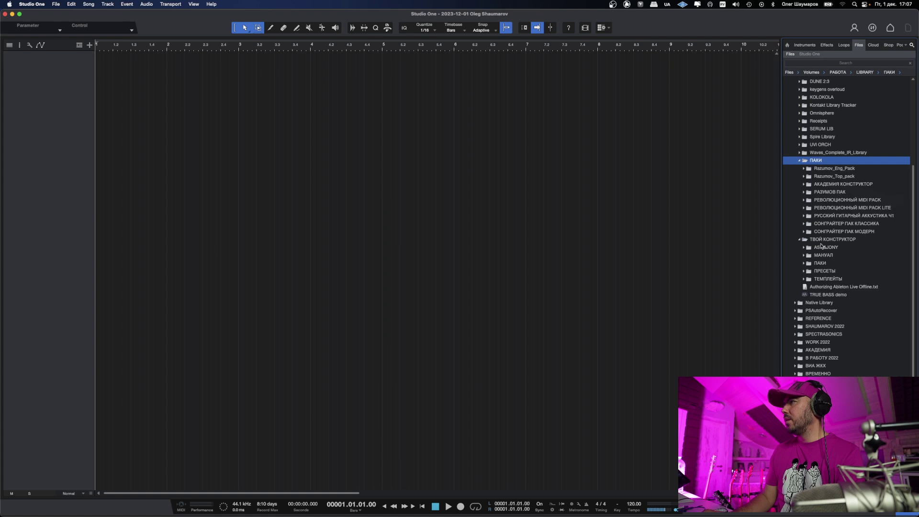
{"action": "left_click", "coordinate": [800, 161]}
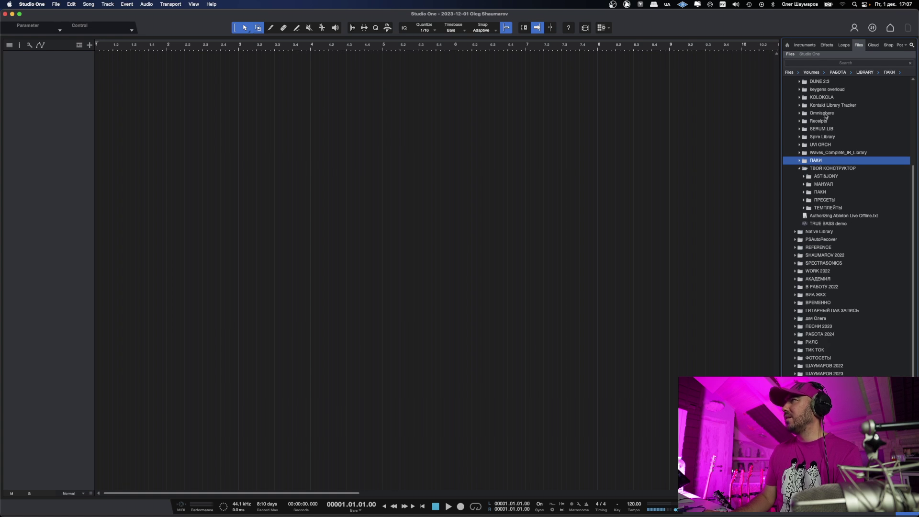
{"action": "scroll", "coordinate": [826, 115], "scroll_direction": "up", "scroll_amount": 5}
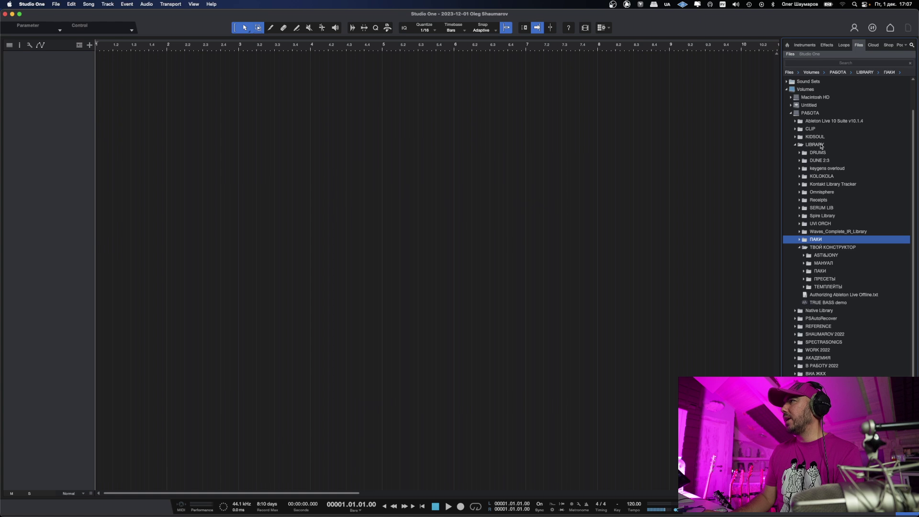
{"action": "left_click", "coordinate": [822, 145]}
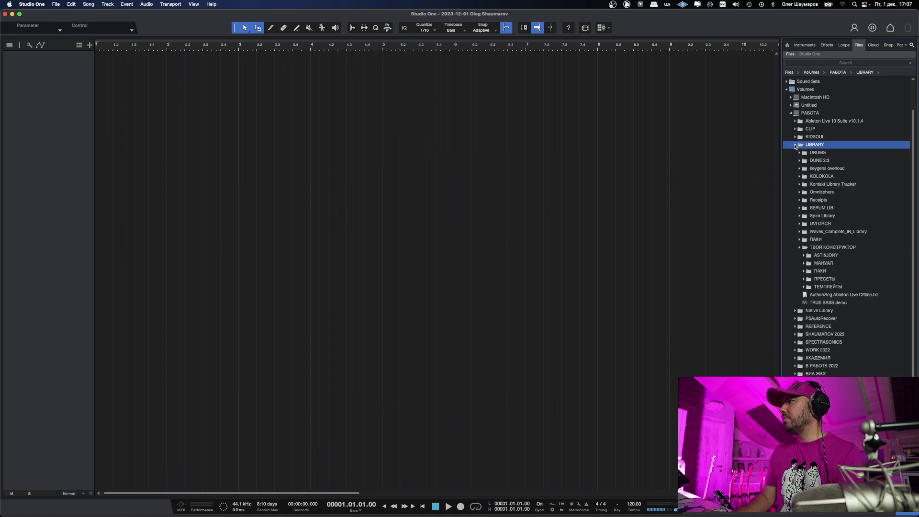
{"action": "double_click", "coordinate": [815, 240]}
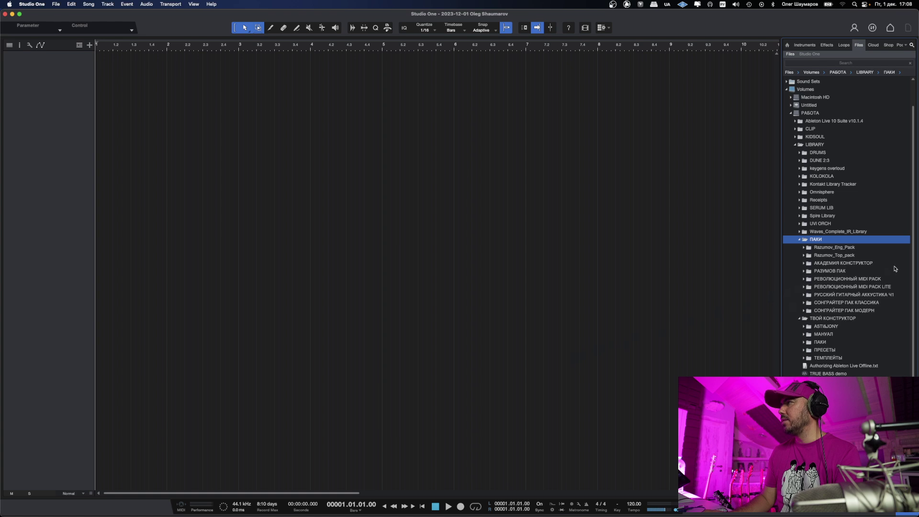
{"action": "right_click", "coordinate": [822, 240]}
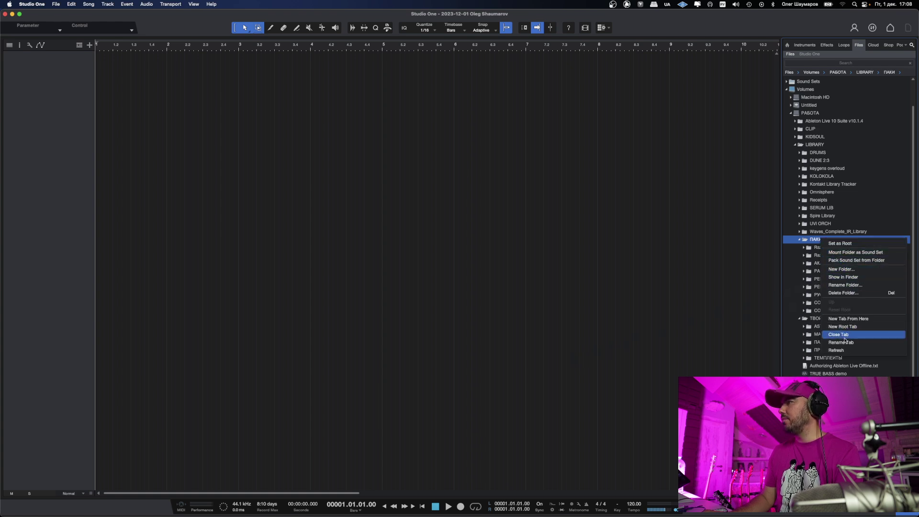
{"action": "left_click", "coordinate": [845, 350]}
{"action": "double_click", "coordinate": [830, 272]}
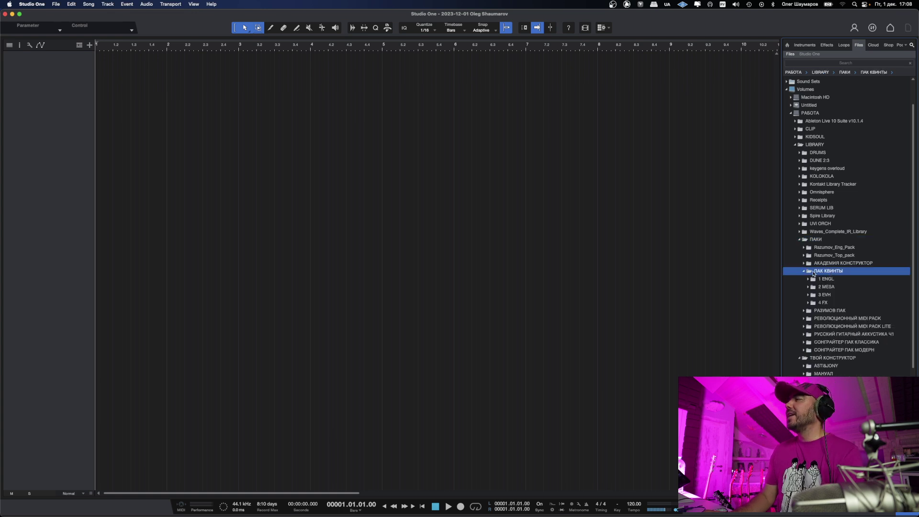
Set the song tempo to 75.
{"action": "double_click", "coordinate": [635, 504]}
{"action": "type", "text": "75"}
{"action": "key", "text": "Return"}
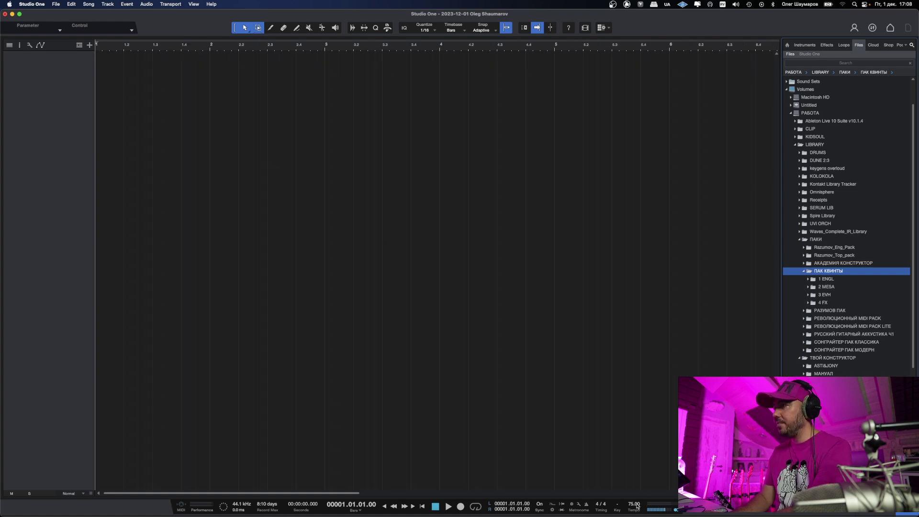
Add ЖИТЬ 75bpm.wav from the СОНГРАЙТЕР ПАК КЛАССИКА folder to a new track at bar 1.
{"action": "left_click", "coordinate": [856, 342]}
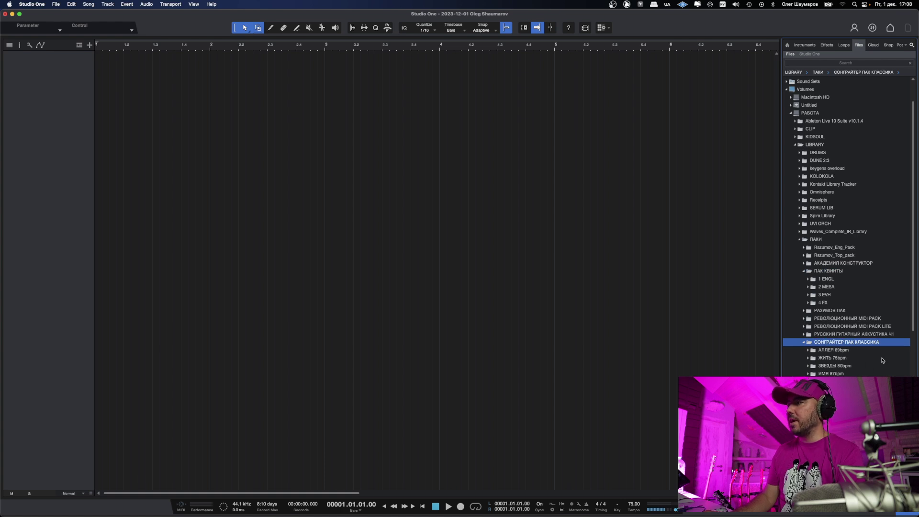
{"action": "left_click", "coordinate": [836, 358]}
{"action": "left_click_drag", "start_coordinate": [843, 374], "coordinate": [118, 150]}
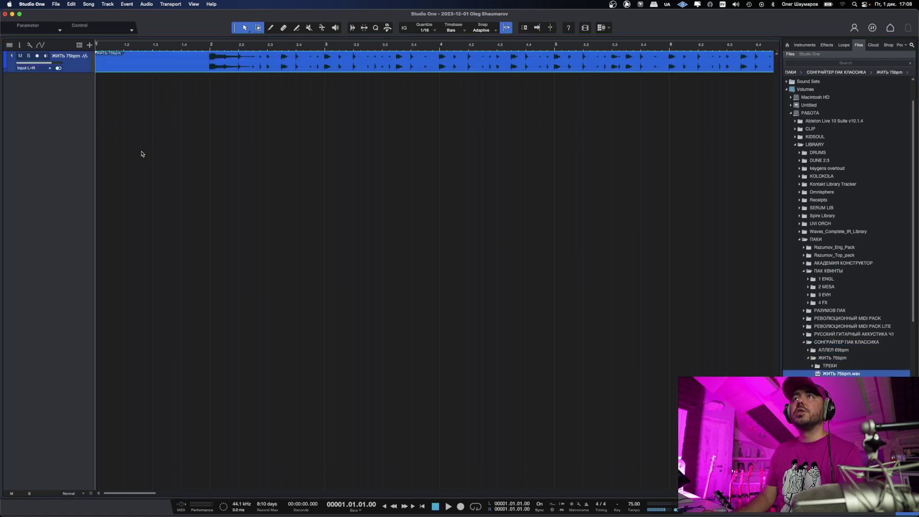
Play back part of the ЖИТЬ 75bpm track and lower its volume.
{"action": "scroll", "coordinate": [281, 171], "scroll_direction": "down", "scroll_amount": 5}
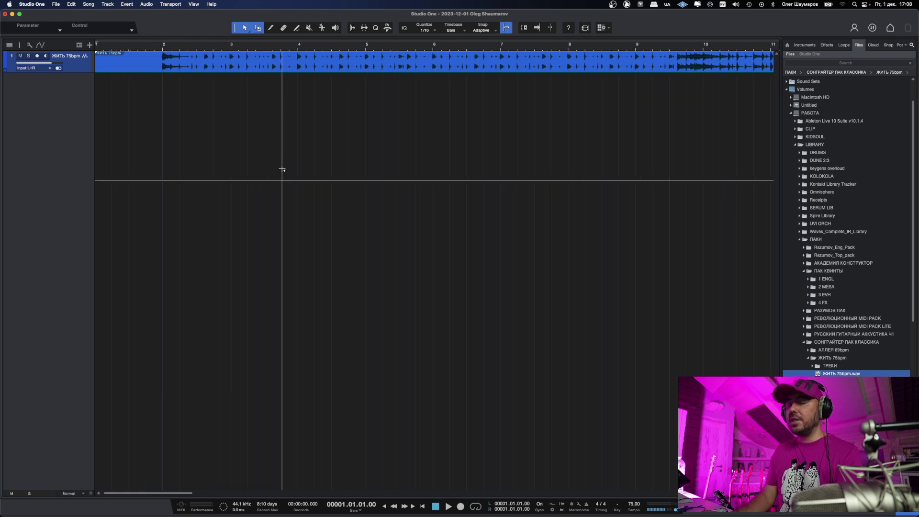
{"action": "left_click", "coordinate": [295, 46]}
{"action": "key", "text": "space"}
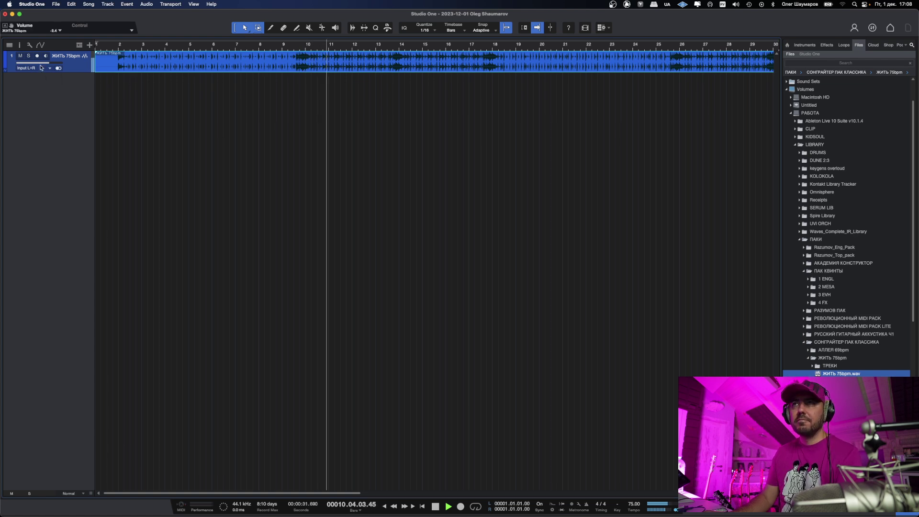
{"action": "key", "text": "space"}
Place Ми низкая.wav from the Квинты folder of 1 ENGL on a new track at bar 10.
{"action": "left_click", "coordinate": [309, 47]}
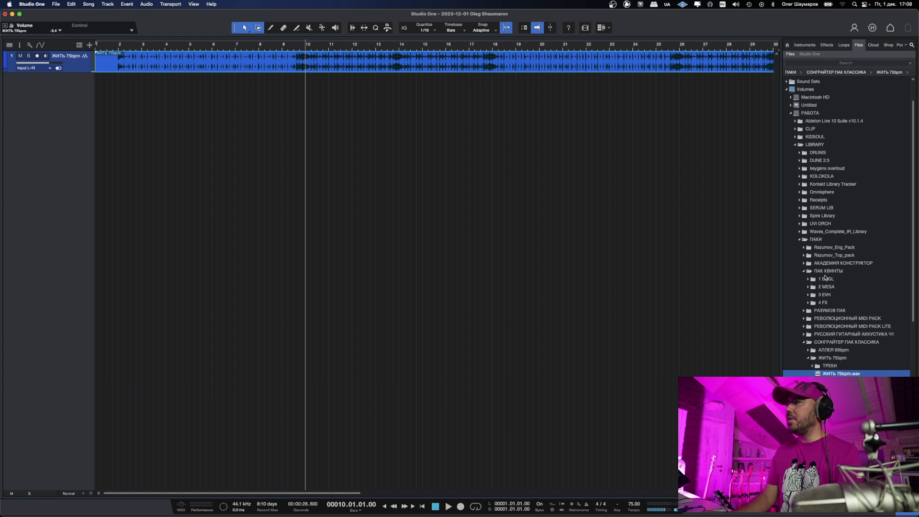
{"action": "double_click", "coordinate": [823, 279]}
{"action": "double_click", "coordinate": [833, 287]}
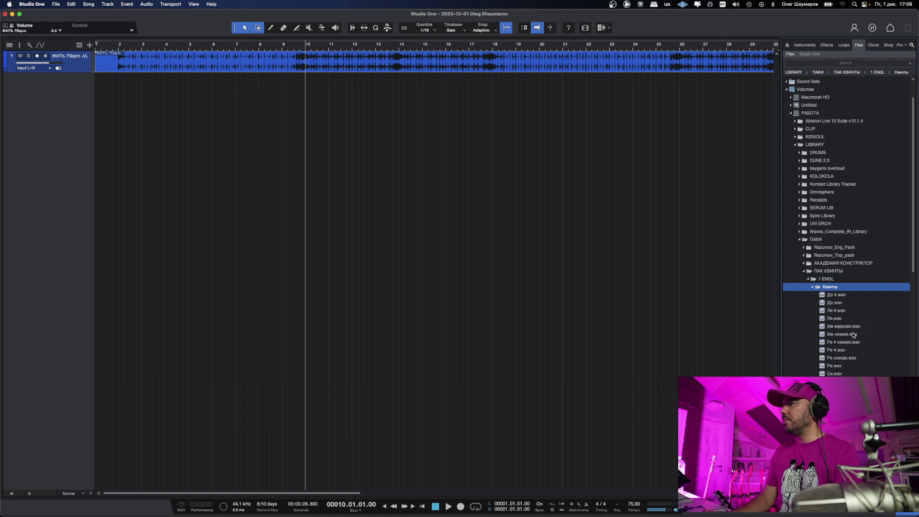
{"action": "left_click_drag", "start_coordinate": [842, 335], "coordinate": [321, 165]}
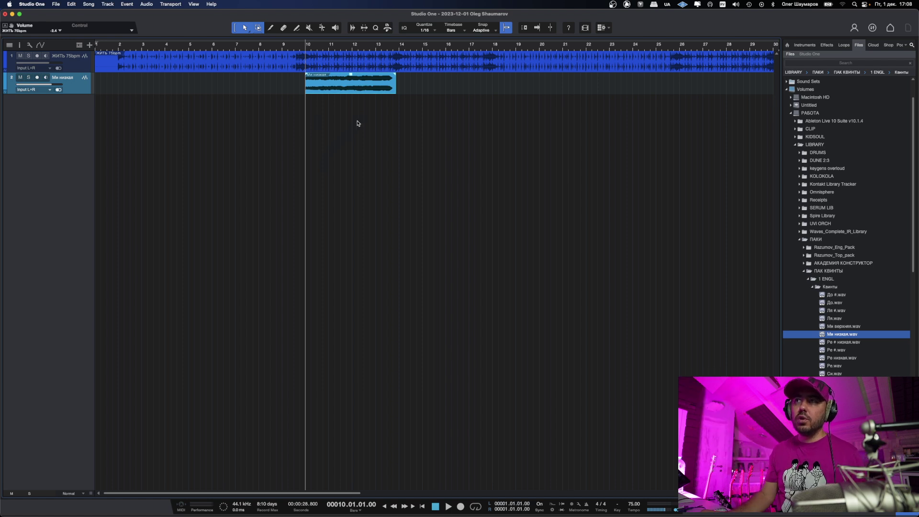
Play both tracks together and balance the volumes of the ЖИТЬ 75bpm and Ми низкая tracks.
{"action": "key", "text": "space"}
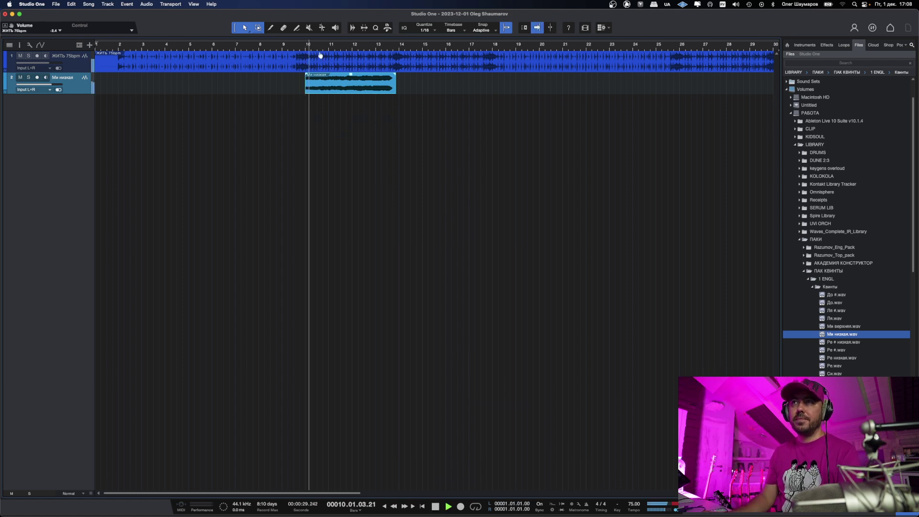
{"action": "left_click_drag", "start_coordinate": [44, 86], "coordinate": [44, 85]}
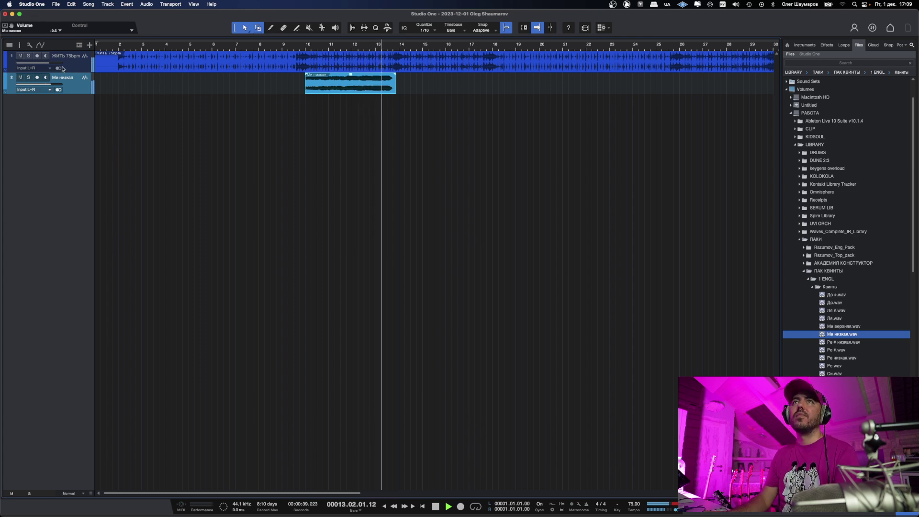
{"action": "key", "text": "space"}
{"action": "left_click", "coordinate": [42, 72]}
{"action": "left_click_drag", "start_coordinate": [44, 66], "coordinate": [43, 86]}
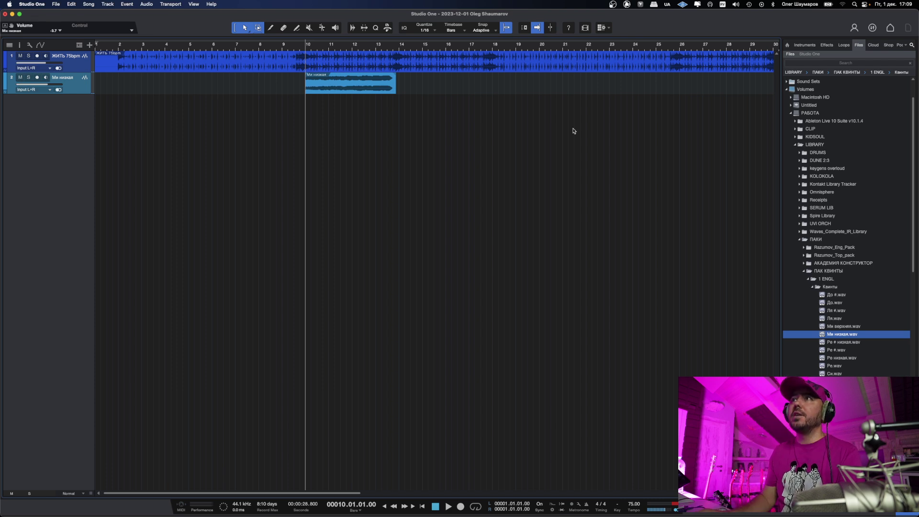
Enlarge the track height, then shorten the Ми низкая clip to about bar 13 and give it a long fade-out.
{"action": "key", "text": "shift+e"}
{"action": "key", "text": "shift+e"}
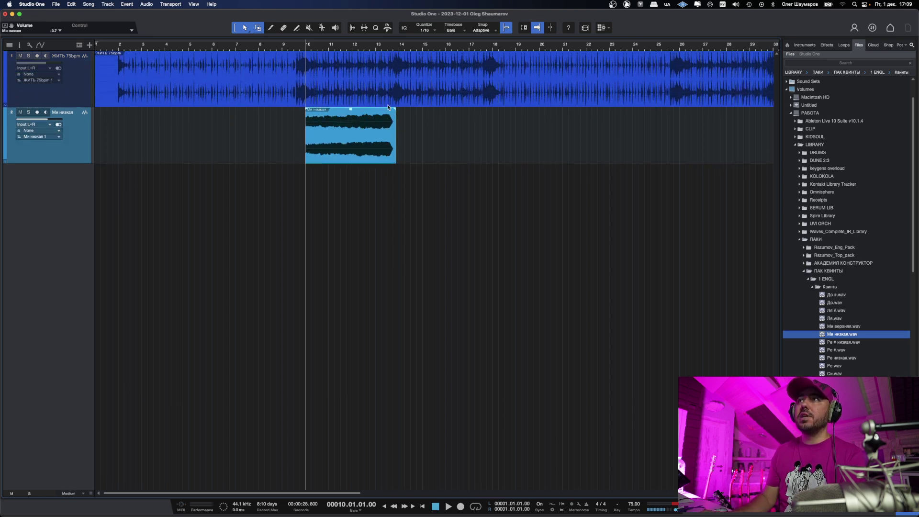
{"action": "left_click_drag", "start_coordinate": [396, 114], "coordinate": [337, 110]}
Play back the faded Ми низкая clip and mute the ЖИТЬ 75bpm track to hear it alone.
{"action": "key", "text": "space"}
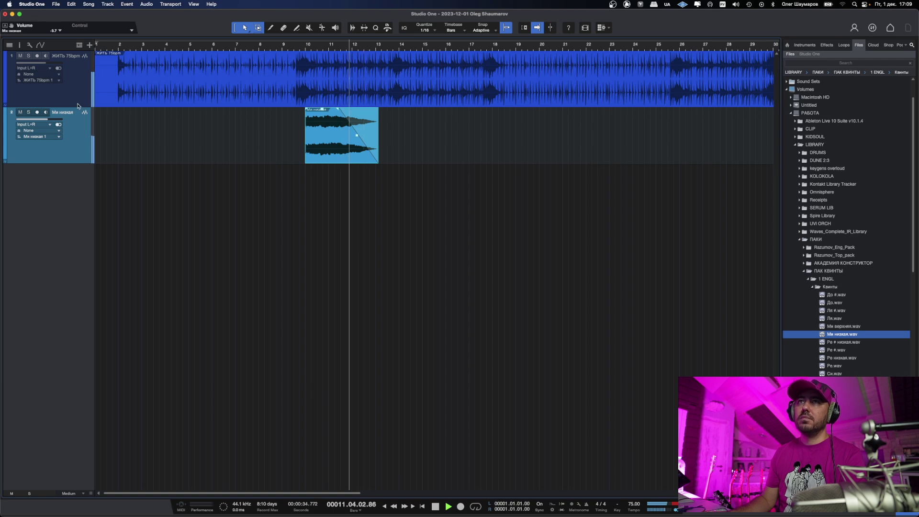
{"action": "left_click", "coordinate": [21, 56]}
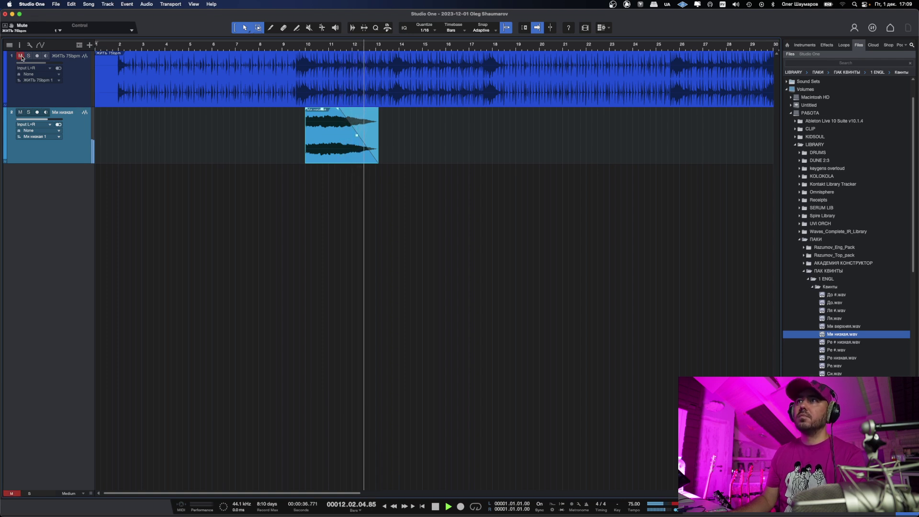
{"action": "key", "text": "space"}
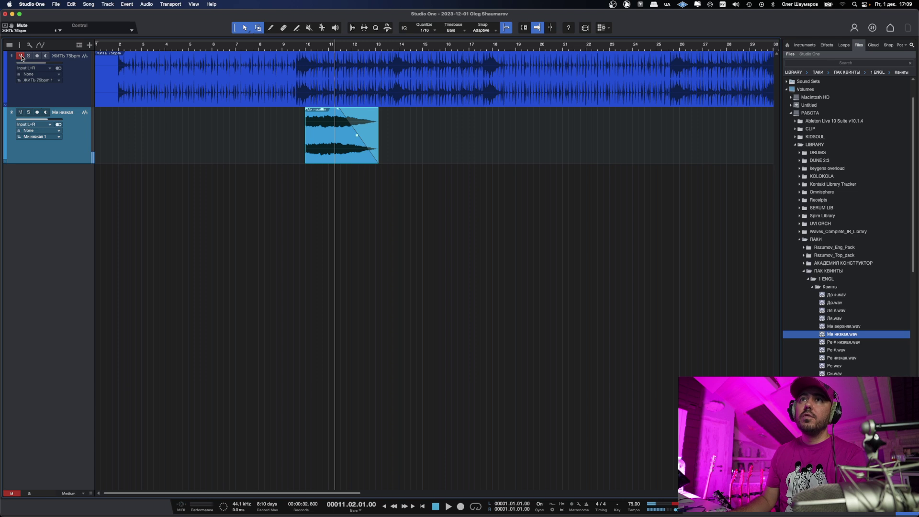
Undo the fade-out and trim the Ми низкая clip so it ends at bar 11.
{"action": "key", "text": "super+z"}
{"action": "left_click", "coordinate": [306, 47]}
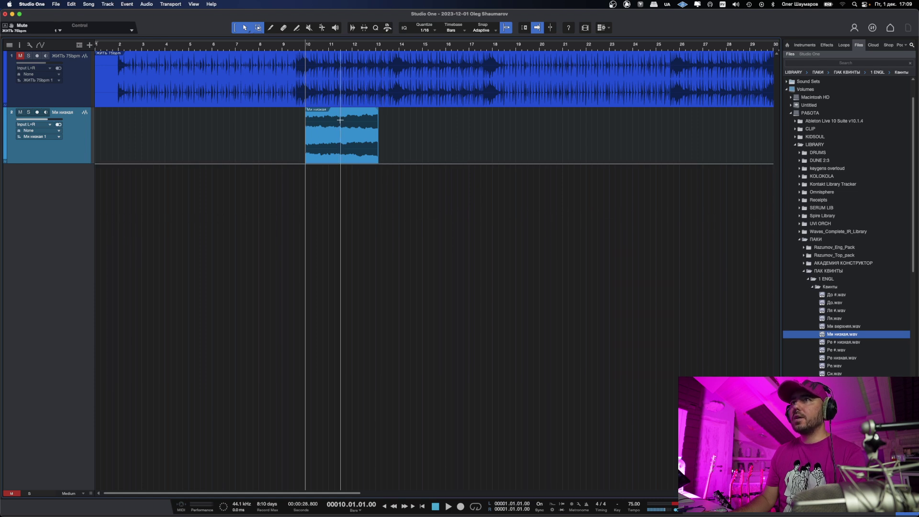
{"action": "left_click_drag", "start_coordinate": [379, 144], "coordinate": [326, 155]}
Play back the trimmed Ми низкая clip and unmute the ЖИТЬ 75bpm track.
{"action": "key", "text": "space"}
{"action": "left_click", "coordinate": [20, 55]}
{"action": "key", "text": "space"}
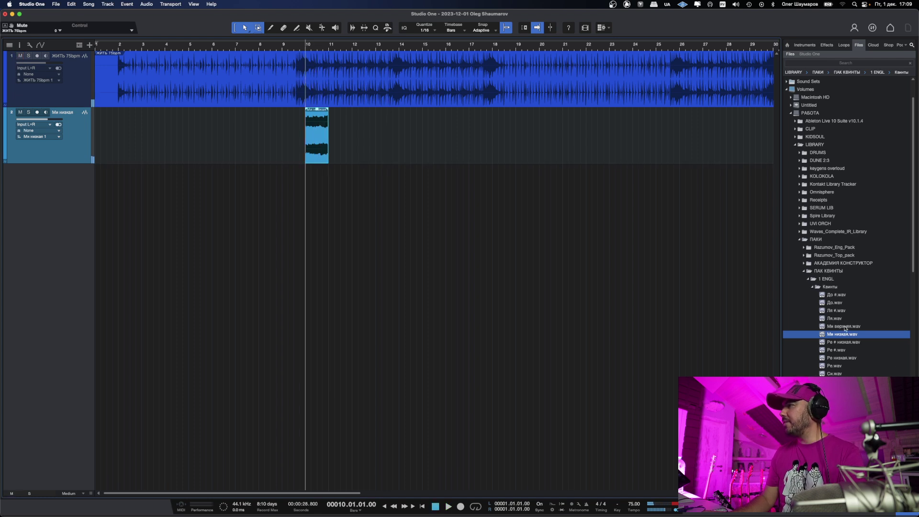
Place Ля.wav from the same Квинты folder on a new track at bar 11 and play from bar 10.
{"action": "left_click_drag", "start_coordinate": [838, 319], "coordinate": [345, 207]}
{"action": "key", "text": "space"}
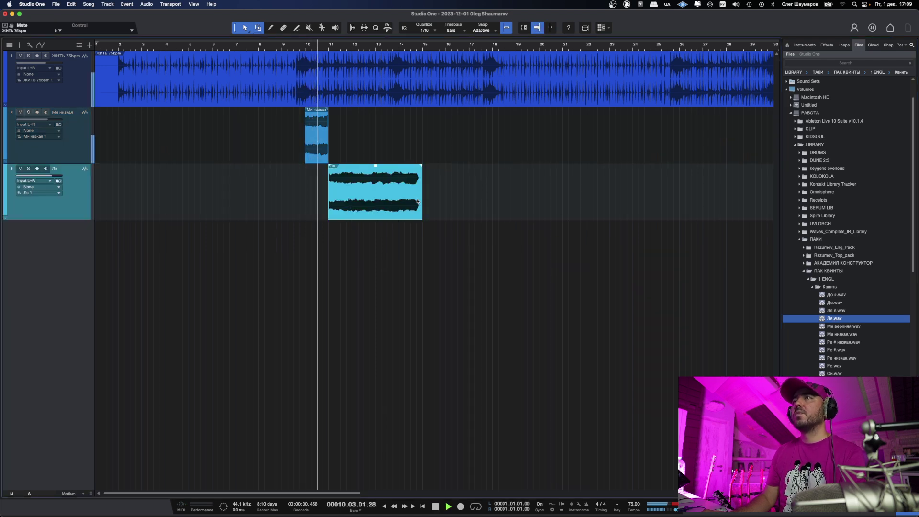
Trim the Ля clip to end at bar 12 and place До.wav on a new track from bar 12 to bar 13.
{"action": "left_click_drag", "start_coordinate": [421, 203], "coordinate": [352, 205]}
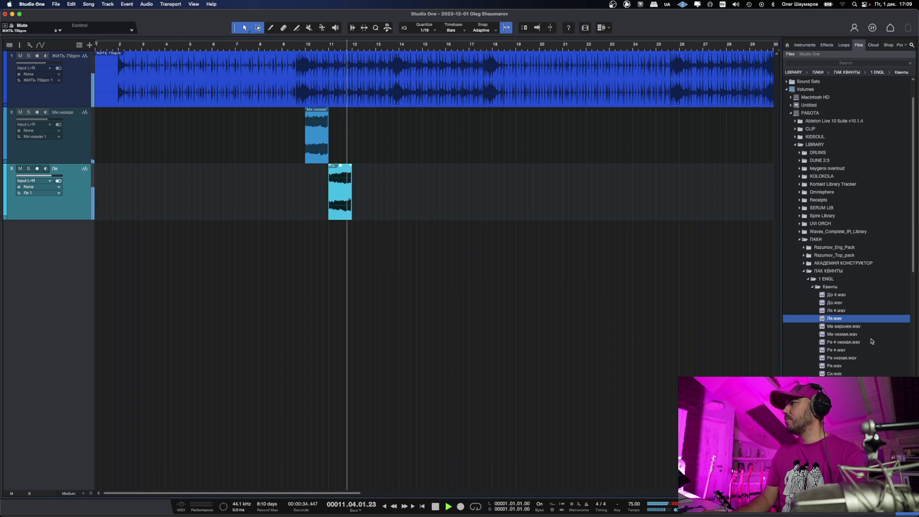
{"action": "key", "text": "space"}
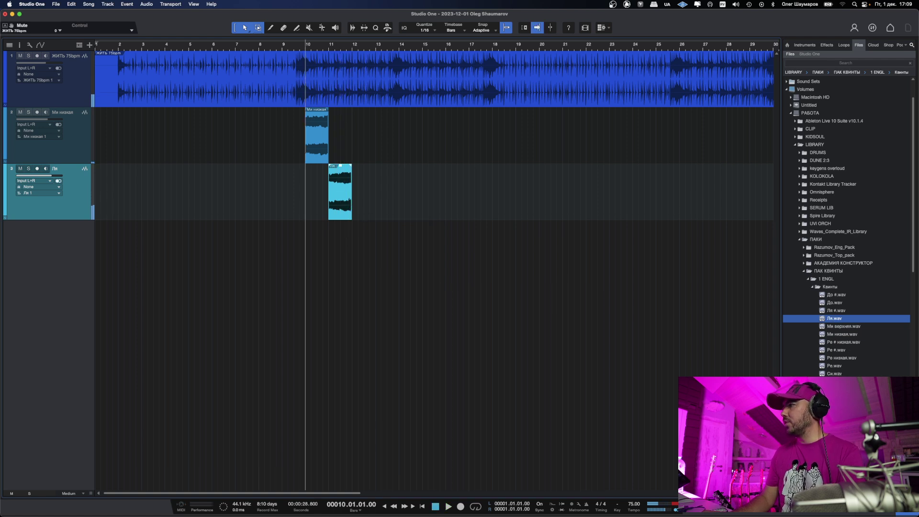
{"action": "left_click_drag", "start_coordinate": [833, 302], "coordinate": [365, 234]}
{"action": "left_click_drag", "start_coordinate": [445, 247], "coordinate": [376, 247]}
{"action": "left_click", "coordinate": [352, 48]}
{"action": "key", "text": "space"}
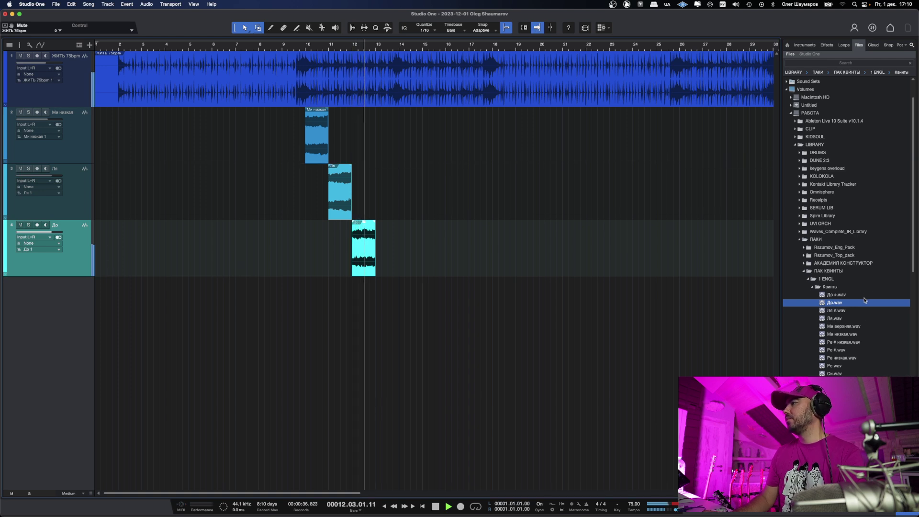
{"action": "key", "text": "space"}
Place Ре.wav on a new track at bar 13 and trim it to end at bar 14.
{"action": "left_click", "coordinate": [833, 366]}
{"action": "left_click_drag", "start_coordinate": [834, 366], "coordinate": [390, 288]}
{"action": "left_click_drag", "start_coordinate": [469, 305], "coordinate": [399, 315]}
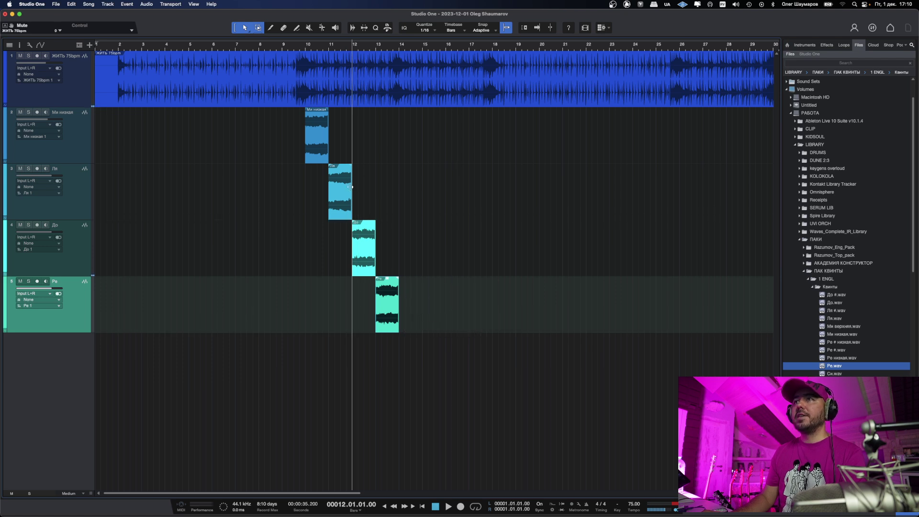
Move the Ля, До and Ре clips onto the Ми низкая track and play the sequence from bar 10.
{"action": "left_click_drag", "start_coordinate": [345, 189], "coordinate": [342, 131]}
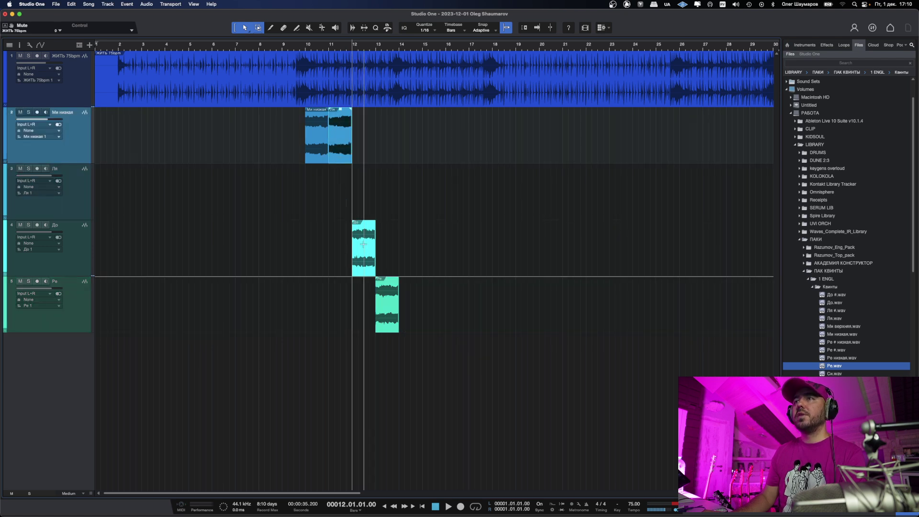
{"action": "left_click_drag", "start_coordinate": [358, 257], "coordinate": [358, 144]}
{"action": "left_click_drag", "start_coordinate": [391, 319], "coordinate": [381, 148]}
{"action": "left_click", "coordinate": [305, 47]}
{"action": "key", "text": "space"}
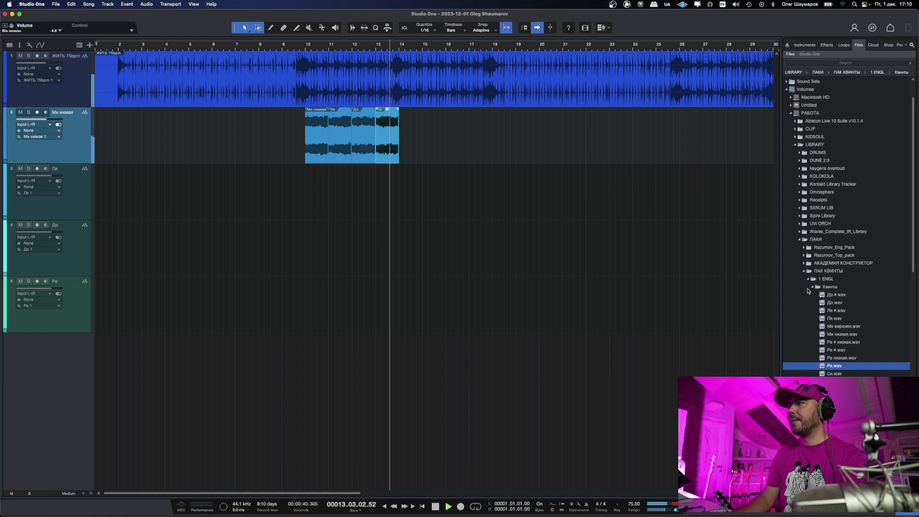
{"action": "key", "text": "space"}
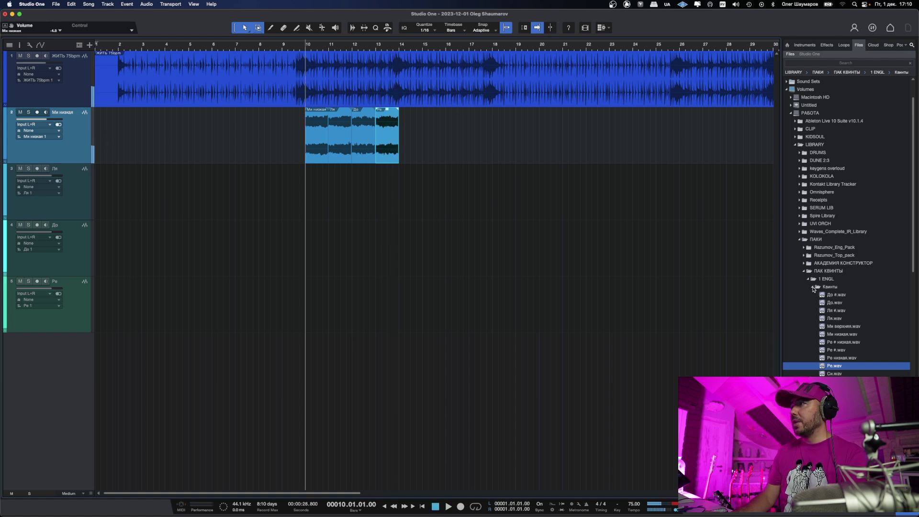
Place Переход 75 bpm.wav from the 4 FX folder on the Ля track so it ends at bar 12.
{"action": "left_click", "coordinate": [814, 288]}
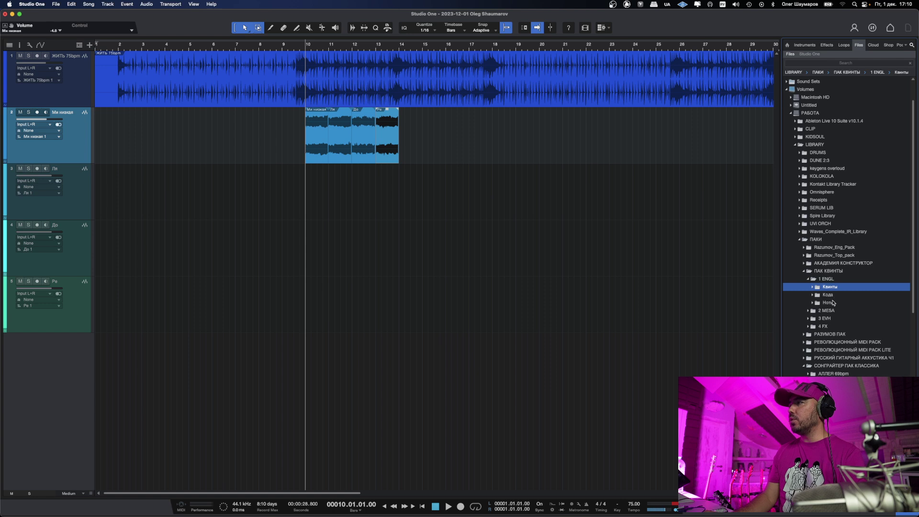
{"action": "double_click", "coordinate": [833, 303]}
{"action": "left_click", "coordinate": [813, 303]}
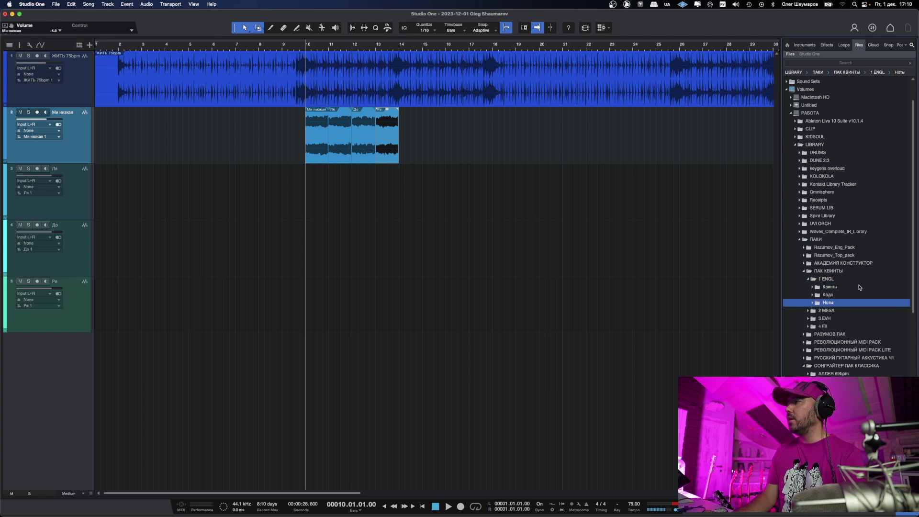
{"action": "double_click", "coordinate": [824, 327]}
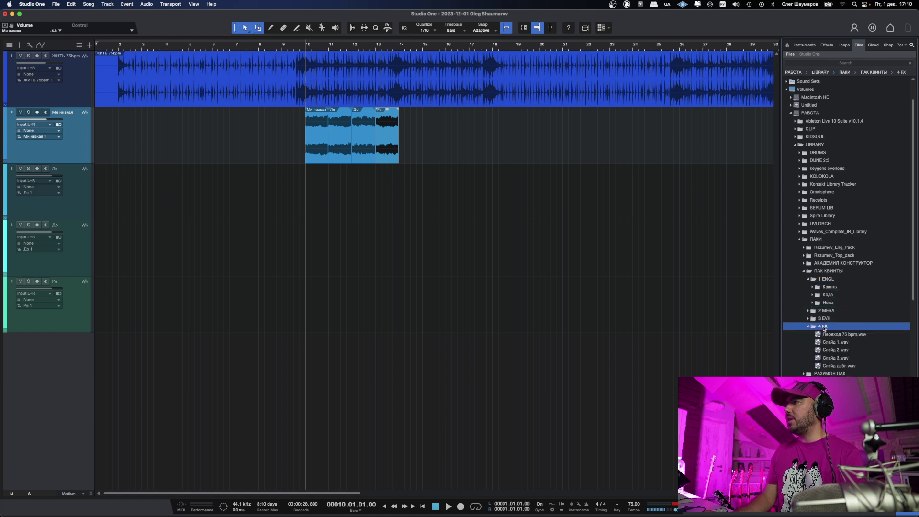
{"action": "left_click_drag", "start_coordinate": [852, 335], "coordinate": [326, 216]}
{"action": "scroll", "coordinate": [326, 223], "scroll_direction": "up", "scroll_amount": 5}
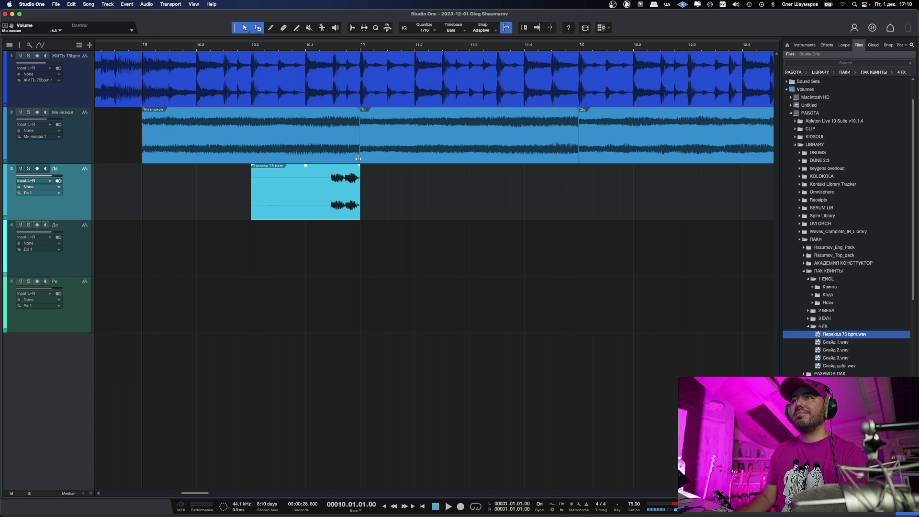
{"action": "left_click_drag", "start_coordinate": [358, 159], "coordinate": [339, 161]}
{"action": "left_click_drag", "start_coordinate": [349, 215], "coordinate": [568, 195]}
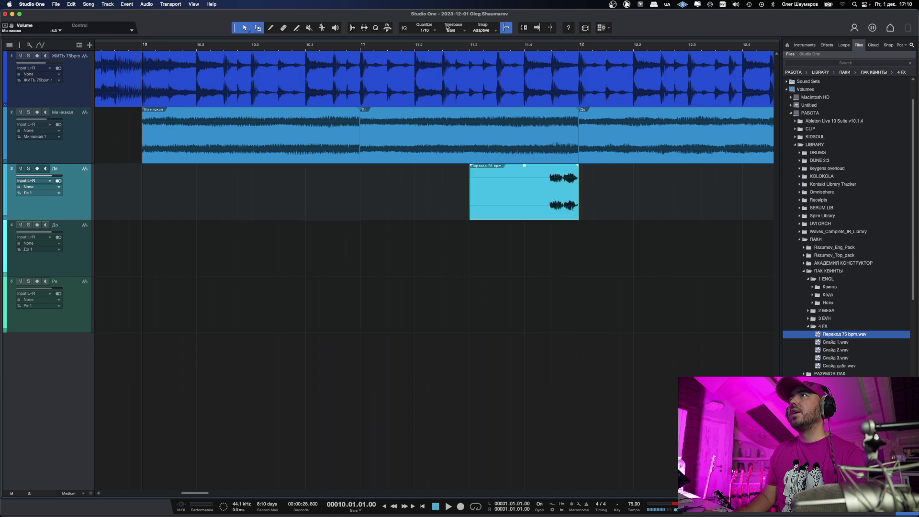
Trim the Ля clip's end back to where the transition sound starts, and adjust the Ля track's volume during playback from bar 10.
{"action": "left_click", "coordinate": [574, 148]}
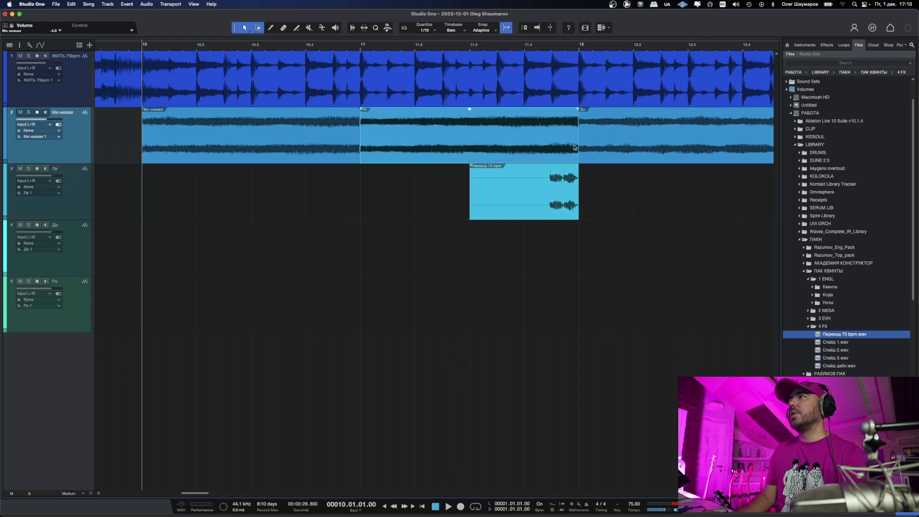
{"action": "left_click_drag", "start_coordinate": [576, 143], "coordinate": [549, 147]}
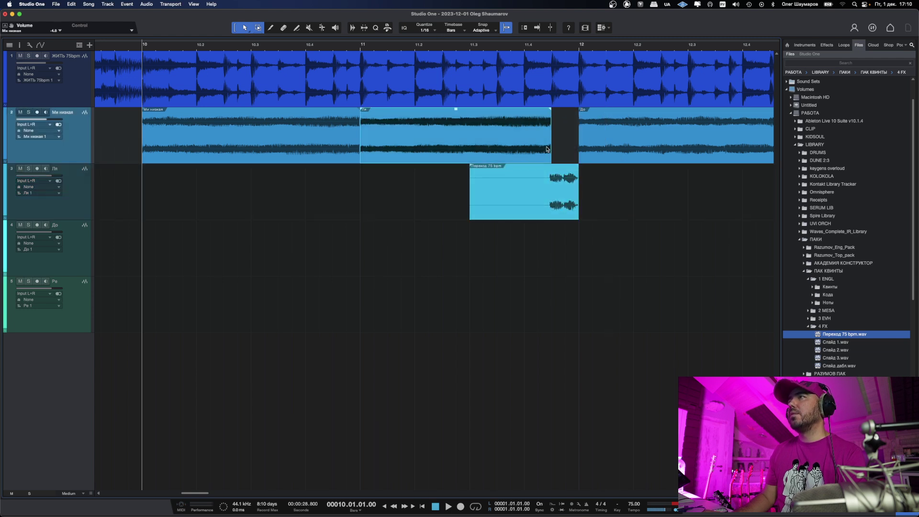
{"action": "key", "text": "space"}
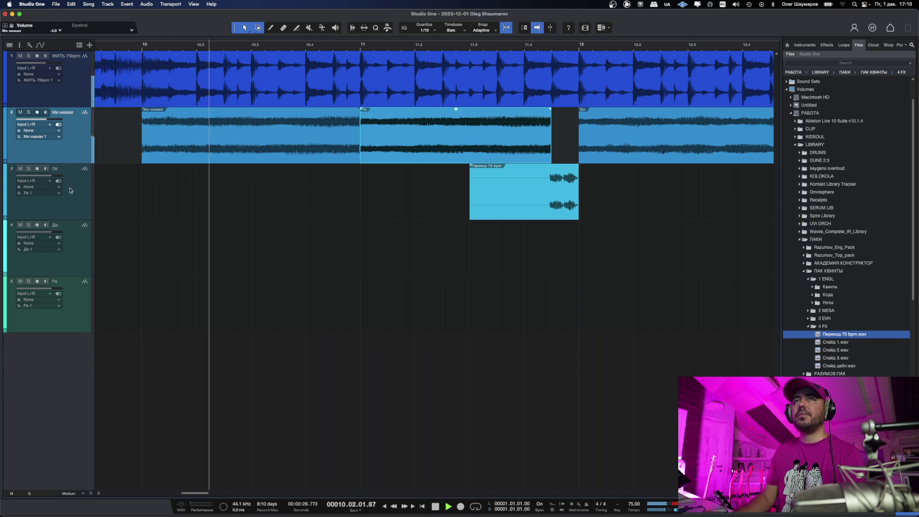
{"action": "scroll", "coordinate": [444, 211], "scroll_direction": "right", "scroll_amount": 5}
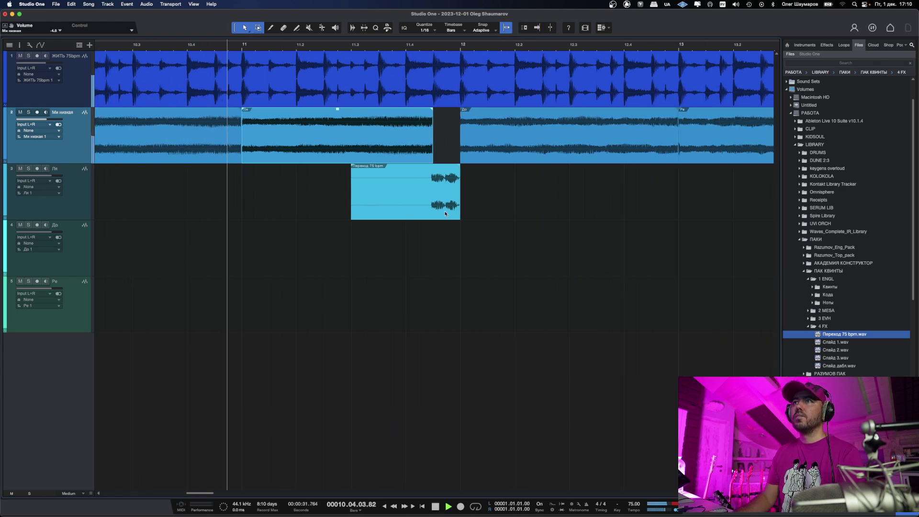
{"action": "scroll", "coordinate": [445, 214], "scroll_direction": "right", "scroll_amount": 4}
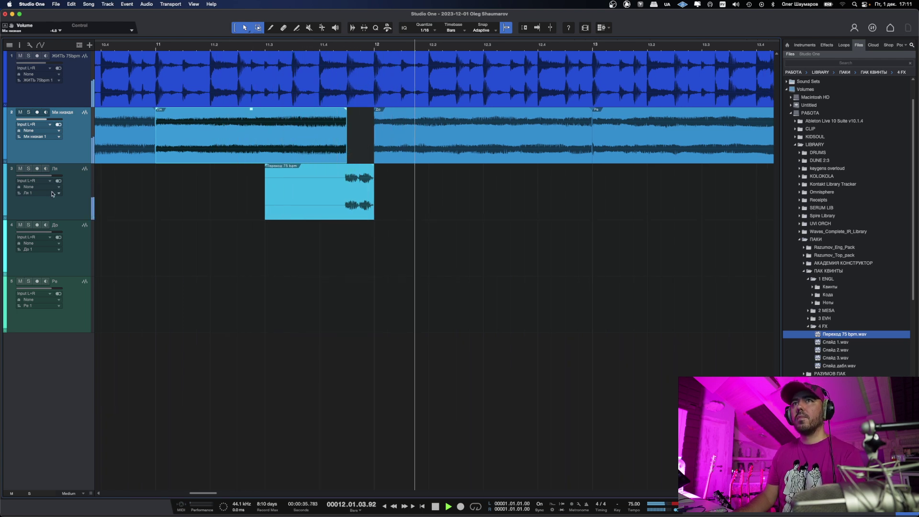
{"action": "left_click", "coordinate": [35, 178]}
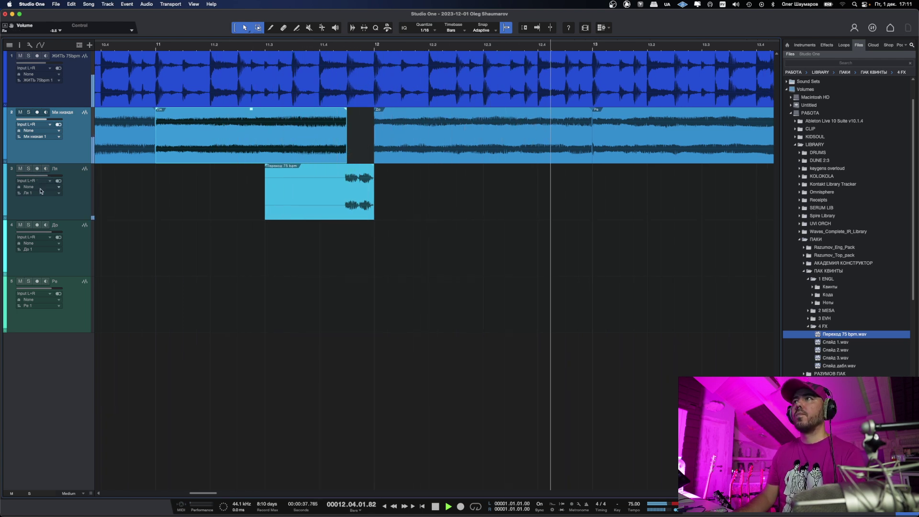
Copy the Переход 75 bpm clip to end at bar 14 and trim the Ре clip's end back to where its sound starts.
{"action": "key", "text": "w"}
{"action": "left_click_drag", "start_coordinate": [270, 209], "coordinate": [527, 210]}
{"action": "left_click_drag", "start_coordinate": [542, 158], "coordinate": [527, 163]}
{"action": "key", "text": "f"}
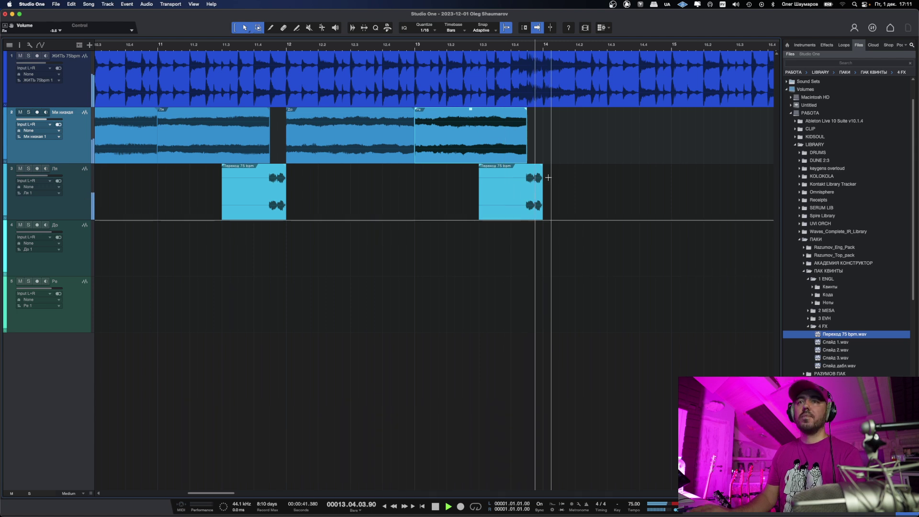
{"action": "key", "text": "space"}
Place Слайд 2.wav from the 4 FX folder on the До track so that it ends at bar 10.
{"action": "key", "text": "w"}
{"action": "key", "text": "w"}
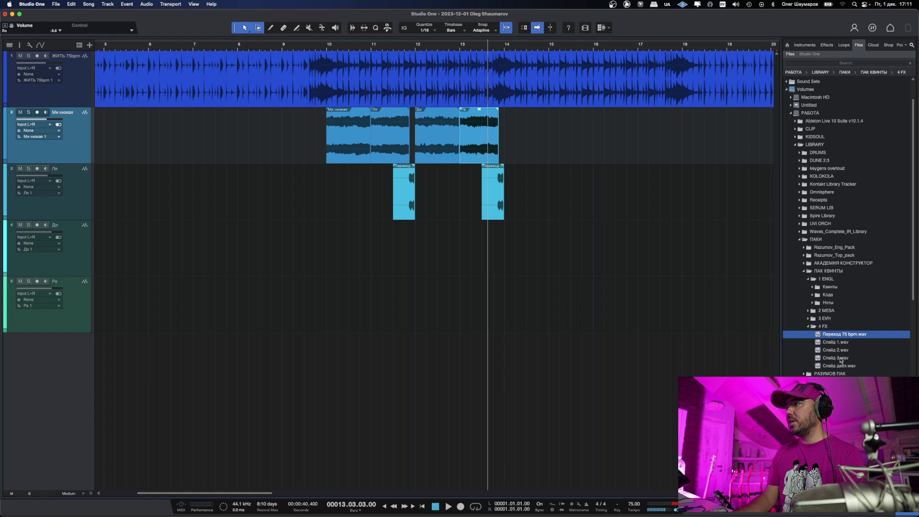
{"action": "left_click_drag", "start_coordinate": [839, 352], "coordinate": [324, 225]}
{"action": "scroll", "coordinate": [318, 249], "scroll_direction": "up", "scroll_amount": 5}
{"action": "left_click_drag", "start_coordinate": [379, 258], "coordinate": [525, 256]}
{"action": "scroll", "coordinate": [410, 252], "scroll_direction": "up", "scroll_amount": 5}
{"action": "scroll", "coordinate": [432, 274], "scroll_direction": "down", "scroll_amount": 3}
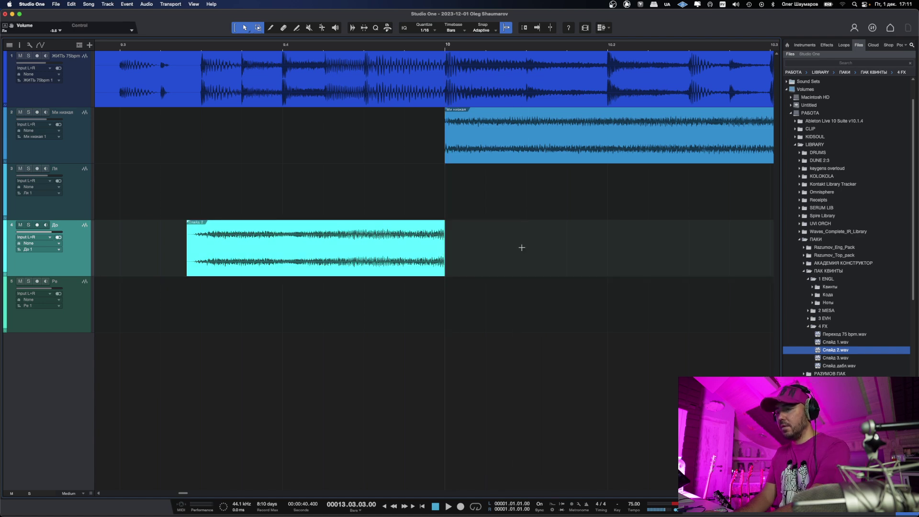
Play the slide into the chords from bar 9.3 and lower the До track's volume.
{"action": "key", "text": "space"}
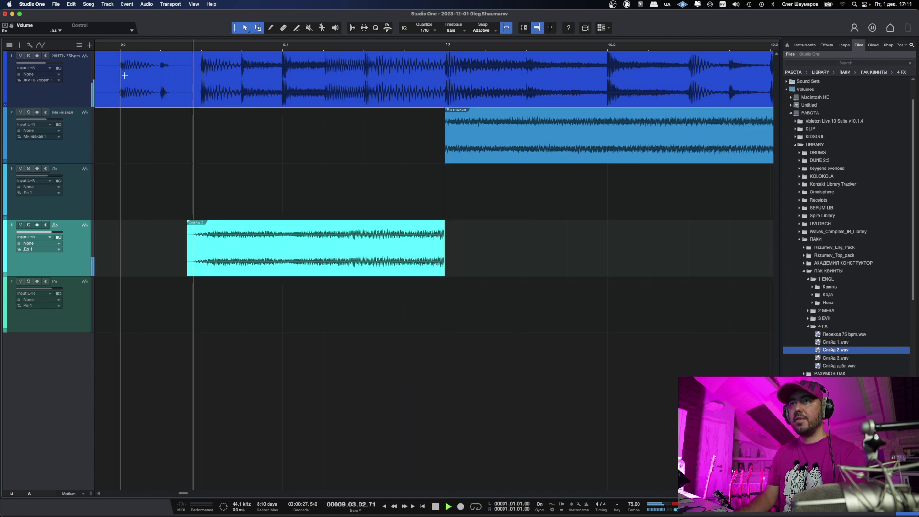
{"action": "scroll", "coordinate": [199, 160], "scroll_direction": "down", "scroll_amount": 5}
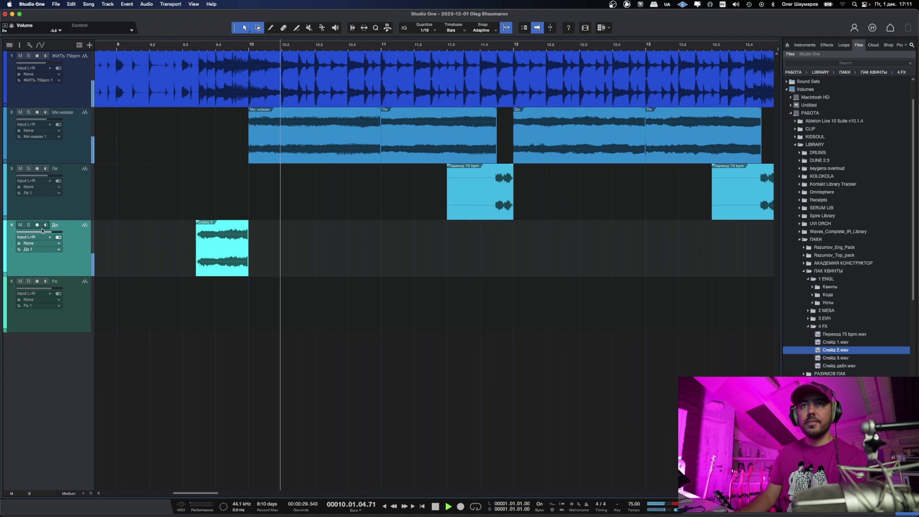
{"action": "left_click", "coordinate": [192, 261]}
{"action": "scroll", "coordinate": [192, 261], "scroll_direction": "up", "scroll_amount": 5}
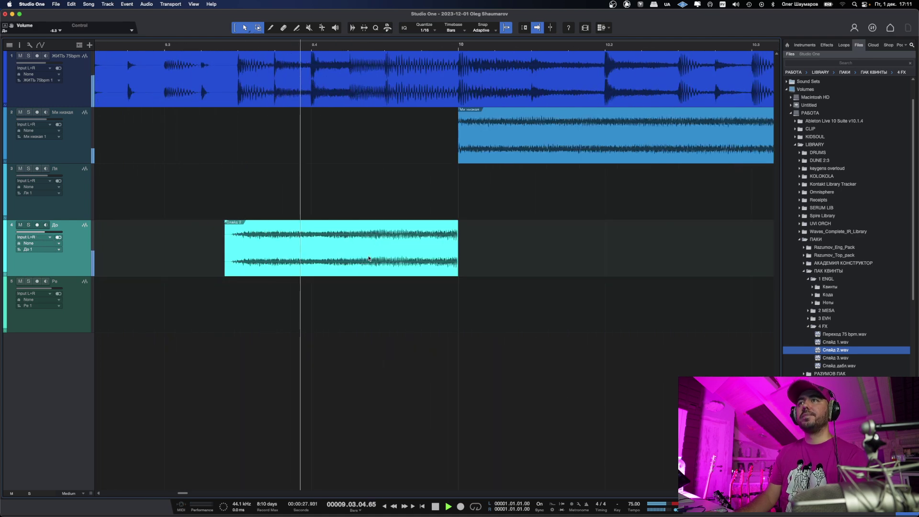
{"action": "key", "text": "space"}
Shift the start of the Слайд 2 clip slightly later, keeping its end at bar 10, and play it from bar 9.3.
{"action": "mouse_move", "coordinate": [455, 257]}
{"action": "left_mouse_down"}
{"action": "mouse_move", "coordinate": [530, 259]}
{"action": "mouse_move", "coordinate": [459, 259]}
{"action": "left_mouse_up"}
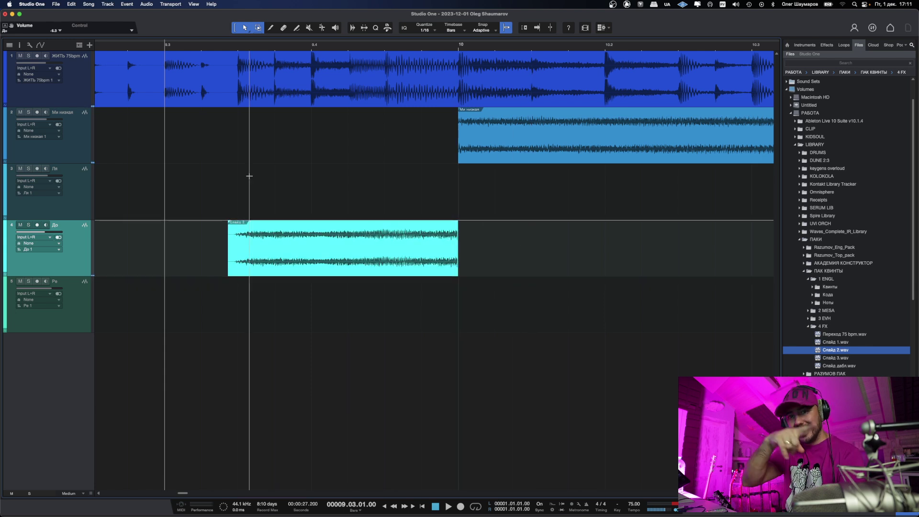
{"action": "key", "text": "space"}
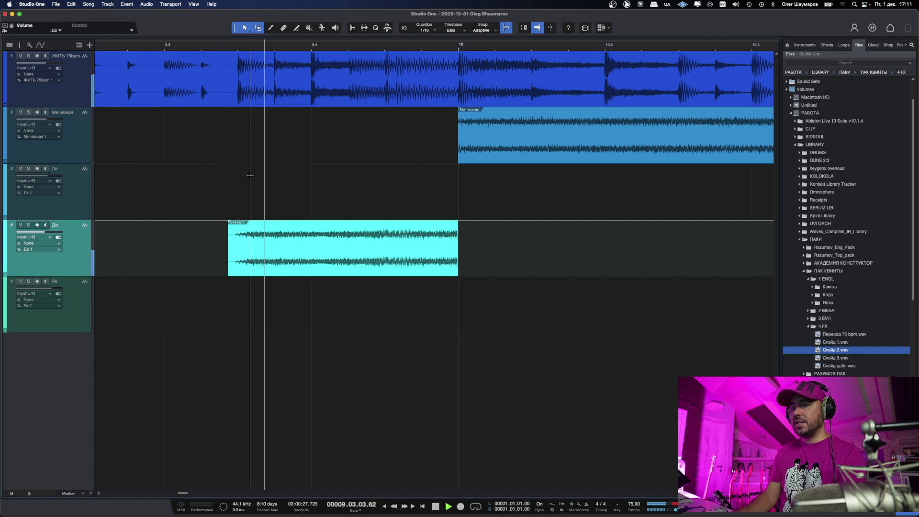
{"action": "key", "text": "space"}
{"action": "key", "text": "space"}
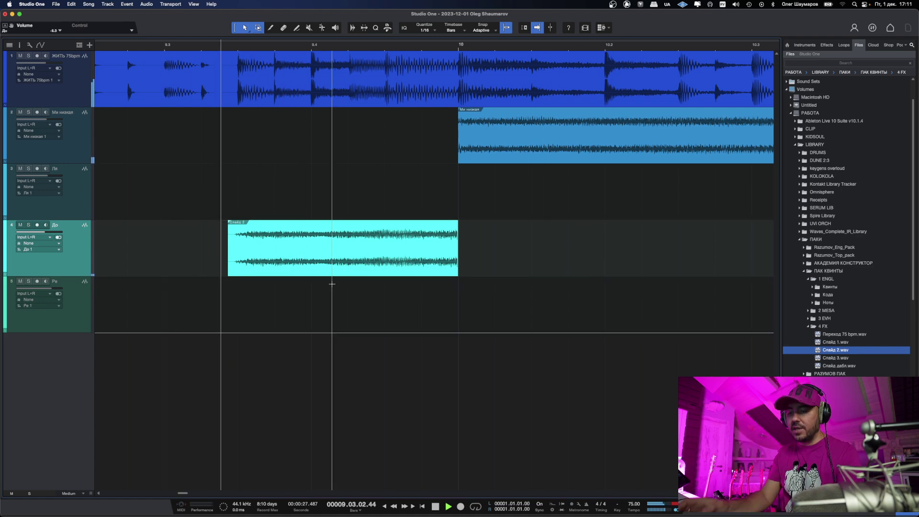
{"action": "scroll", "coordinate": [396, 321], "scroll_direction": "down", "scroll_amount": 5}
{"action": "key", "text": "space"}
{"action": "key", "text": "Up"}
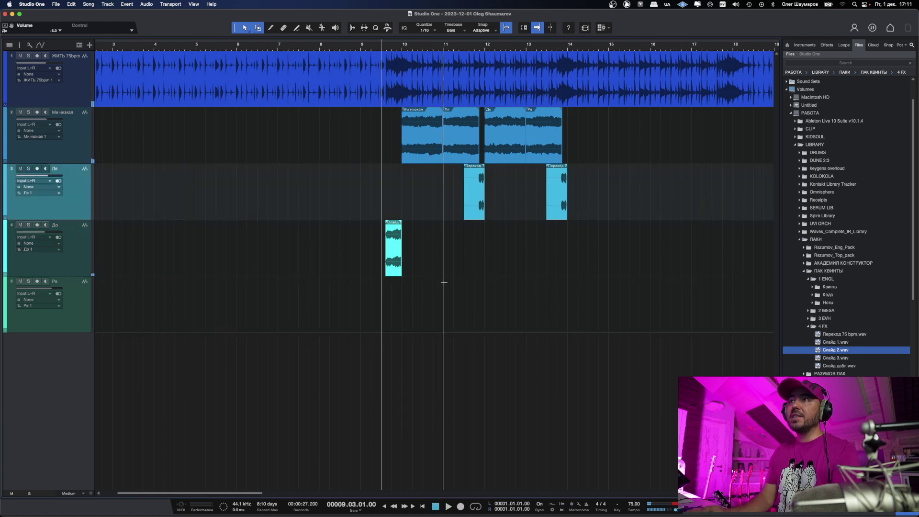
Open the Переборы 75 bpm folder inside 3 EVH and play the arrangement briefly from bar 10.
{"action": "left_click", "coordinate": [809, 326]}
{"action": "double_click", "coordinate": [819, 319]}
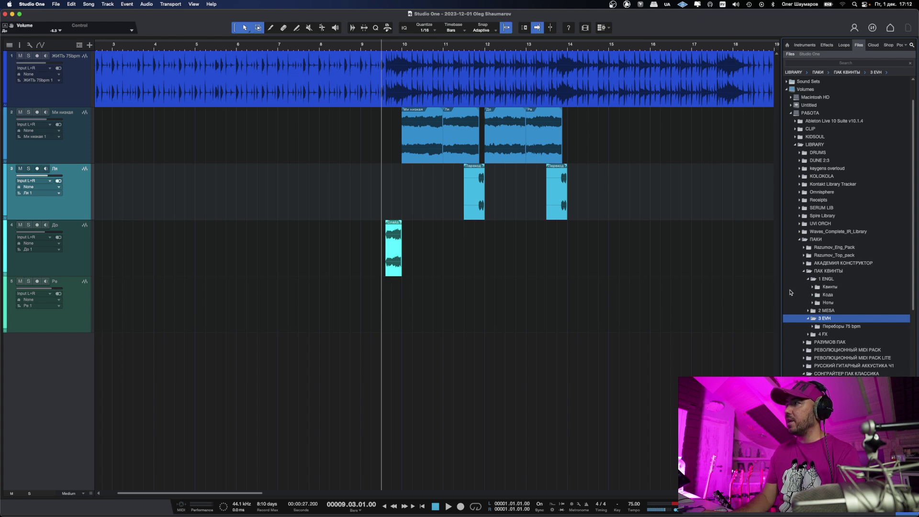
{"action": "double_click", "coordinate": [834, 326]}
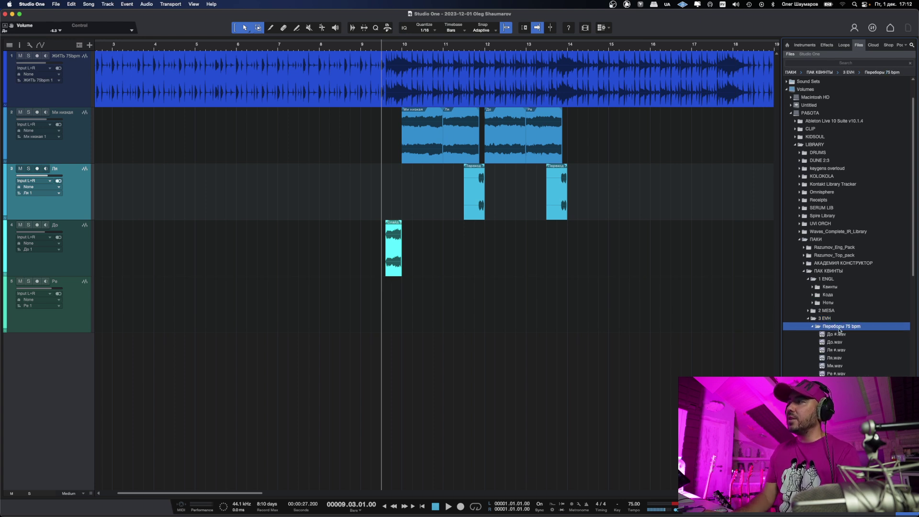
{"action": "left_click", "coordinate": [404, 48]}
{"action": "key", "text": "space"}
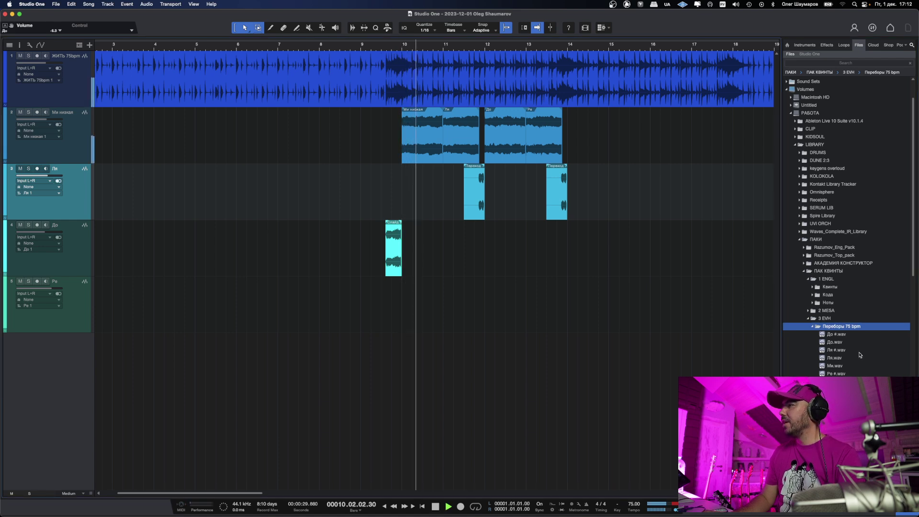
{"action": "key", "text": "space"}
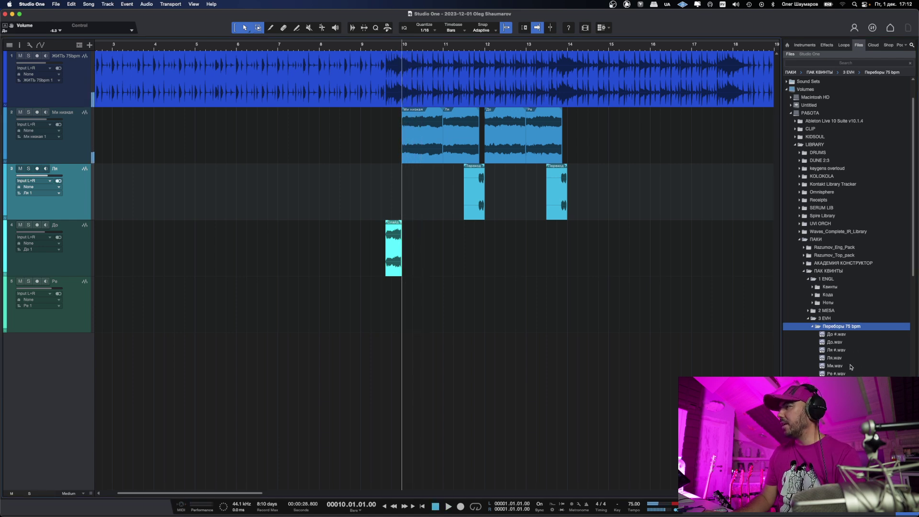
Place Ми.wav from Переборы 75 bpm on a new track at bar 10, trim it to end at bar 11, and play it.
{"action": "left_click_drag", "start_coordinate": [838, 368], "coordinate": [417, 350]}
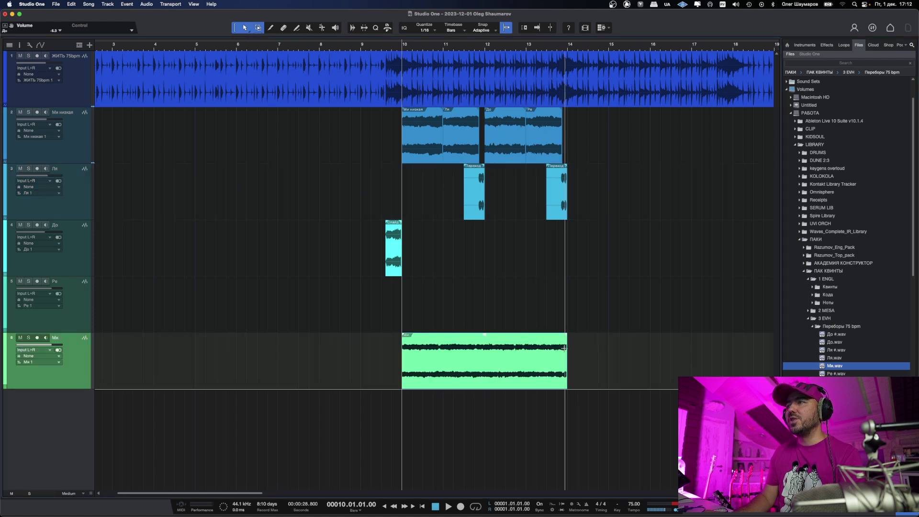
{"action": "left_click_drag", "start_coordinate": [566, 360], "coordinate": [443, 364]}
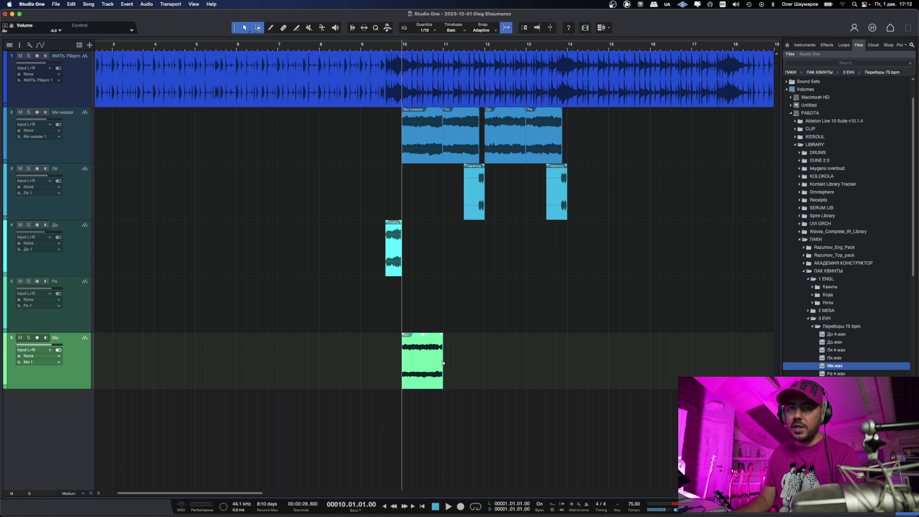
{"action": "key", "text": "f"}
{"action": "key", "text": "space"}
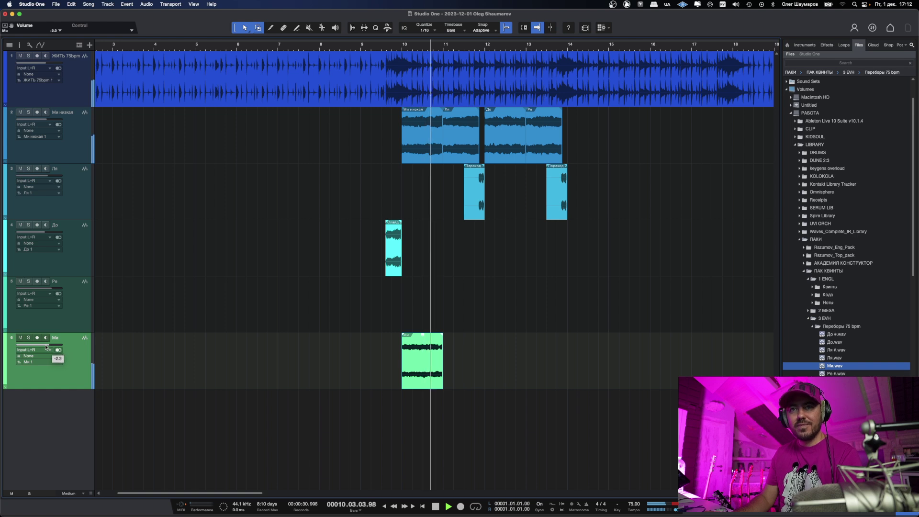
Lower the Ми track's volume and play the arrangement again from bar 10.
{"action": "left_click_drag", "start_coordinate": [48, 346], "coordinate": [42, 348]}
{"action": "key", "text": "space"}
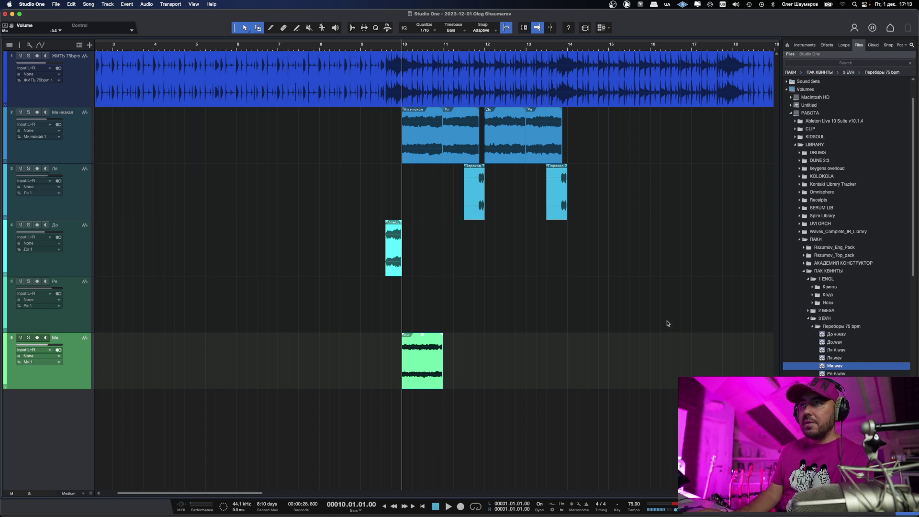
{"action": "key", "text": "space"}
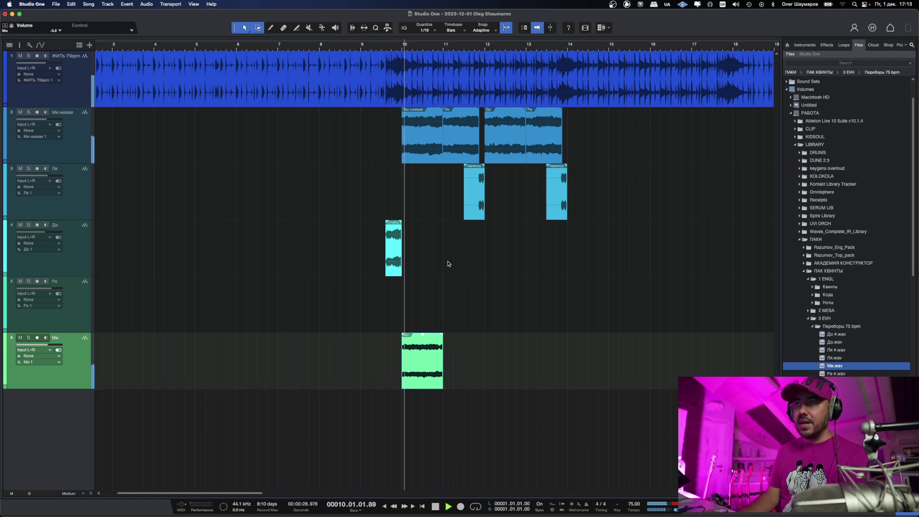
Duplicate the Ми clip three times to fill bars 10 to 14 and play the part from bar 10.
{"action": "key", "text": "d"}
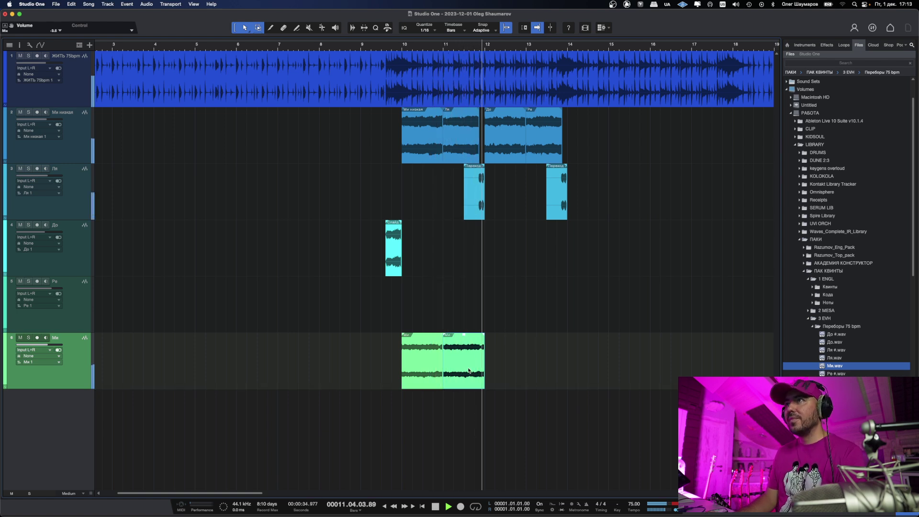
{"action": "key", "text": "space"}
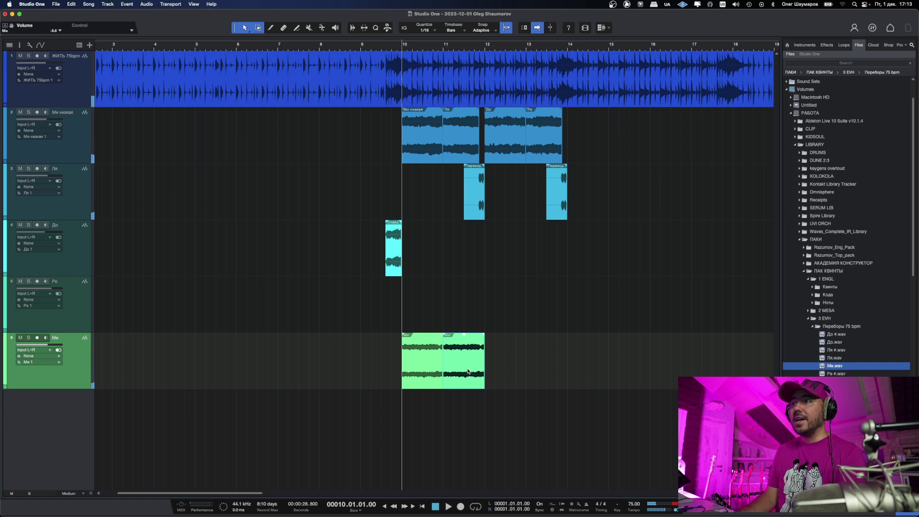
{"action": "key", "text": "d"}
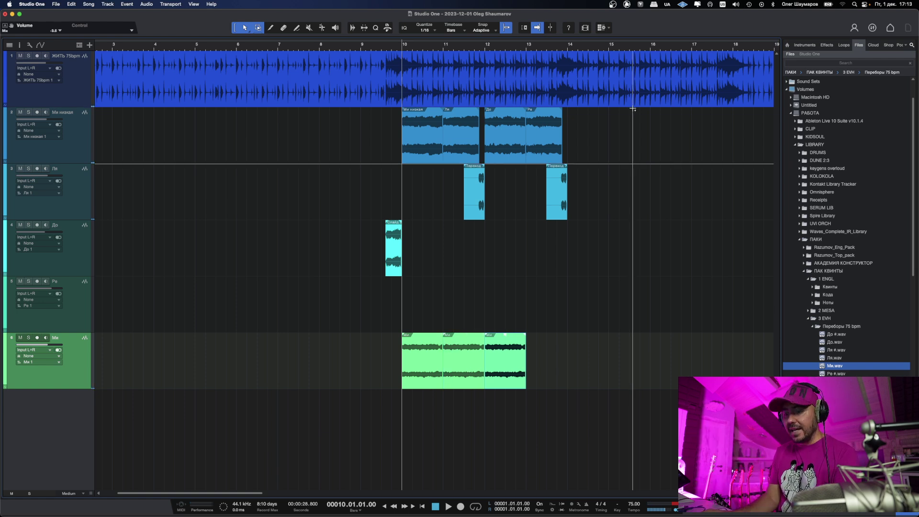
{"action": "key", "text": "d"}
{"action": "key", "text": "space"}
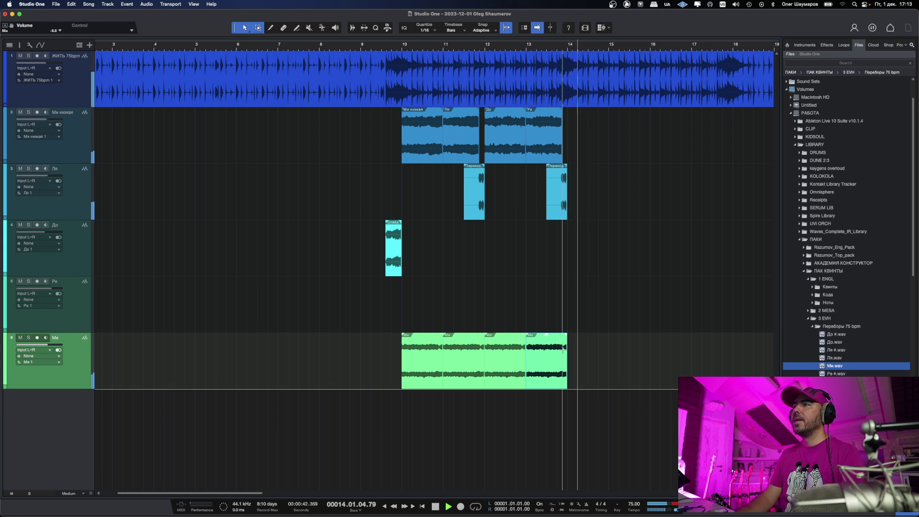
{"action": "key", "text": "space"}
Trim the last Ре and Ми clips to end at bar 13.4 and delete the second Переход clip on the Ля track.
{"action": "left_click_drag", "start_coordinate": [564, 158], "coordinate": [557, 161]}
{"action": "left_click", "coordinate": [558, 197]}
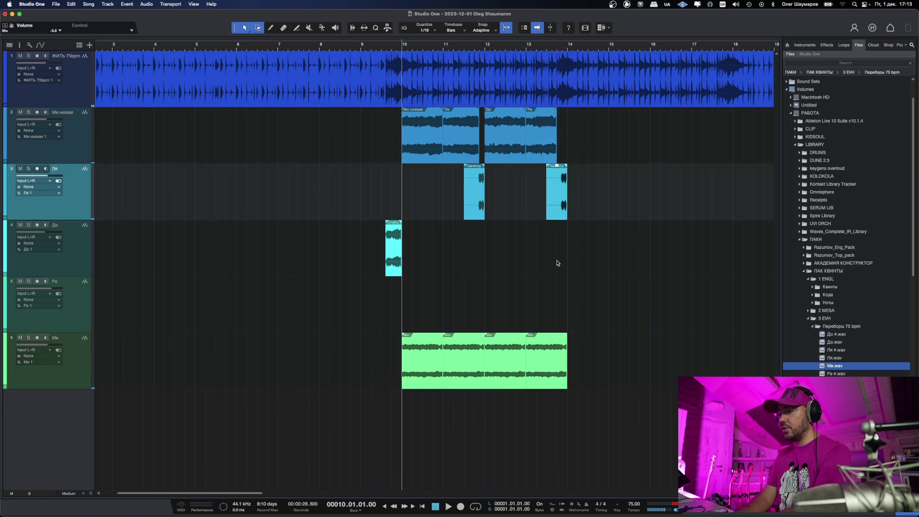
{"action": "key", "text": "Delete"}
{"action": "left_click_drag", "start_coordinate": [569, 359], "coordinate": [557, 360]}
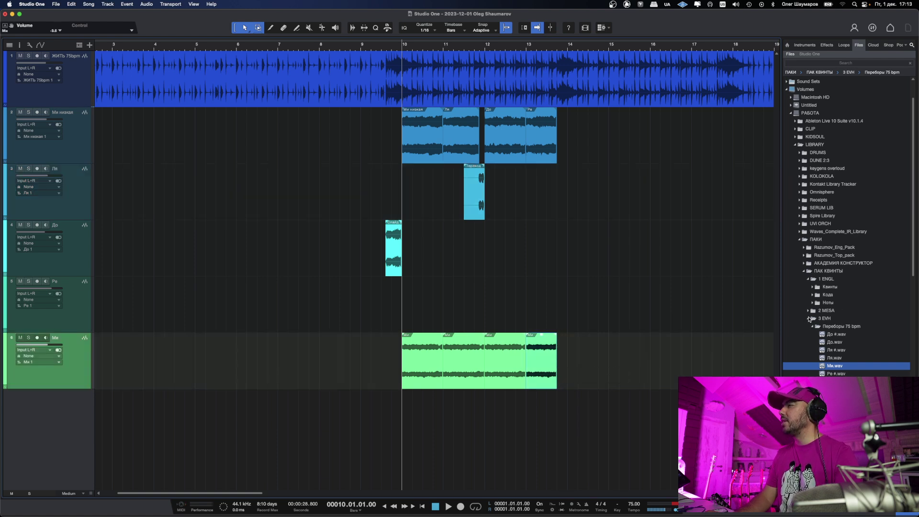
Place Слайд 3.wav from the 4 FX folder on a new track at bar 13.4, play it from bar 13 and lower its volume.
{"action": "left_click", "coordinate": [809, 319]}
{"action": "double_click", "coordinate": [818, 327]}
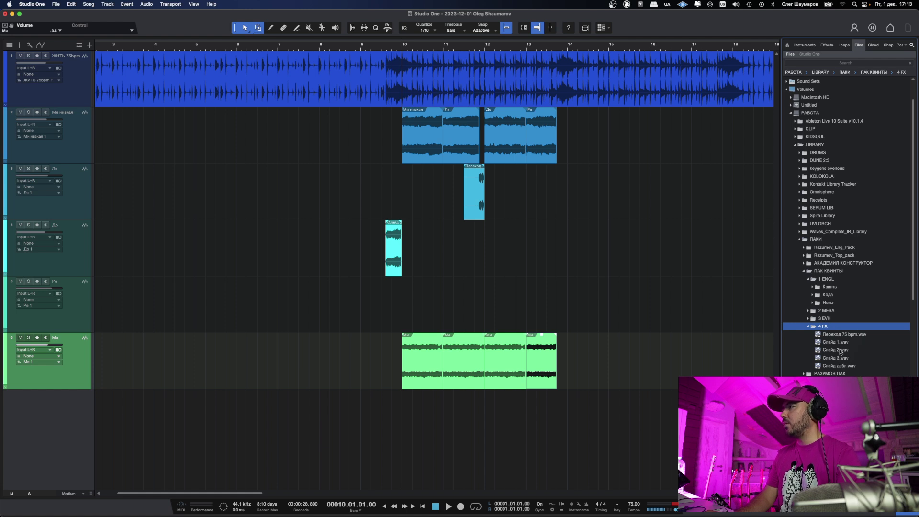
{"action": "left_click_drag", "start_coordinate": [836, 360], "coordinate": [569, 401]}
{"action": "left_click", "coordinate": [531, 50]}
{"action": "key", "text": "space"}
{"action": "left_click_drag", "start_coordinate": [41, 402], "coordinate": [34, 405]}
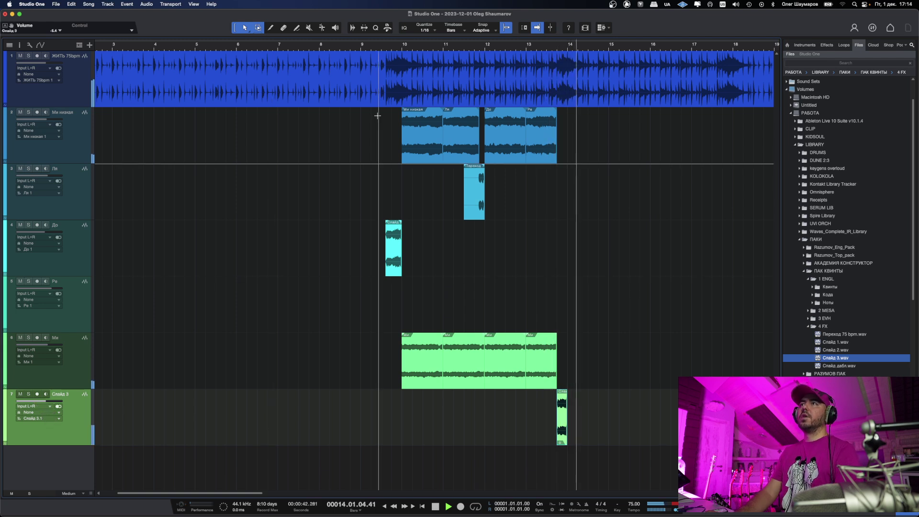
{"action": "key", "text": "space"}
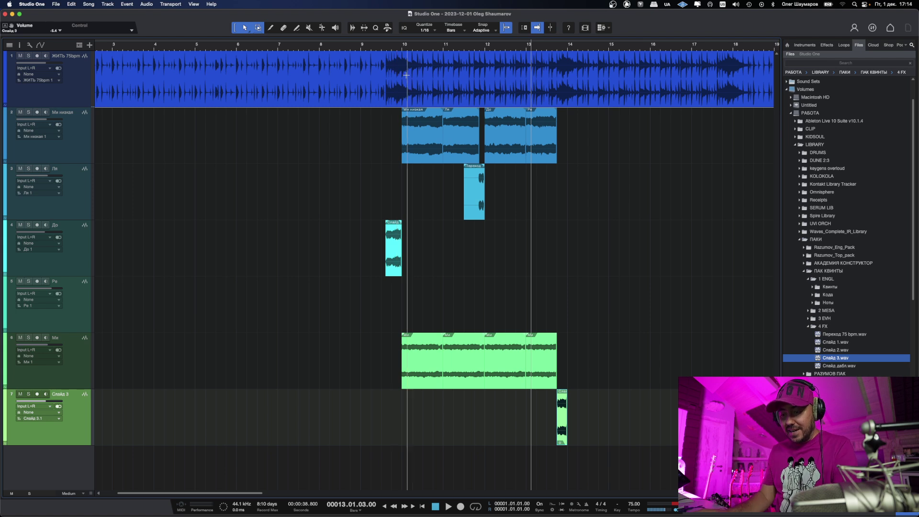
Reduce the track heights and collapse the 1 ENGL and 4 FX folders.
{"action": "key", "text": "shift+w"}
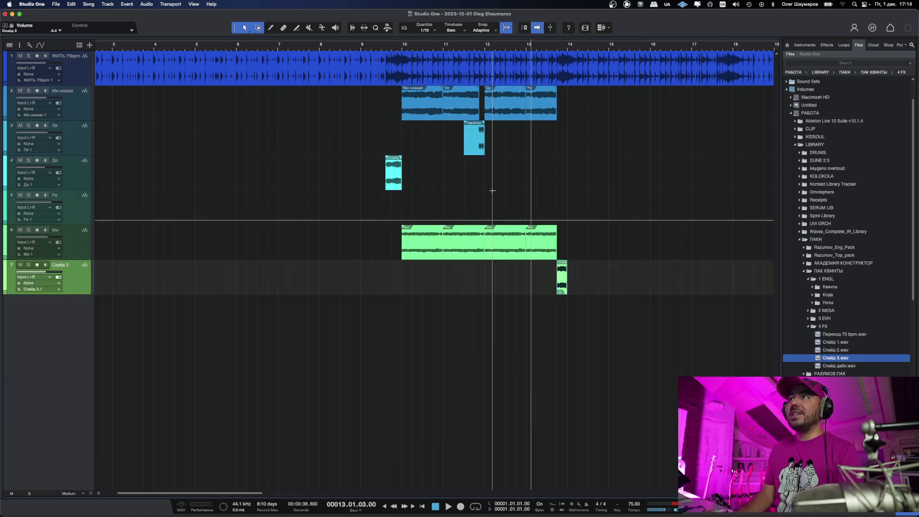
{"action": "left_click", "coordinate": [809, 279]}
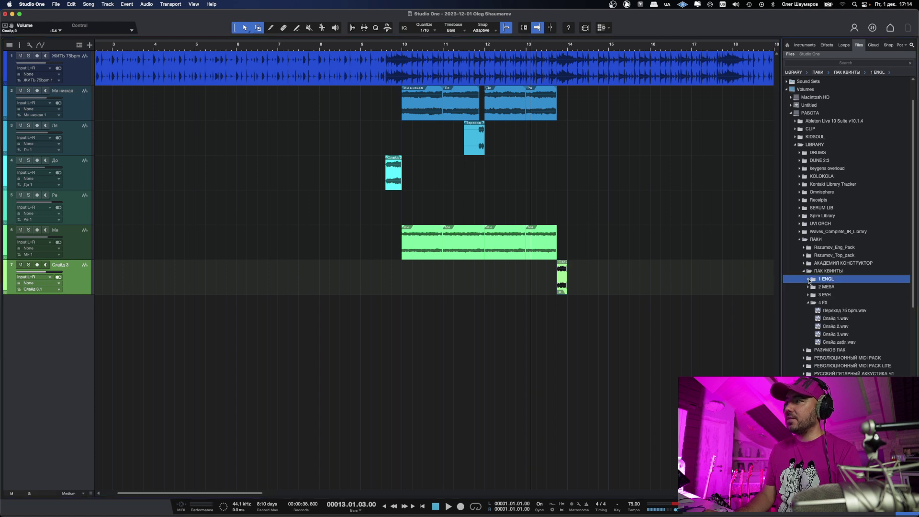
{"action": "left_click", "coordinate": [808, 304]}
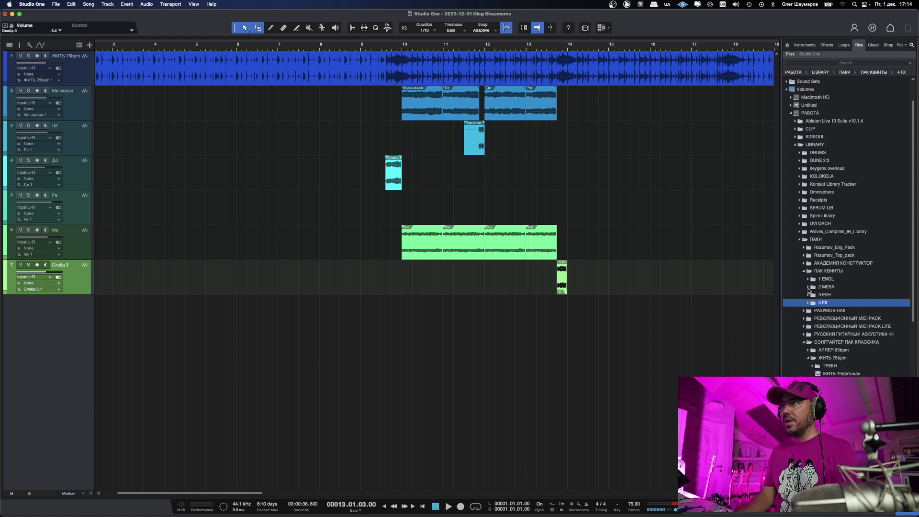
Move the playback position to bar 25 and open the 2 MESA folder of ПАК КВИНТЫ.
{"action": "key", "text": "w"}
{"action": "key", "text": "w"}
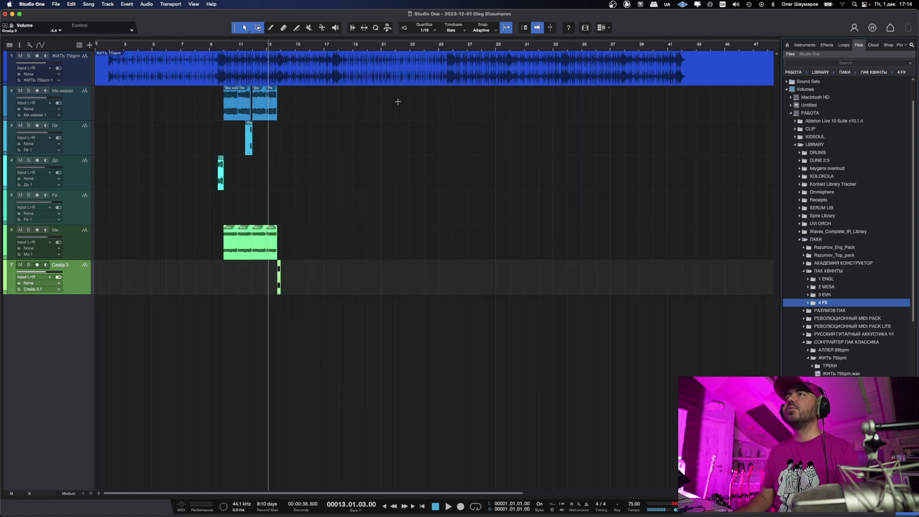
{"action": "left_click", "coordinate": [437, 48]}
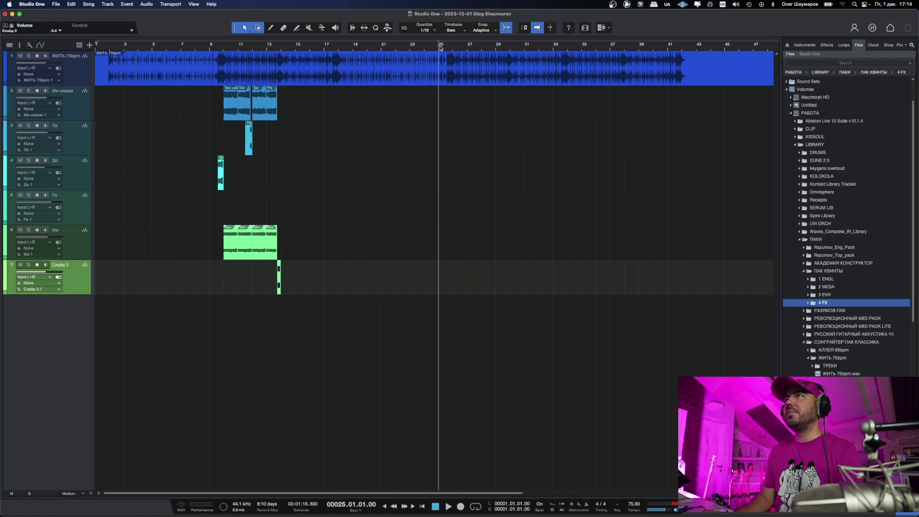
{"action": "key", "text": "e"}
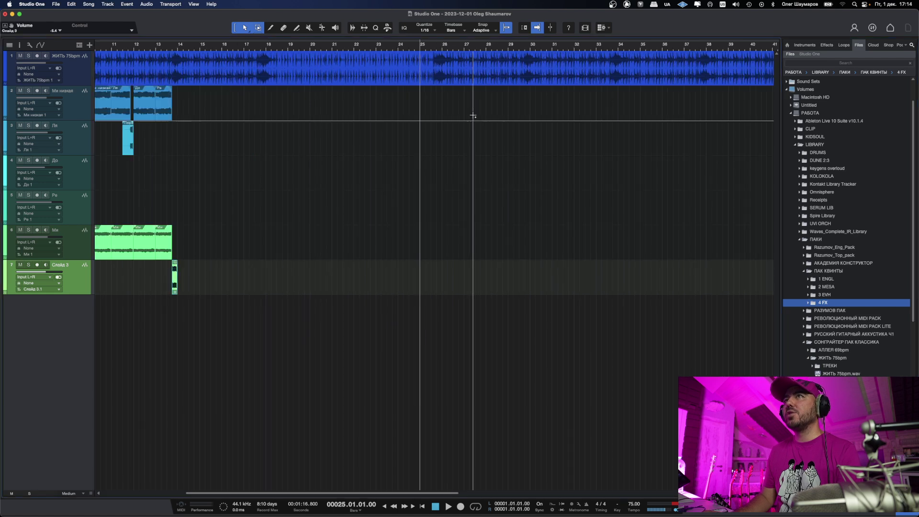
{"action": "double_click", "coordinate": [832, 287]}
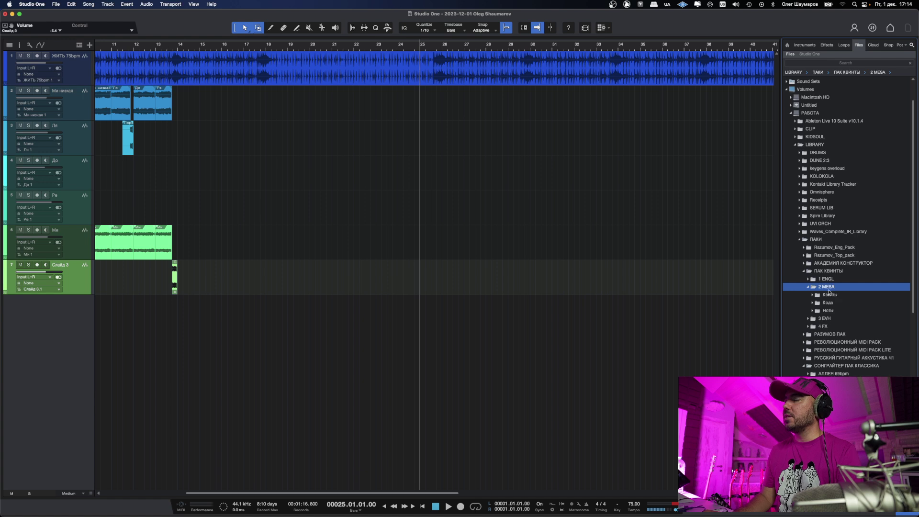
{"action": "key", "text": "w"}
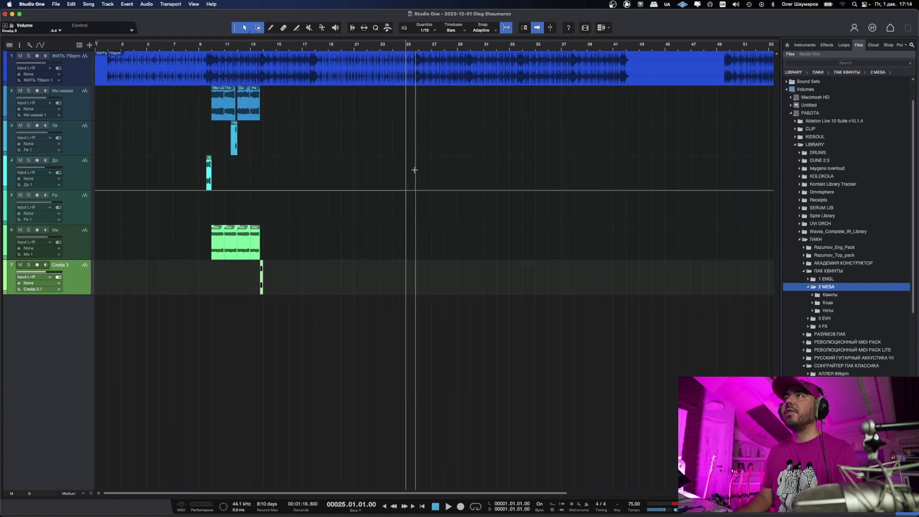
Add a Kontakt 5 instrument track below Слайд 3 and load the Alicias Keys piano into it.
{"action": "left_click", "coordinate": [805, 45]}
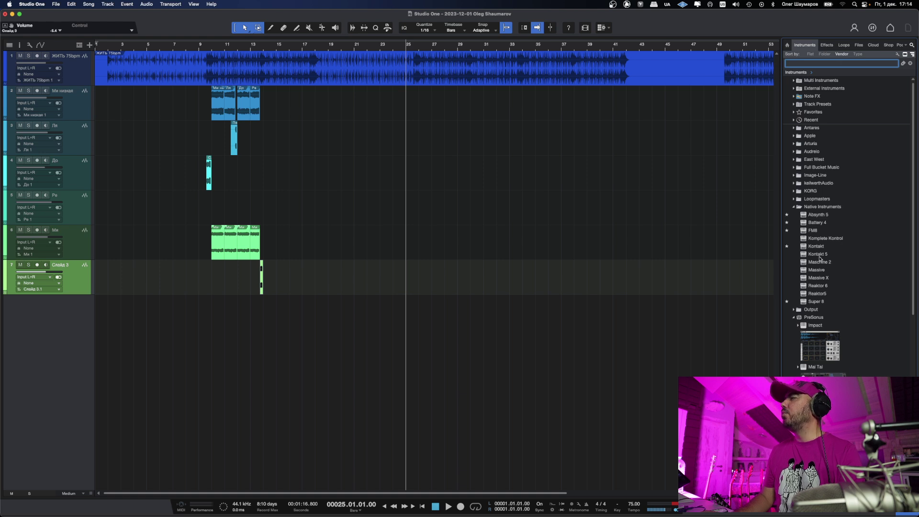
{"action": "left_click_drag", "start_coordinate": [818, 254], "coordinate": [69, 320]}
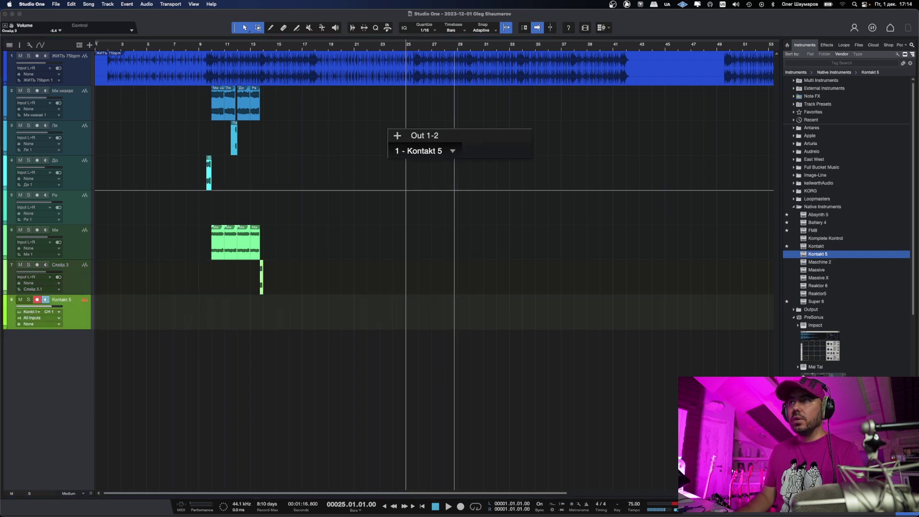
{"action": "left_click", "coordinate": [402, 177]}
{"action": "scroll", "coordinate": [446, 249], "scroll_direction": "down", "scroll_amount": 10}
{"action": "scroll", "coordinate": [450, 232], "scroll_direction": "down", "scroll_amount": 10}
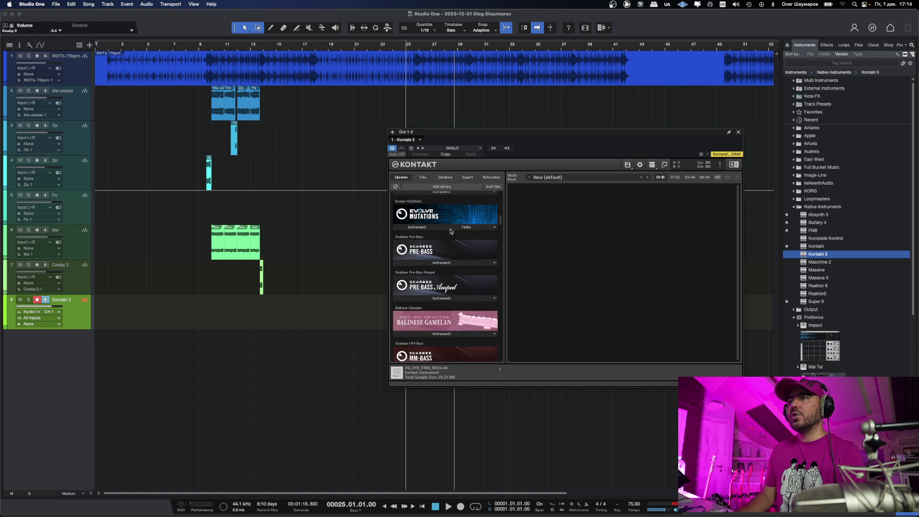
{"action": "scroll", "coordinate": [454, 264], "scroll_direction": "down", "scroll_amount": 5}
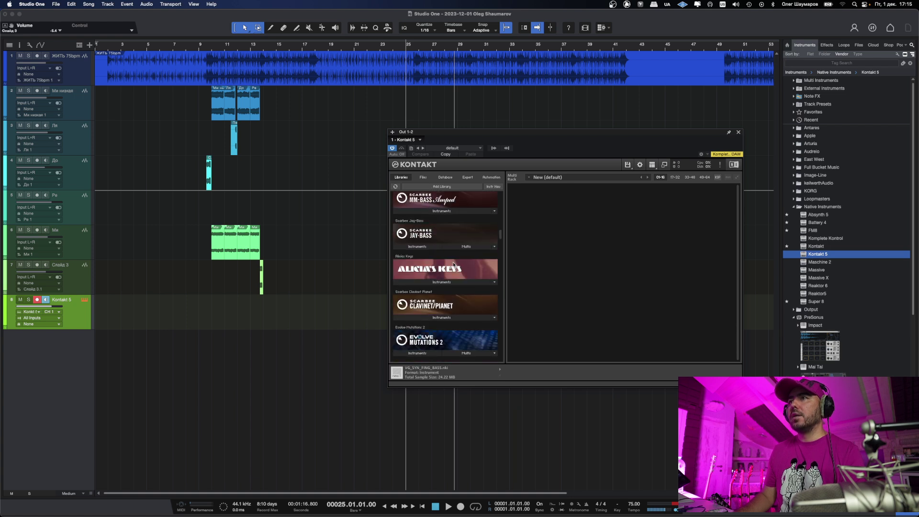
{"action": "left_click", "coordinate": [439, 283]}
{"action": "double_click", "coordinate": [432, 292]}
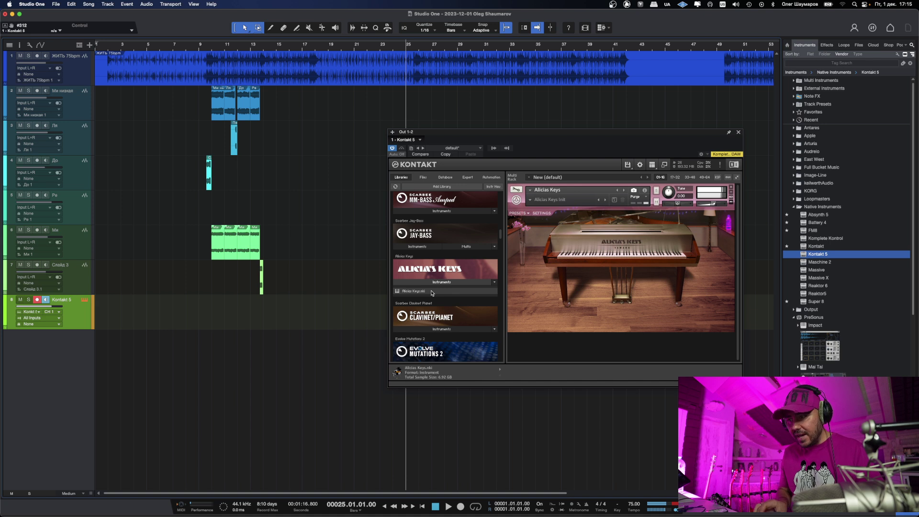
{"action": "left_click", "coordinate": [739, 131]}
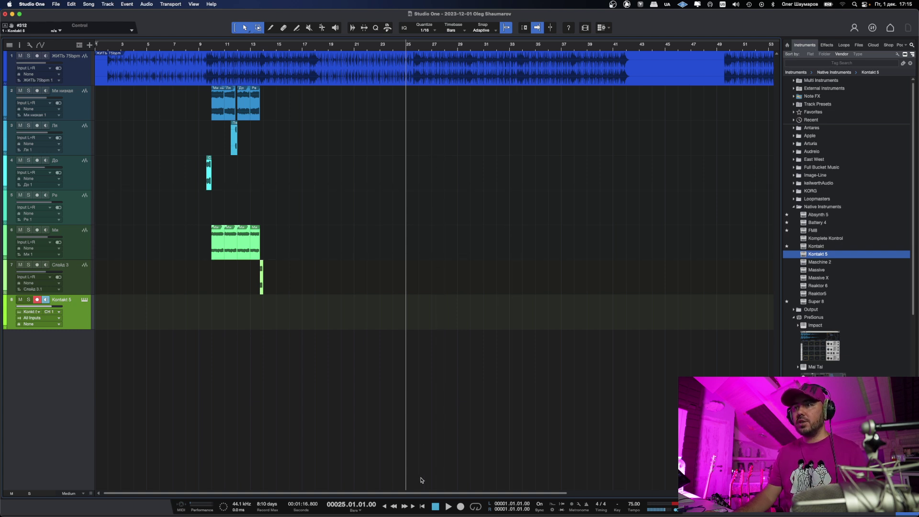
Record a piano chord part on the Kontakt 5 track, starting the recording at bar 25.
{"action": "left_click", "coordinate": [461, 507]}
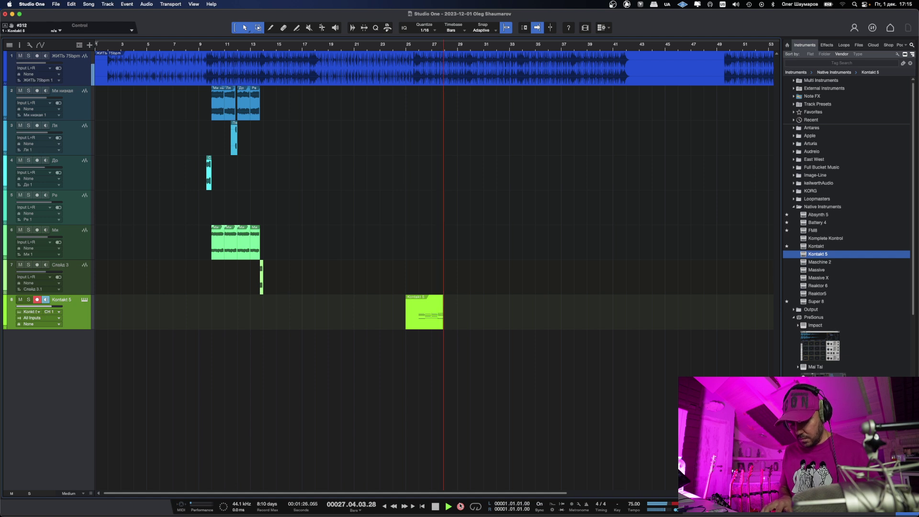
{"action": "key", "text": "space"}
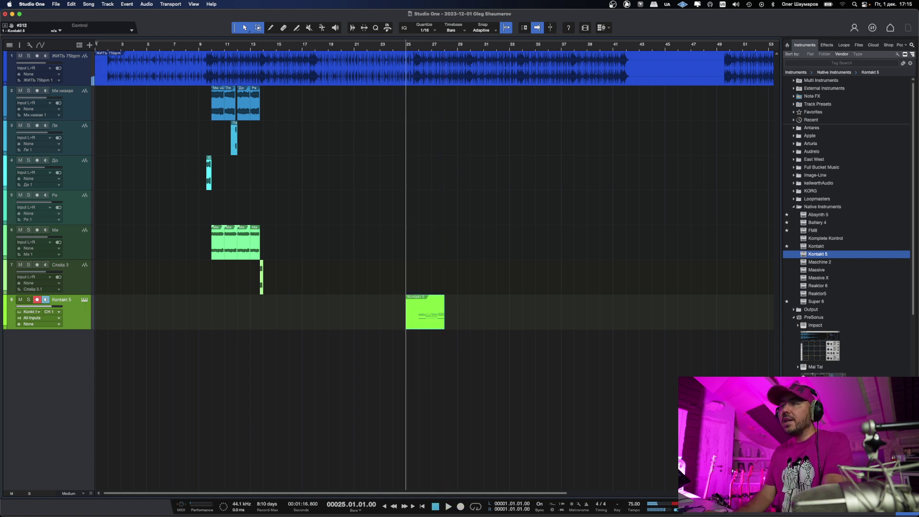
Open the recorded Kontakt 5 part for note editing and delete the short stray notes at bars 27.1 and 27.3.
{"action": "double_click", "coordinate": [430, 322]}
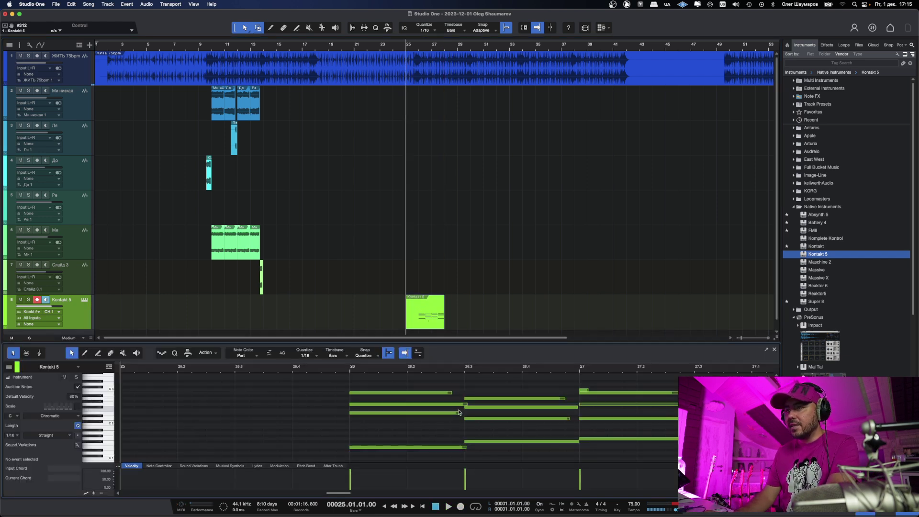
{"action": "left_click", "coordinate": [586, 391]}
{"action": "key", "text": "Right"}
{"action": "scroll", "coordinate": [563, 399], "scroll_direction": "down", "scroll_amount": 5}
{"action": "scroll", "coordinate": [574, 403], "scroll_direction": "down", "scroll_amount": 1}
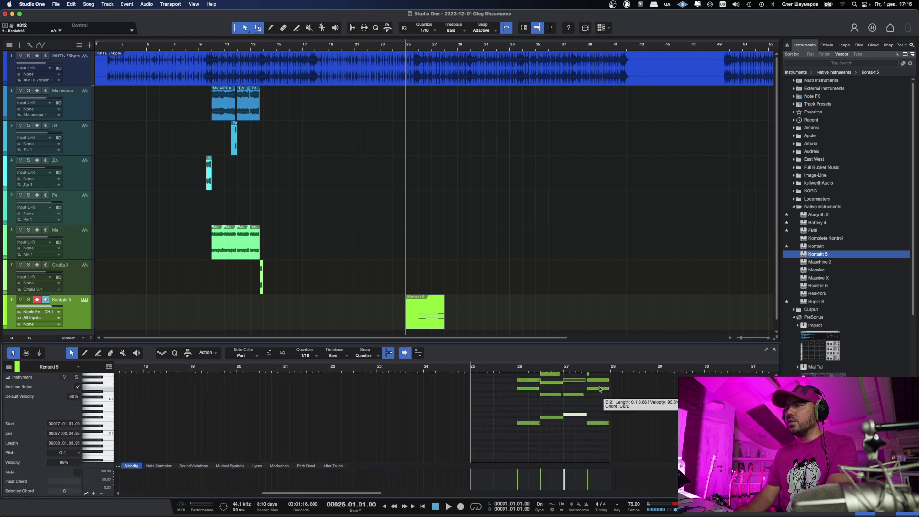
{"action": "scroll", "coordinate": [589, 381], "scroll_direction": "down", "scroll_amount": 1}
{"action": "left_click", "coordinate": [589, 382]}
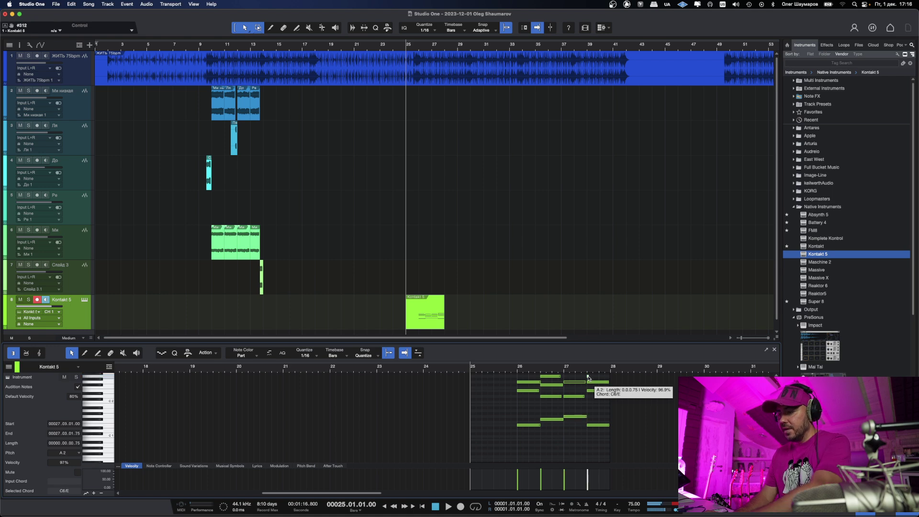
{"action": "key", "text": "Right"}
Play the recorded piano part from bar 25.3.
{"action": "left_click", "coordinate": [415, 49]}
{"action": "key", "text": "space"}
{"action": "scroll", "coordinate": [431, 225], "scroll_direction": "up", "scroll_amount": 3}
{"action": "scroll", "coordinate": [431, 225], "scroll_direction": "down", "scroll_amount": 1}
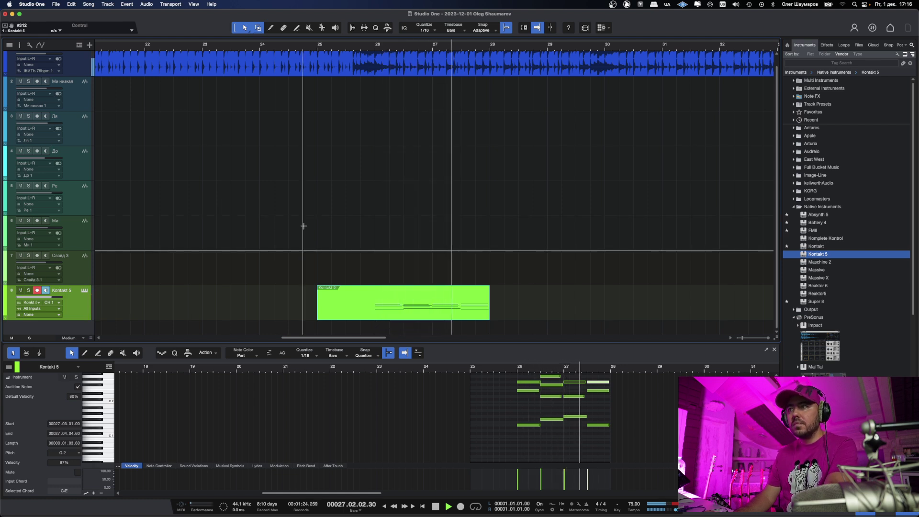
{"action": "key", "text": "space"}
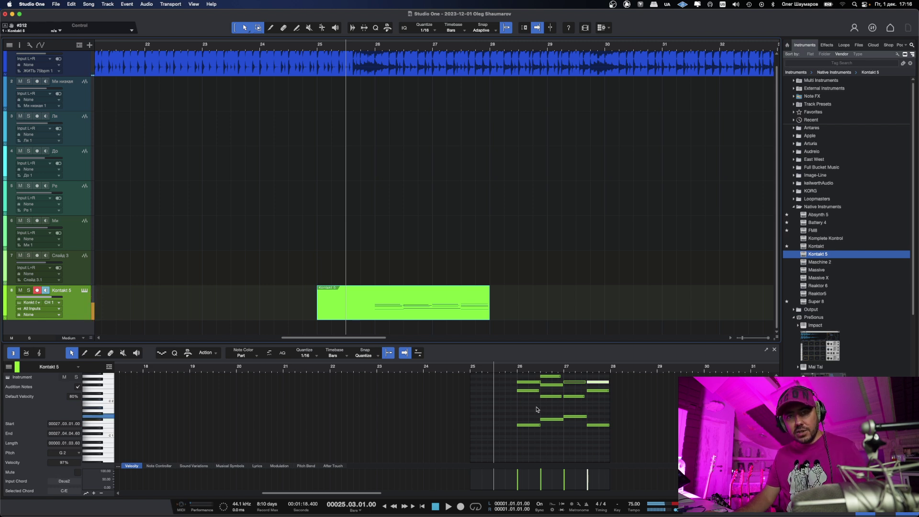
Place Ми.wav from the 2 MESA Квинты folder at bar 26 on a new track below Kontakt 5 and trim it to half a bar.
{"action": "left_click", "coordinate": [859, 45]}
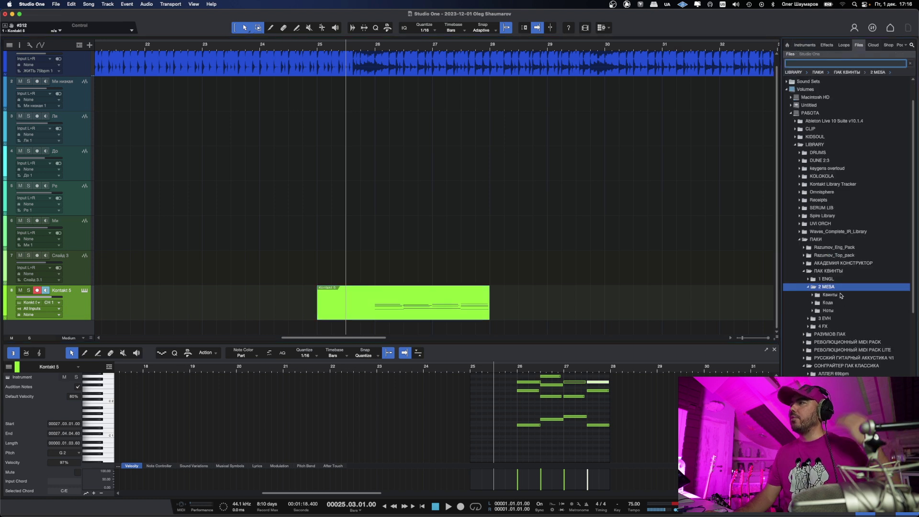
{"action": "double_click", "coordinate": [834, 295]}
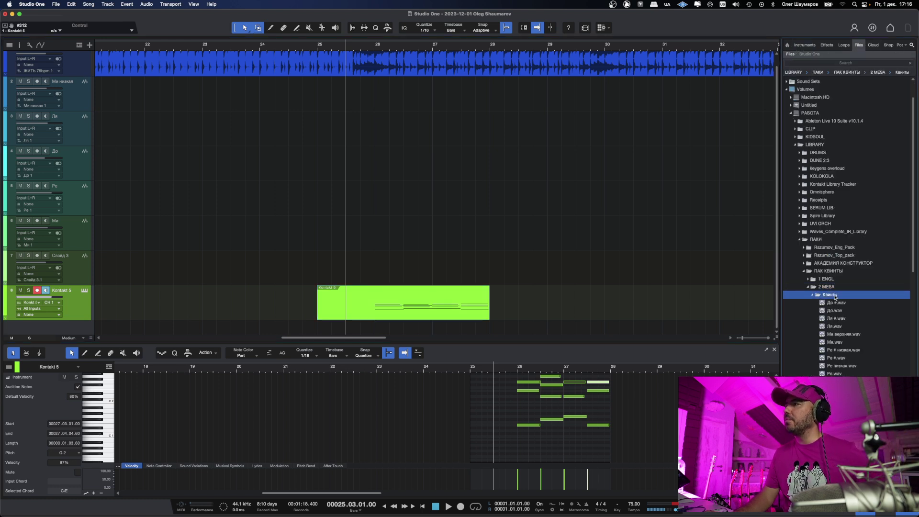
{"action": "scroll", "coordinate": [852, 306], "scroll_direction": "down", "scroll_amount": 2}
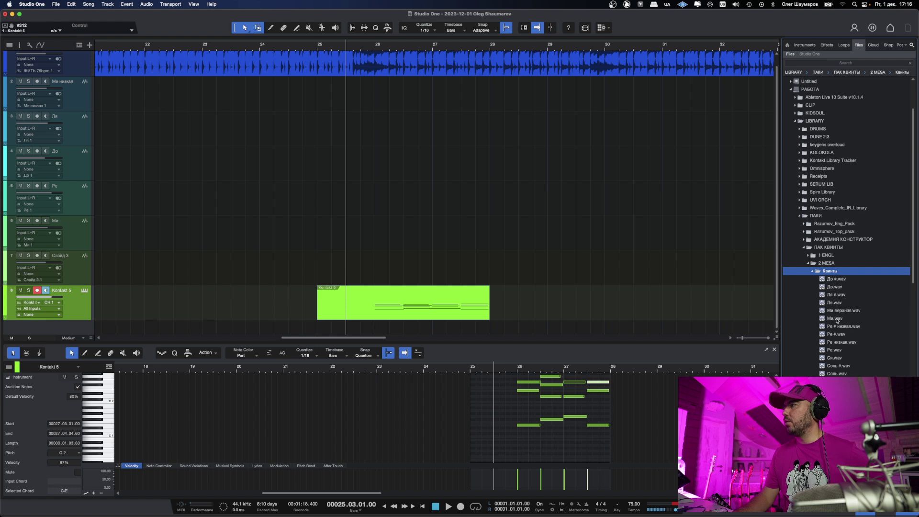
{"action": "scroll", "coordinate": [837, 321], "scroll_direction": "down", "scroll_amount": 3}
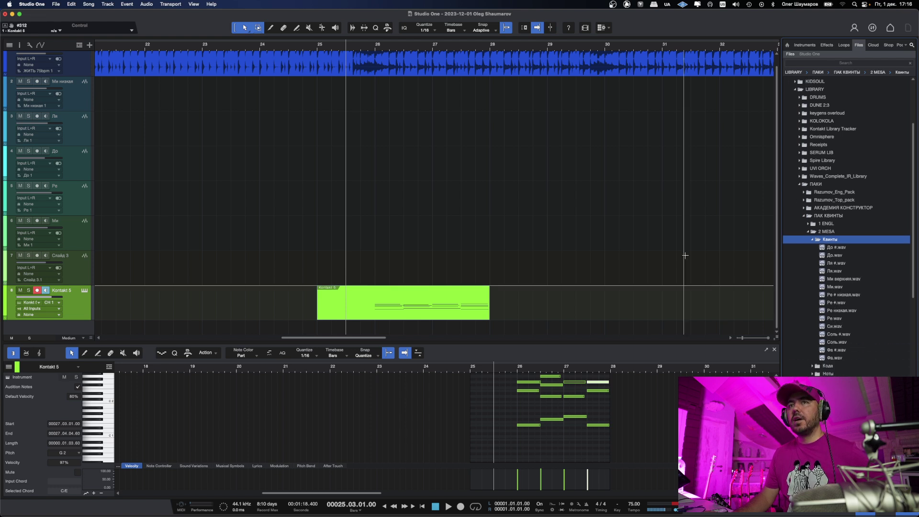
{"action": "left_click_drag", "start_coordinate": [834, 288], "coordinate": [389, 326]}
{"action": "scroll", "coordinate": [389, 326], "scroll_direction": "down", "scroll_amount": 1}
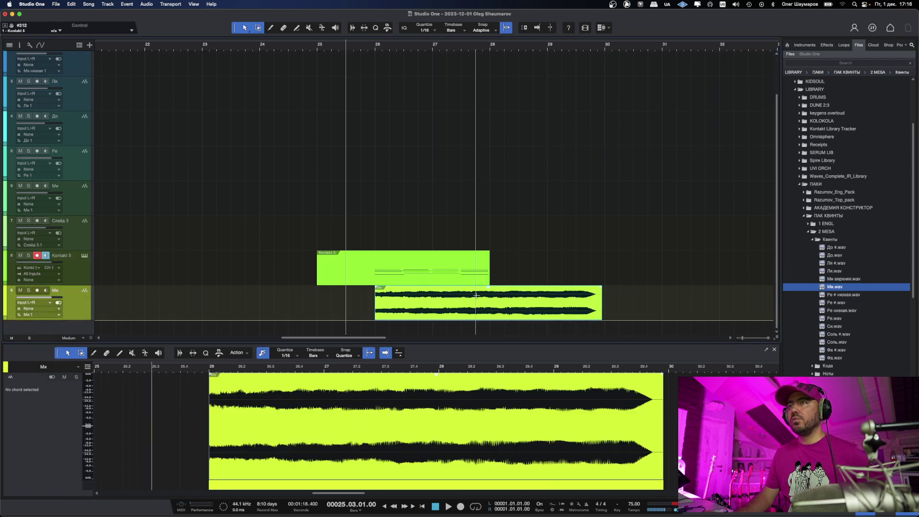
{"action": "left_click_drag", "start_coordinate": [604, 300], "coordinate": [403, 301]}
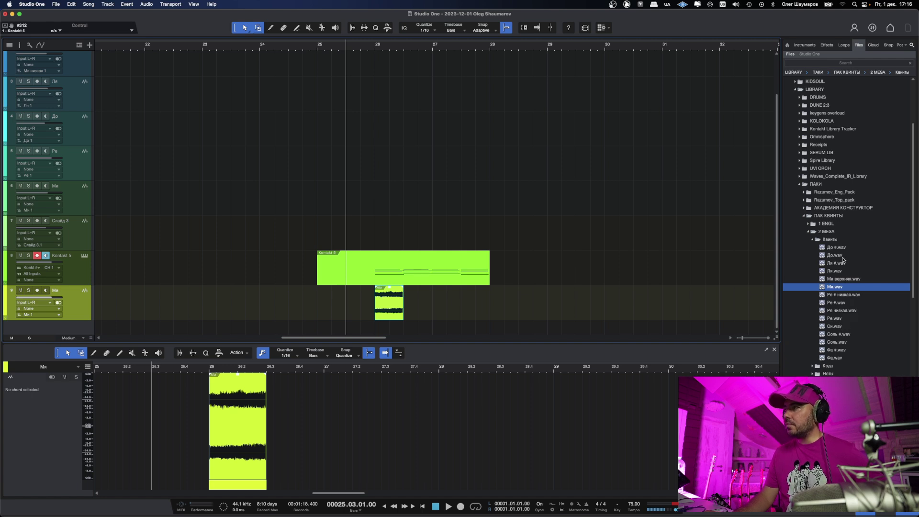
Add Фа #.wav at bar 26.3, Соль.wav at 27 and Ми.wav at 27.3 on the new Ми track, each trimmed to half a bar.
{"action": "left_click_drag", "start_coordinate": [836, 352], "coordinate": [426, 313]}
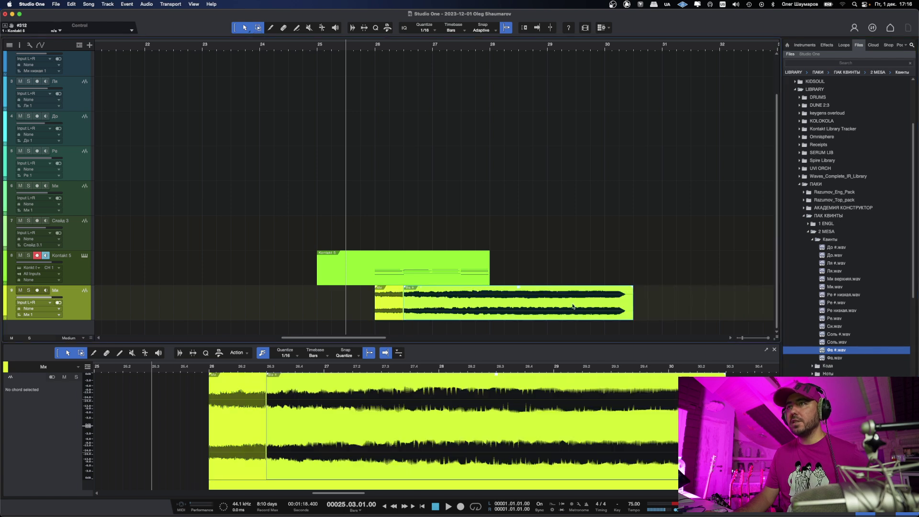
{"action": "left_click_drag", "start_coordinate": [634, 310], "coordinate": [432, 311]}
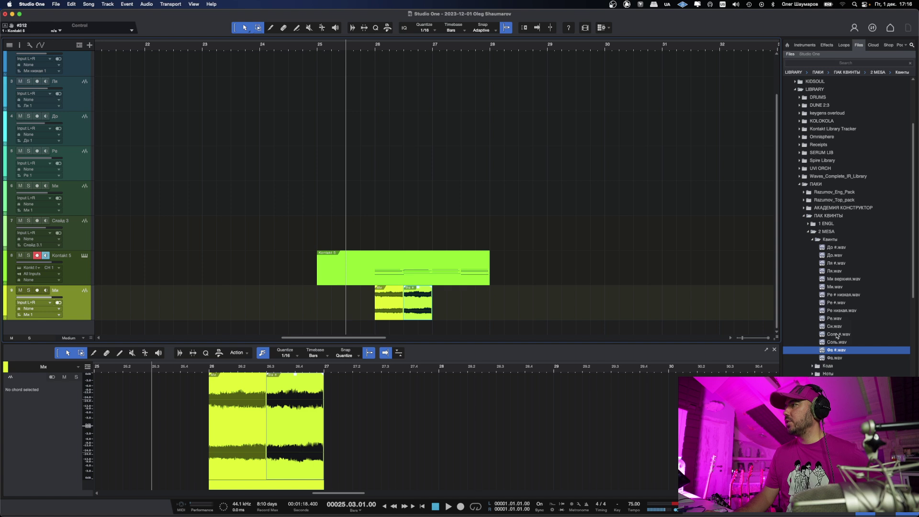
{"action": "left_click_drag", "start_coordinate": [836, 343], "coordinate": [449, 304]}
{"action": "left_click_drag", "start_coordinate": [661, 307], "coordinate": [459, 307]}
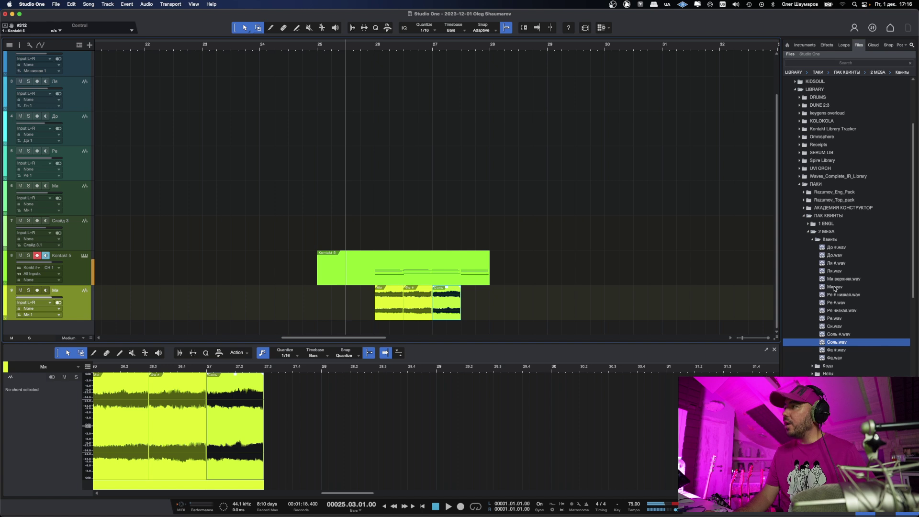
{"action": "left_click_drag", "start_coordinate": [835, 289], "coordinate": [479, 308]}
{"action": "left_click_drag", "start_coordinate": [688, 302], "coordinate": [489, 303]}
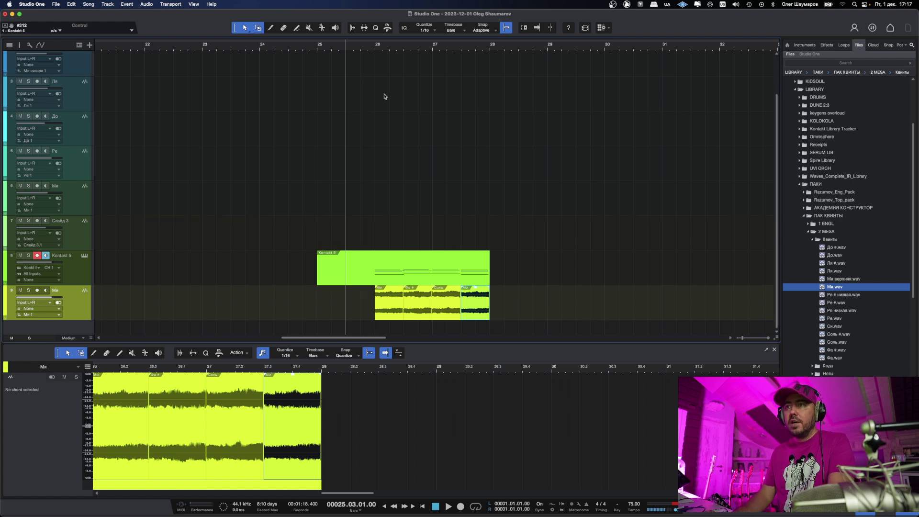
Solo the Kontakt 5 track and the Ми track below it, and set that Ми track's volume to -5.0 dB during playback.
{"action": "left_click", "coordinate": [28, 257]}
{"action": "left_click", "coordinate": [28, 290]}
{"action": "left_click", "coordinate": [45, 303]}
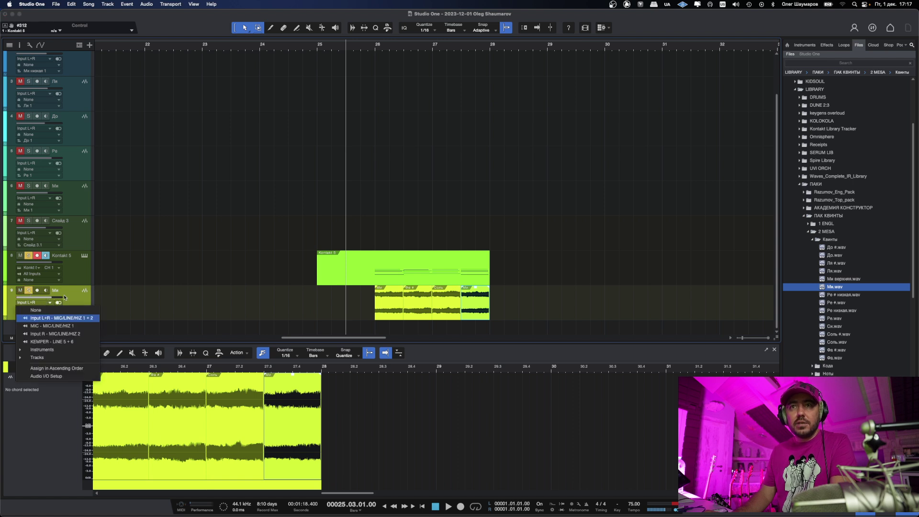
{"action": "left_click", "coordinate": [52, 296]}
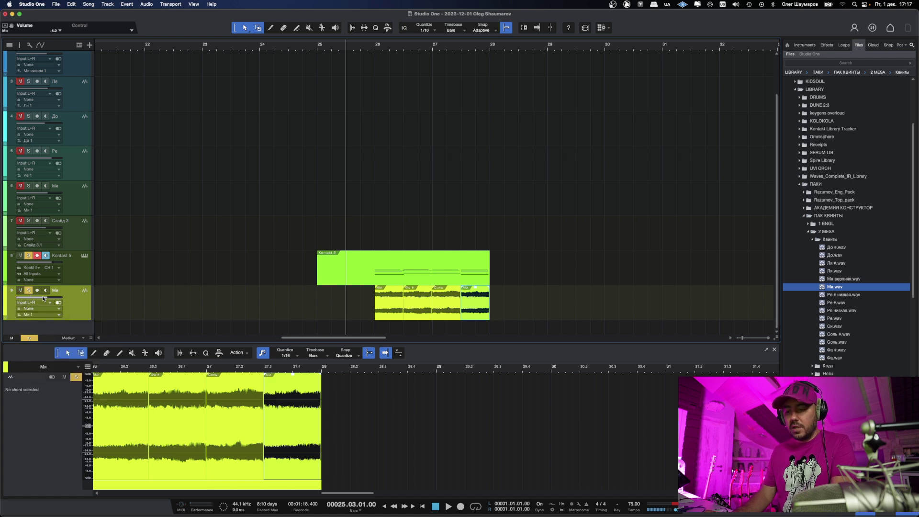
{"action": "key", "text": "f"}
{"action": "key", "text": "space"}
{"action": "left_click_drag", "start_coordinate": [42, 297], "coordinate": [43, 297]}
{"action": "key", "text": "space"}
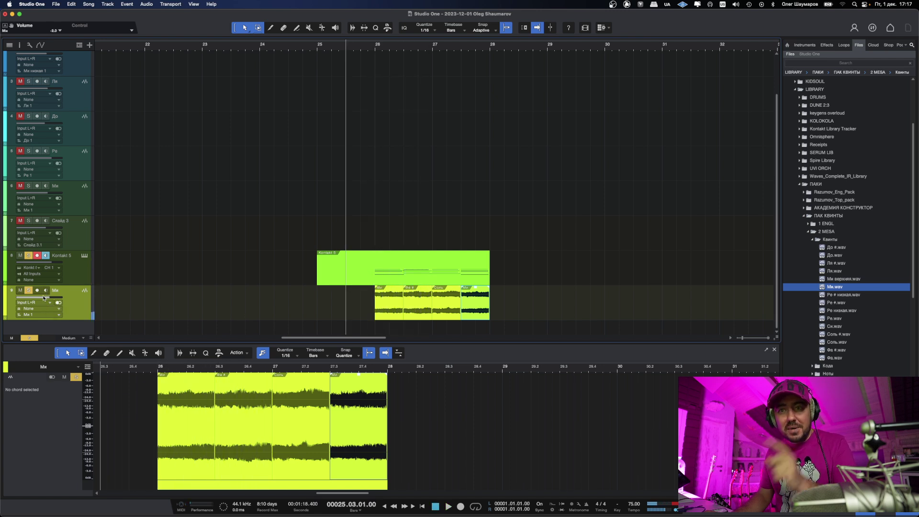
Play the soloed piano and guitar fifths from bar 26.3, comparing the second and last chords.
{"action": "left_click", "coordinate": [404, 50]}
{"action": "key", "text": "space"}
{"action": "key", "text": "space"}
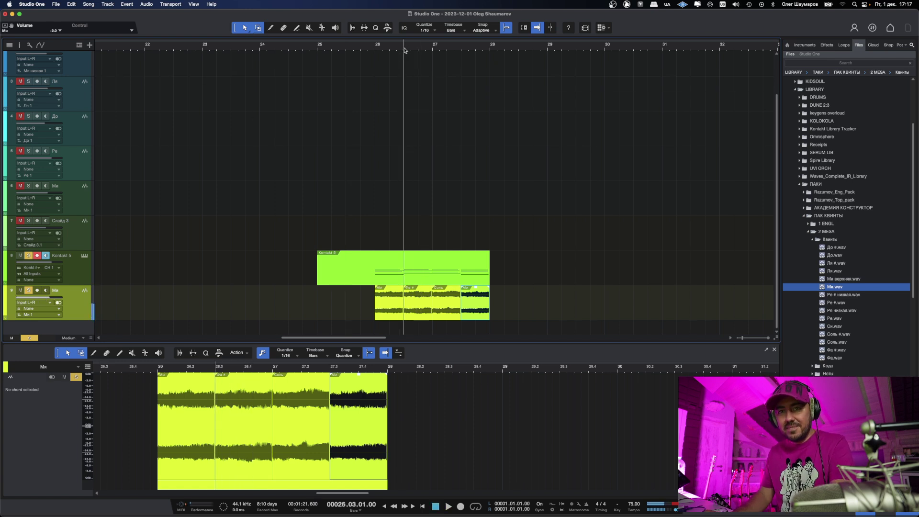
{"action": "key", "text": "space"}
{"action": "key", "text": "space"}
{"action": "key", "text": "space"}
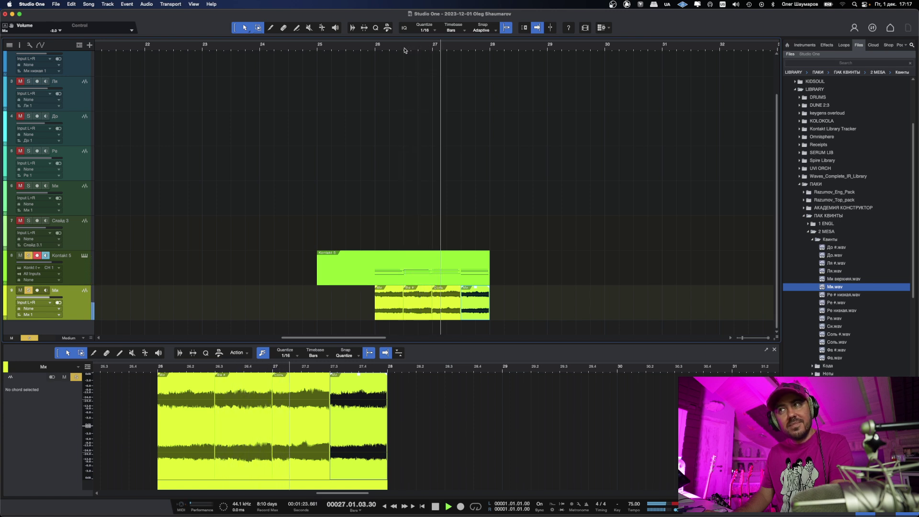
{"action": "key", "text": "space"}
{"action": "left_click", "coordinate": [464, 48]}
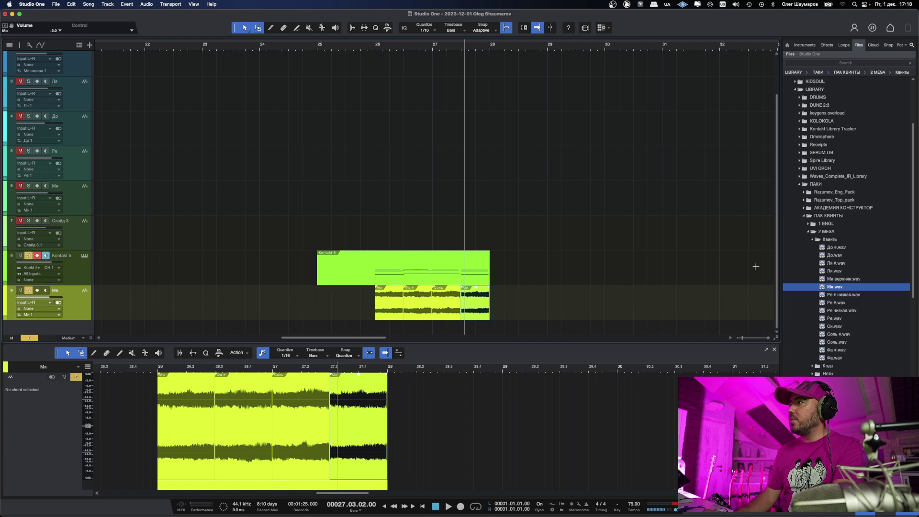
Open the 2 MESA Ноты folder and delete the guitar fifths at bars 26.3 and 27.3 from the Ми track.
{"action": "left_click", "coordinate": [812, 241]}
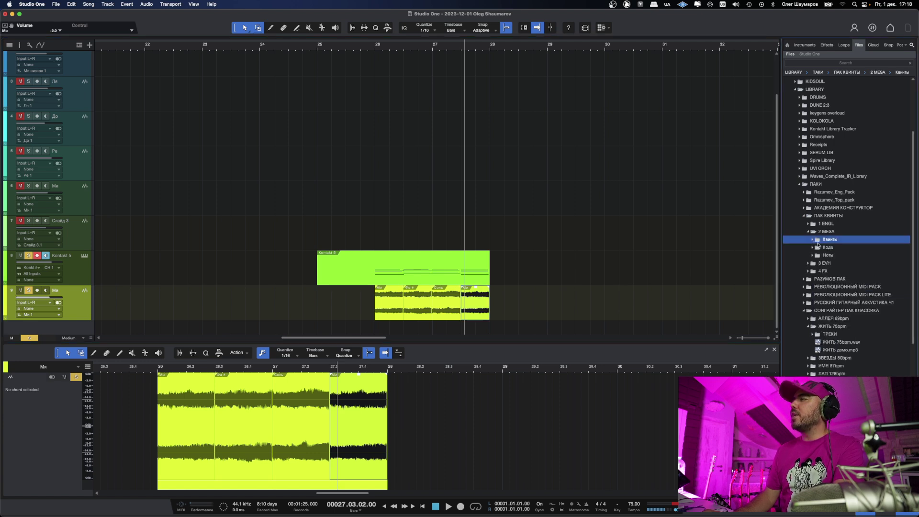
{"action": "double_click", "coordinate": [831, 255]}
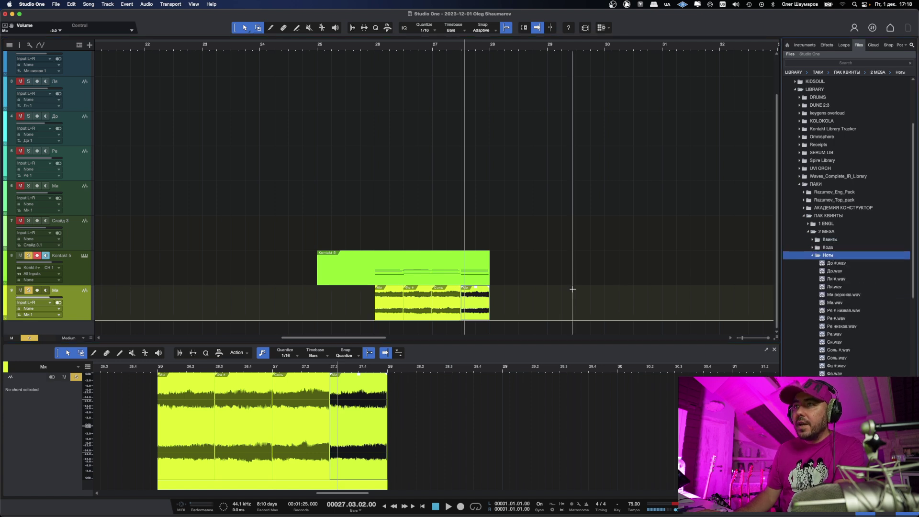
{"action": "left_click", "coordinate": [412, 312]}
{"action": "key", "text": "Delete"}
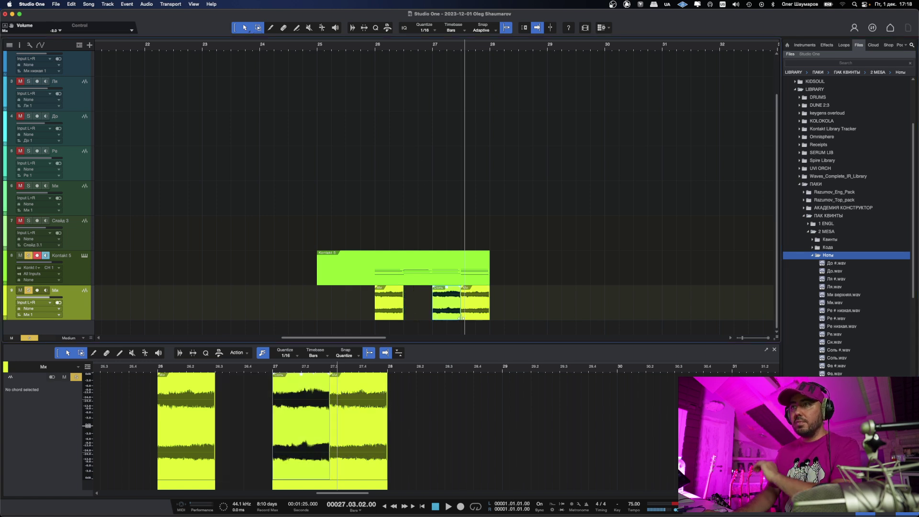
{"action": "left_click", "coordinate": [481, 316]}
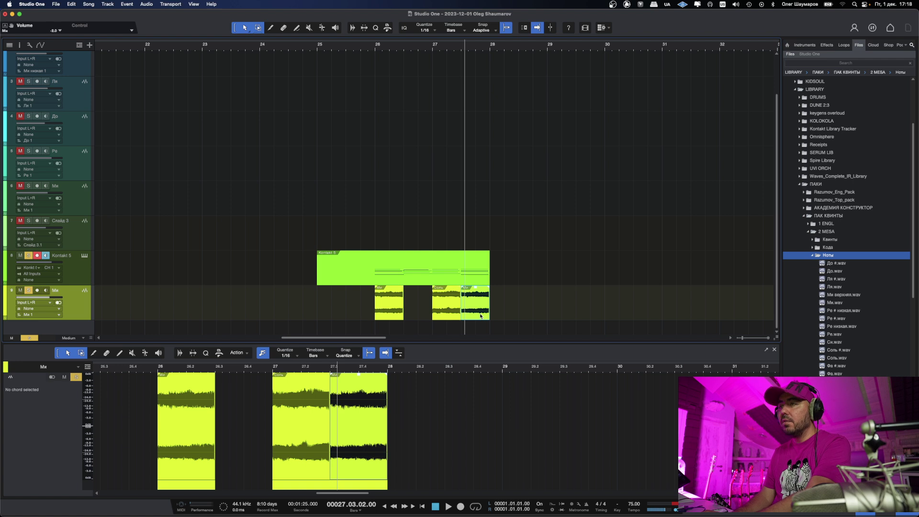
{"action": "key", "text": "Delete"}
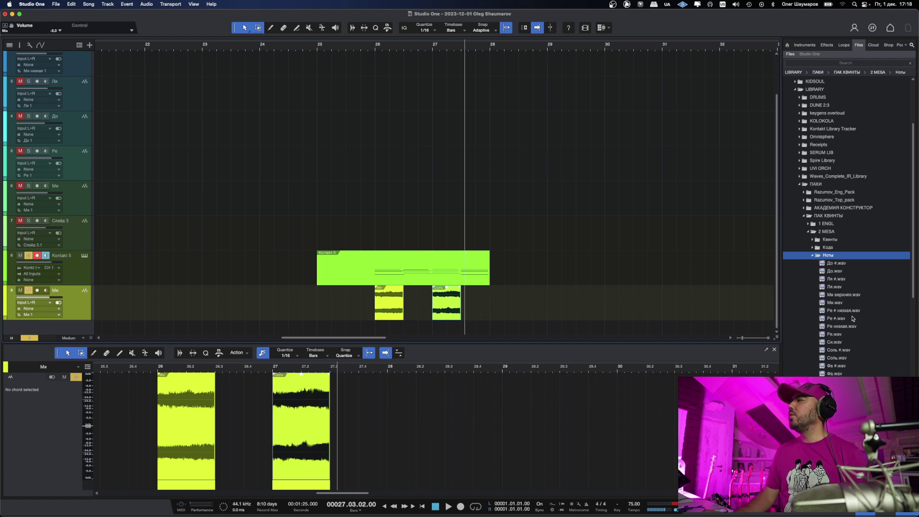
Fill the gaps on the Ми track with single notes Фа #.wav at bar 26.3 and Ми.wav at 27.3, each trimmed to half a bar.
{"action": "left_click_drag", "start_coordinate": [837, 369], "coordinate": [421, 331]}
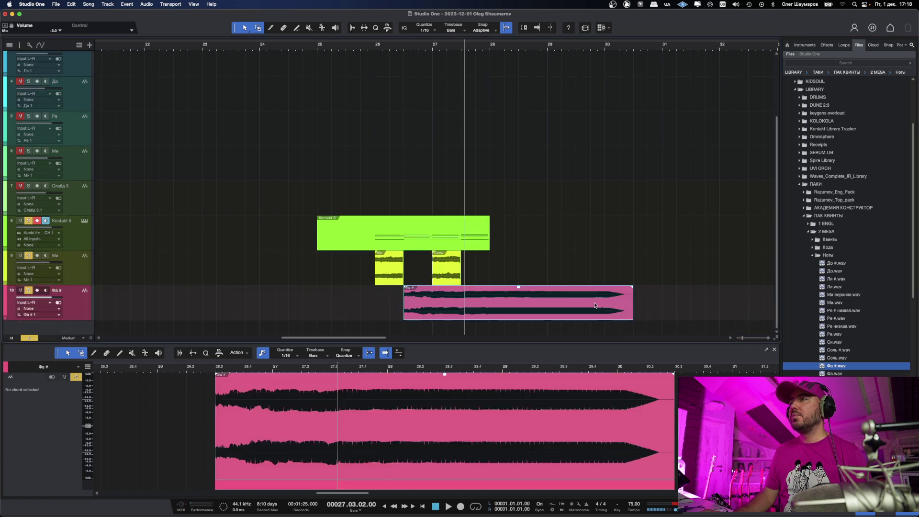
{"action": "left_click_drag", "start_coordinate": [631, 306], "coordinate": [415, 277]}
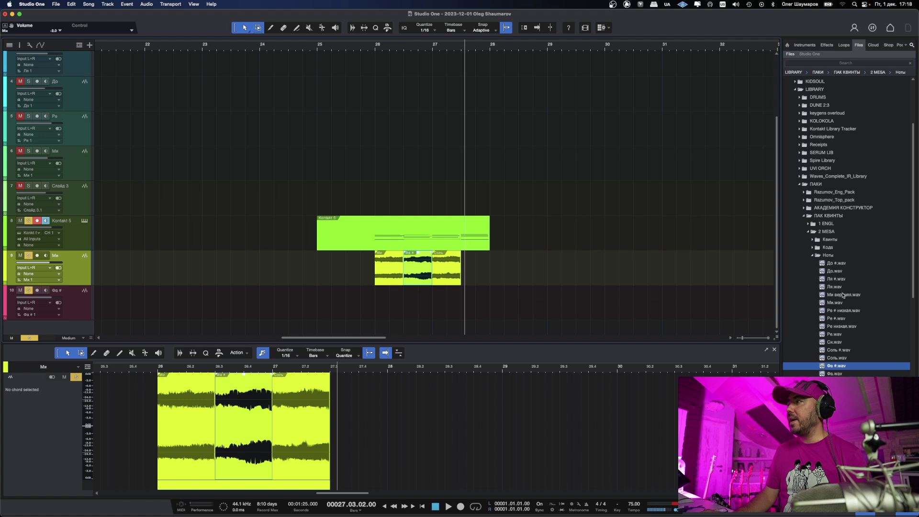
{"action": "left_click_drag", "start_coordinate": [838, 303], "coordinate": [481, 277]}
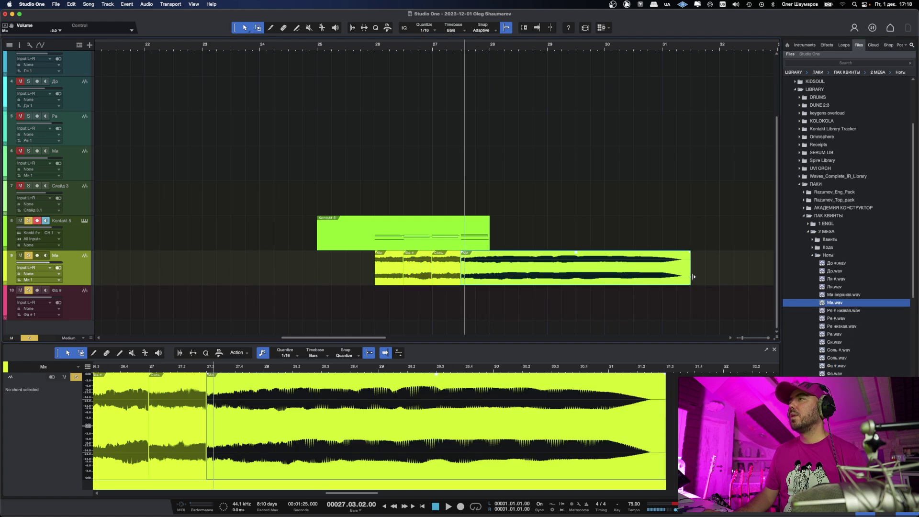
{"action": "left_click_drag", "start_coordinate": [688, 276], "coordinate": [489, 277]}
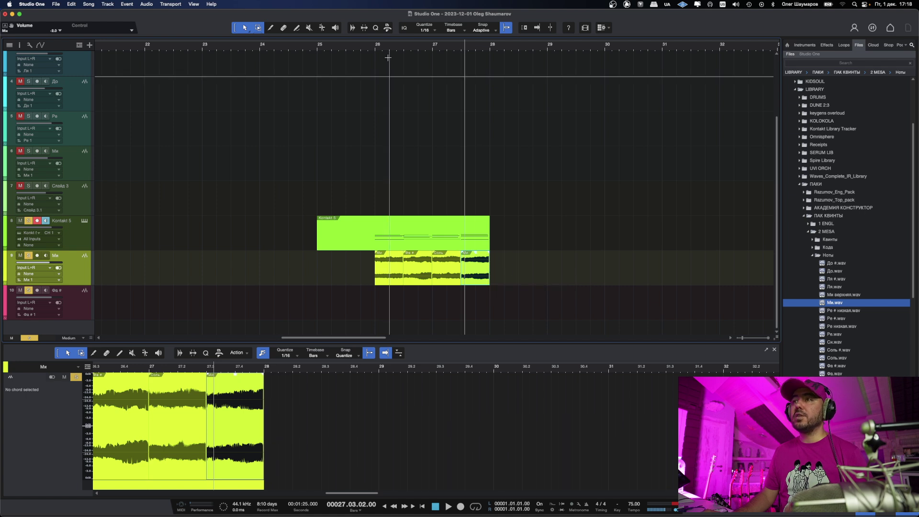
Play the section from bar 25.4.4 soloed, and once more with all track solos cleared.
{"action": "left_click", "coordinate": [370, 51]}
{"action": "key", "text": "space"}
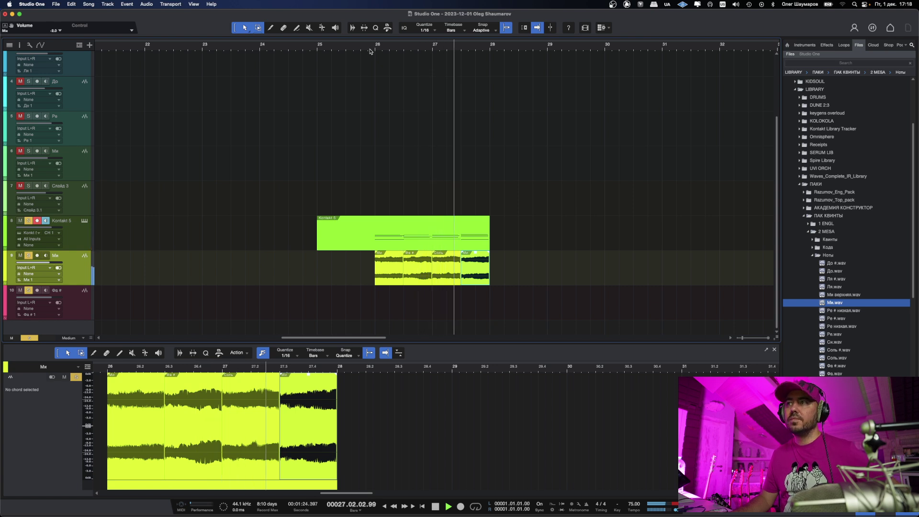
{"action": "key", "text": "space"}
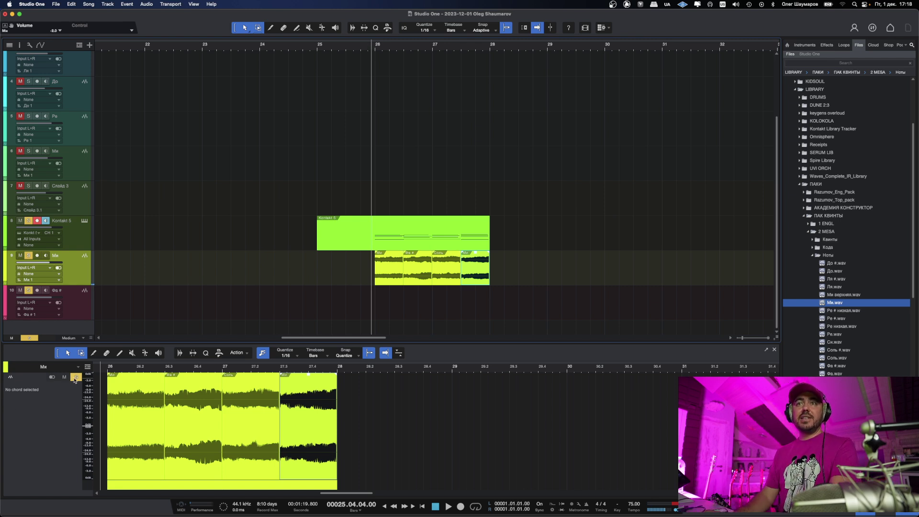
{"action": "left_click", "coordinate": [31, 338]}
{"action": "key", "text": "space"}
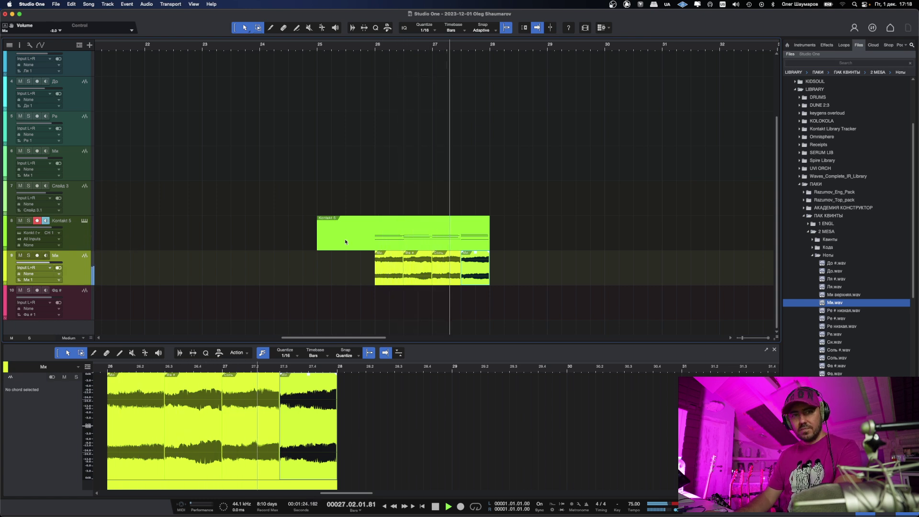
{"action": "key", "text": "space"}
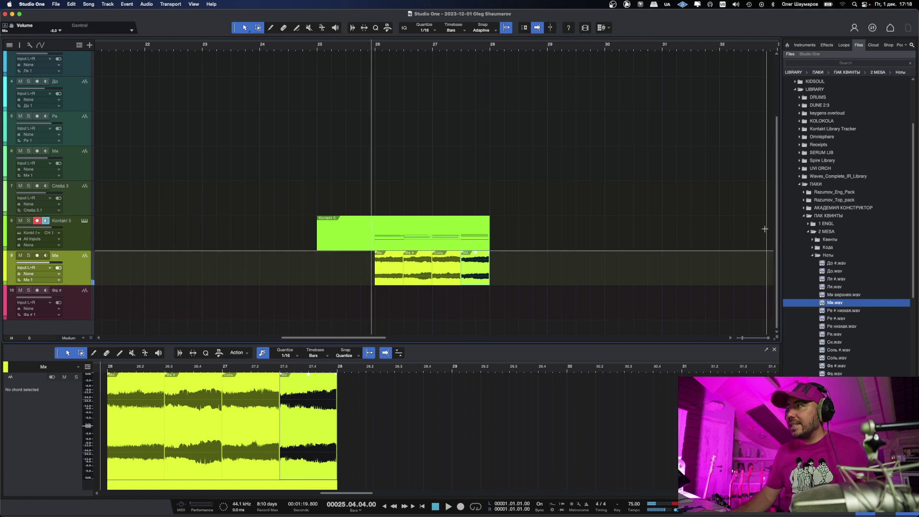
Place Ми.wav from 3 EVH Переборы 75 bpm at bar 26 on a new track, trim it to half a bar and play it.
{"action": "left_click", "coordinate": [813, 258]}
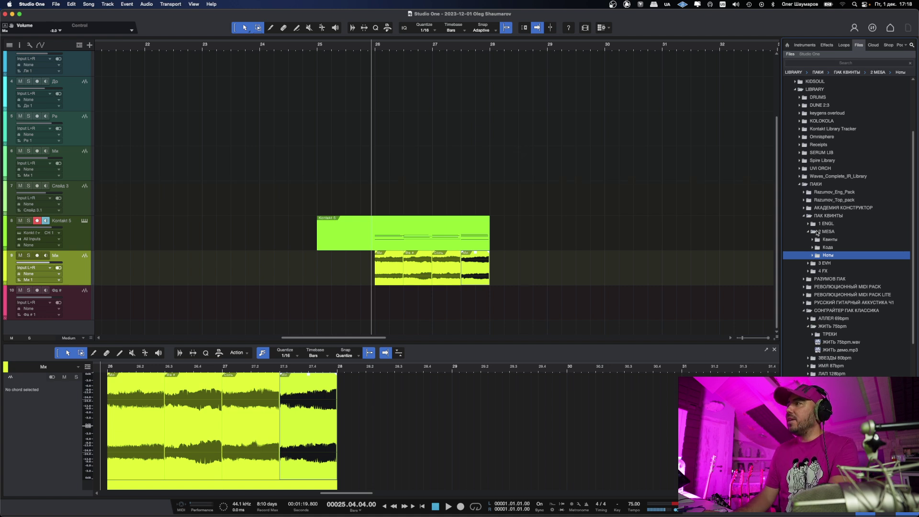
{"action": "left_click", "coordinate": [813, 263]}
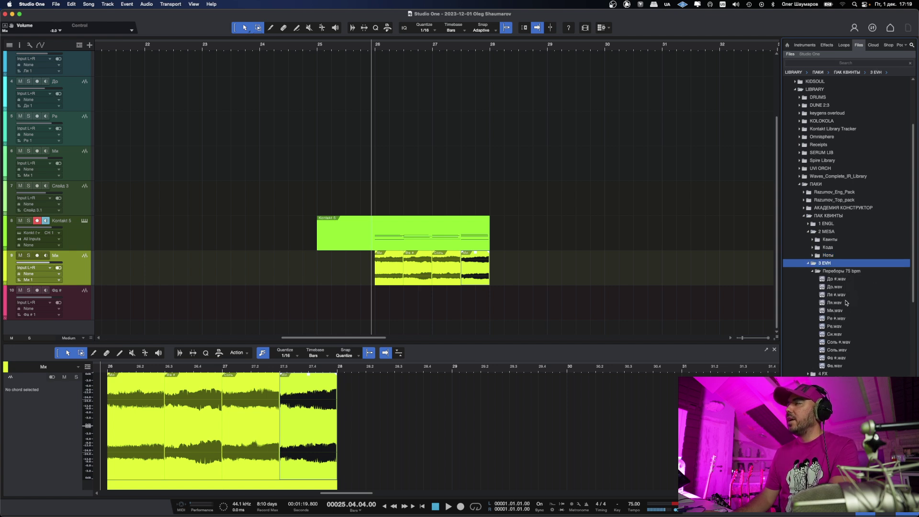
{"action": "left_click_drag", "start_coordinate": [834, 310], "coordinate": [392, 331]}
{"action": "left_click_drag", "start_coordinate": [604, 300], "coordinate": [402, 288]}
{"action": "key", "text": "space"}
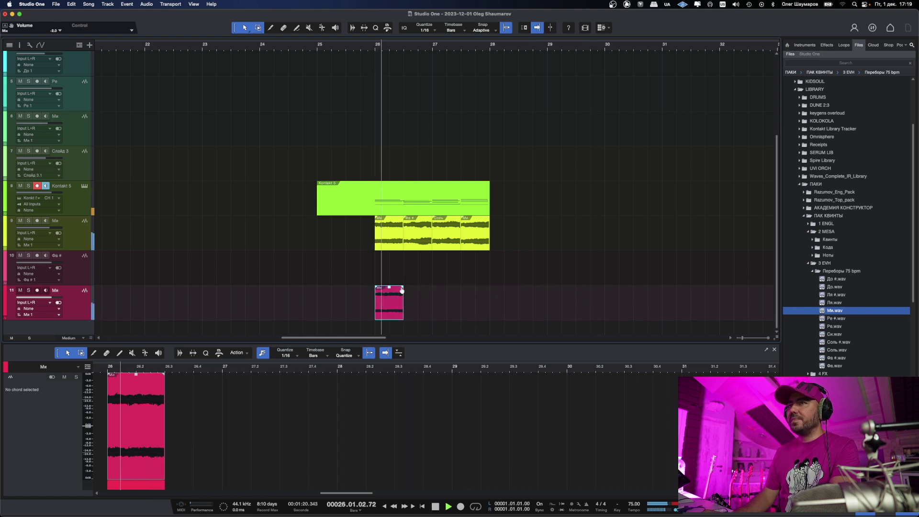
{"action": "key", "text": "space"}
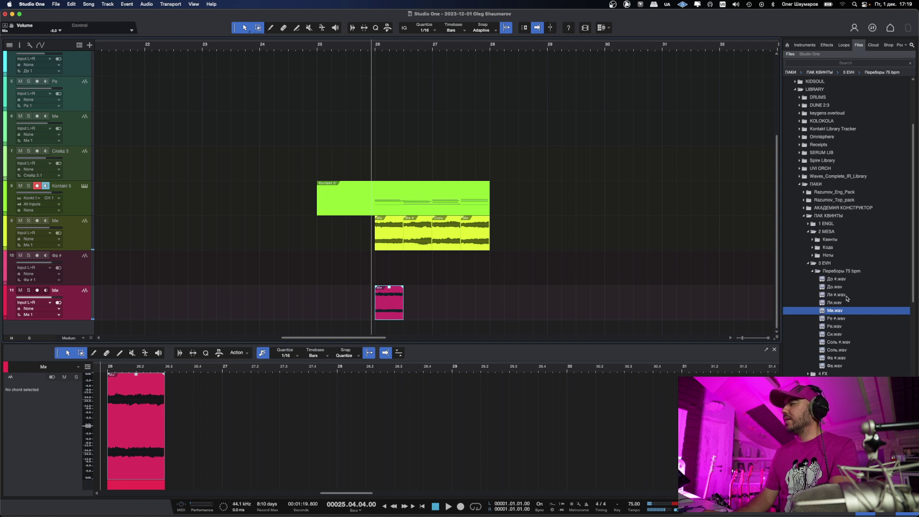
Add Ре.wav from Переборы 75 bpm at bar 26.3 on the new picked-guitar track and trim it to half a bar.
{"action": "left_click_drag", "start_coordinate": [835, 327], "coordinate": [421, 307]}
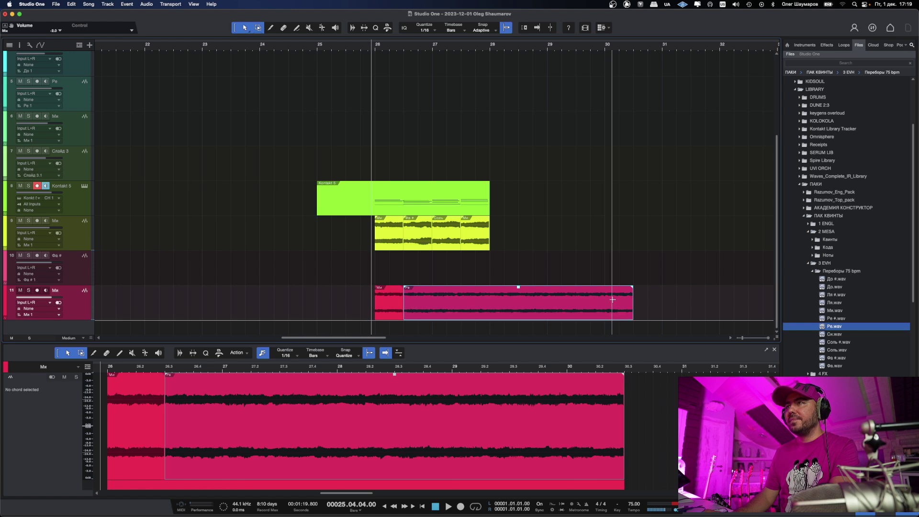
{"action": "left_click_drag", "start_coordinate": [633, 302], "coordinate": [432, 306]}
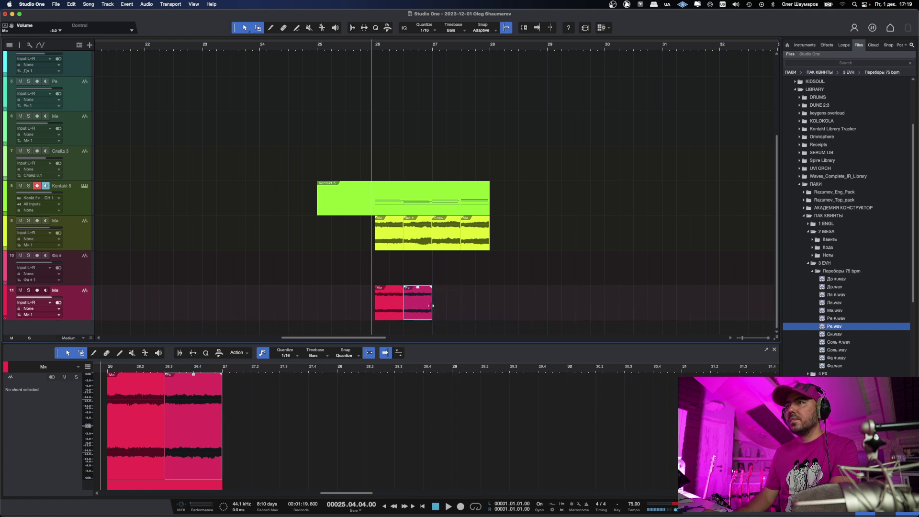
Try Ля.wav from Переборы 75 bpm at bar 27 on the picked-guitar track, play it and undo the placement.
{"action": "left_click_drag", "start_coordinate": [836, 303], "coordinate": [446, 308]}
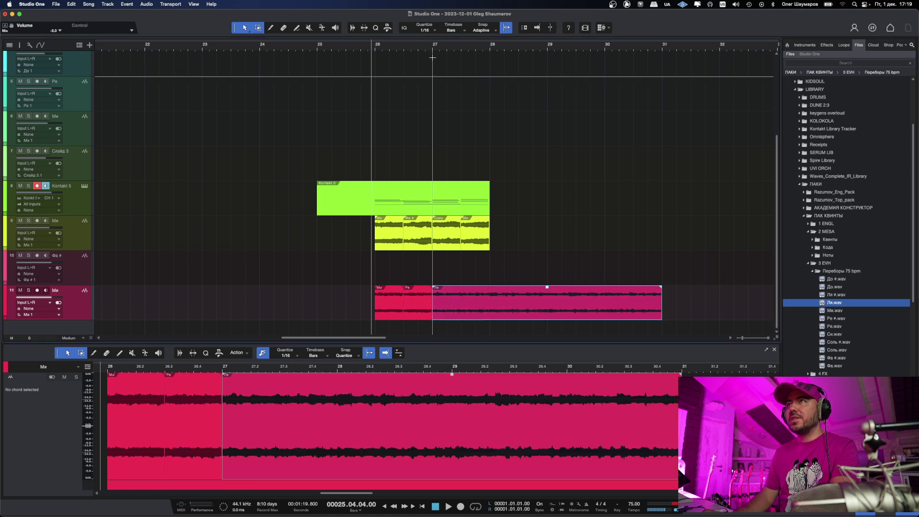
{"action": "key", "text": "space"}
{"action": "key", "text": "f"}
{"action": "key", "text": "space"}
{"action": "key", "text": "super+z"}
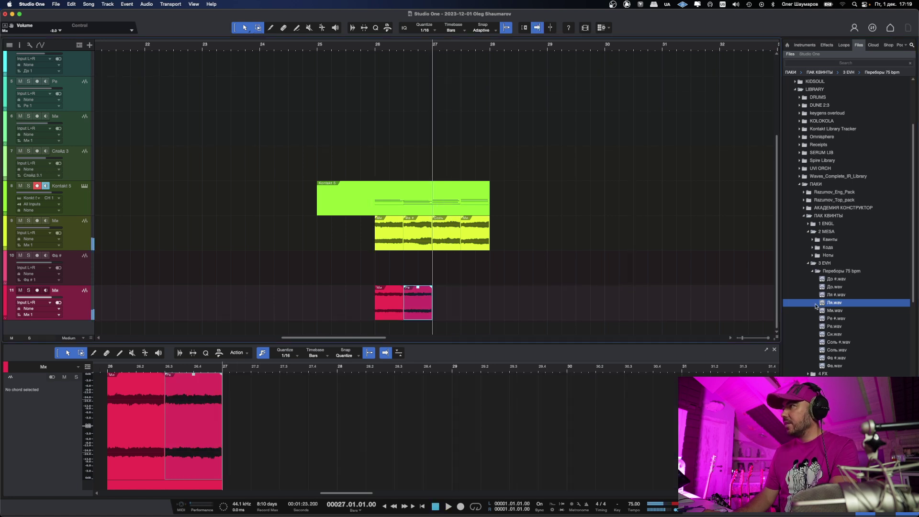
Try До.wav at bar 27 on the picked-guitar track, undo it and replay the chords from bar 27.
{"action": "key", "text": "space"}
{"action": "key", "text": "space"}
{"action": "left_click", "coordinate": [836, 287]}
{"action": "left_click_drag", "start_coordinate": [835, 287], "coordinate": [449, 301]}
{"action": "key", "text": "space"}
{"action": "key", "text": "space"}
{"action": "key", "text": "super+z"}
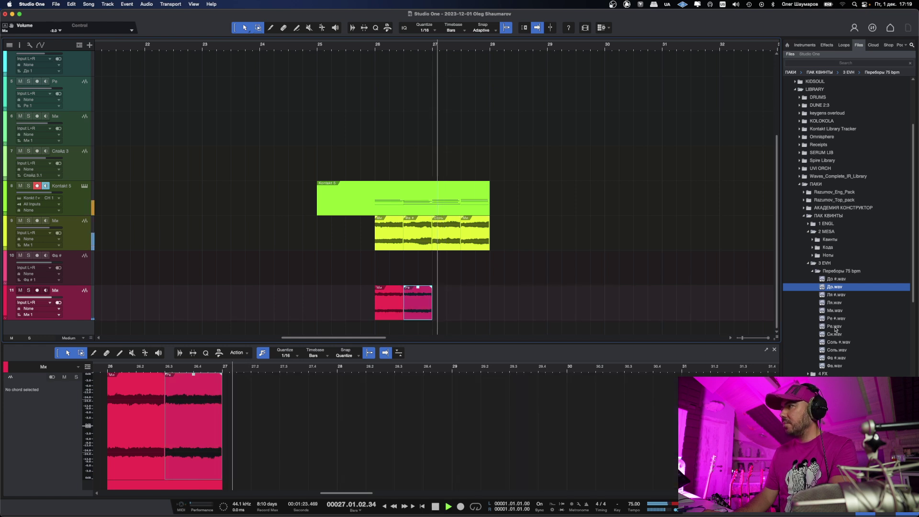
{"action": "key", "text": "space"}
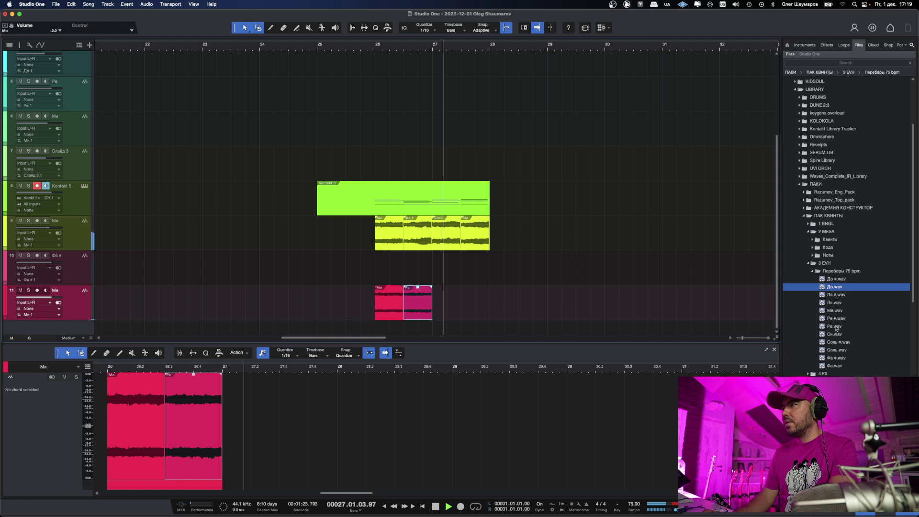
{"action": "key", "text": "space"}
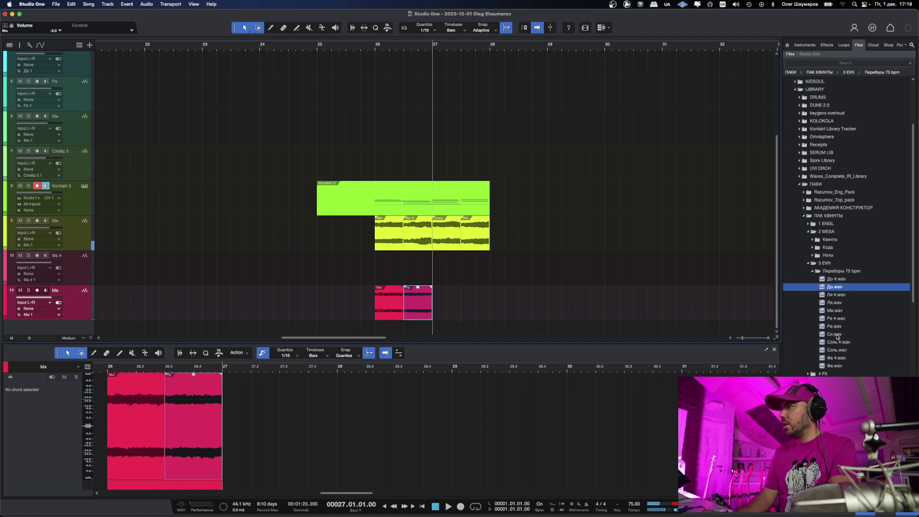
Place Соль.wav from Переборы 75 bpm at bar 27 on the picked-guitar track, play it and split the clip at bar 28.
{"action": "left_click_drag", "start_coordinate": [837, 350], "coordinate": [445, 312]}
{"action": "key", "text": "space"}
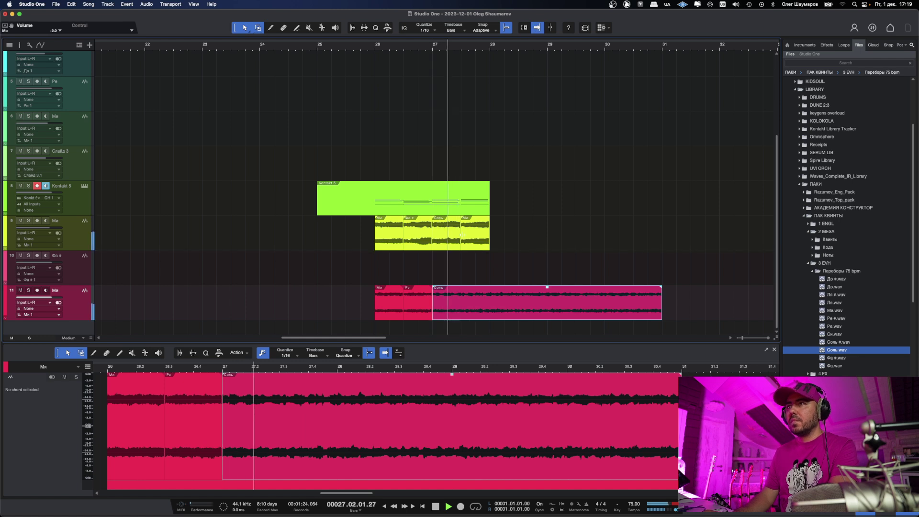
{"action": "key", "text": "space"}
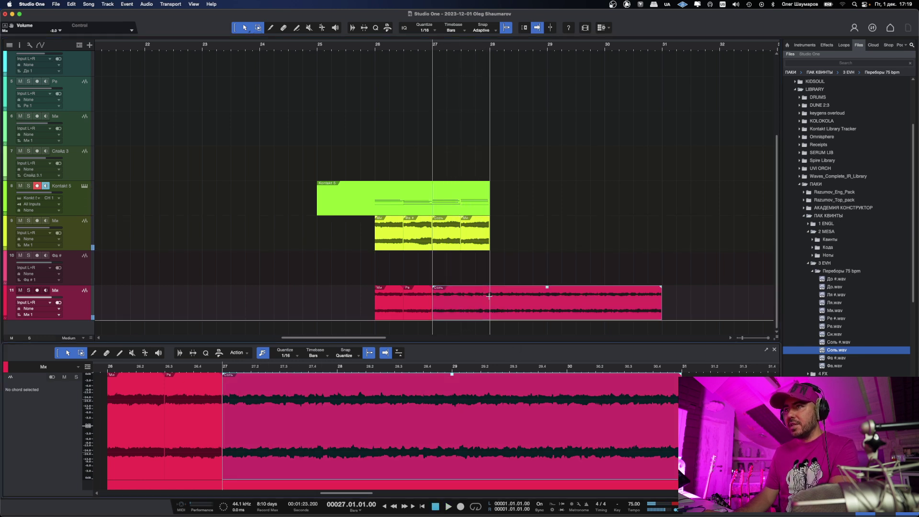
{"action": "left_click", "coordinate": [489, 292], "text": "alt"}
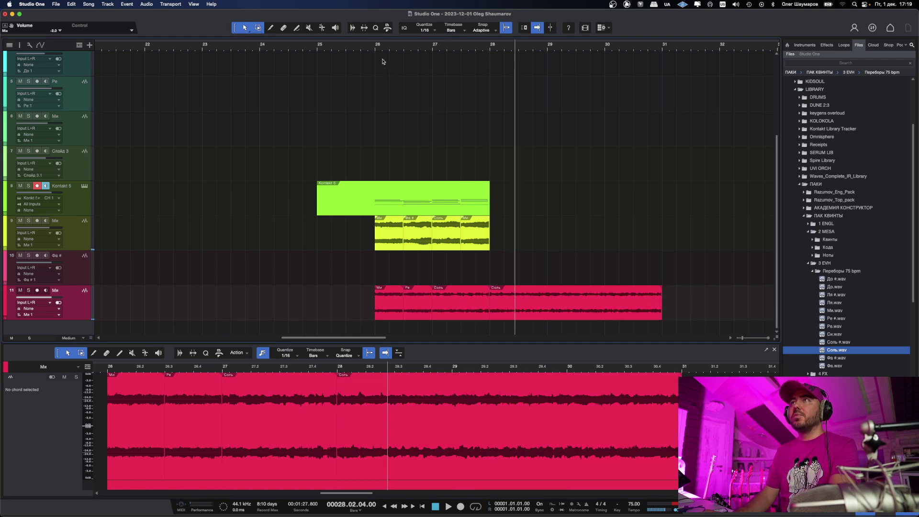
Play the arrangement from bar 26 to hear the picked guitar together with the fifths and piano chords.
{"action": "left_click", "coordinate": [375, 46]}
{"action": "key", "text": "space"}
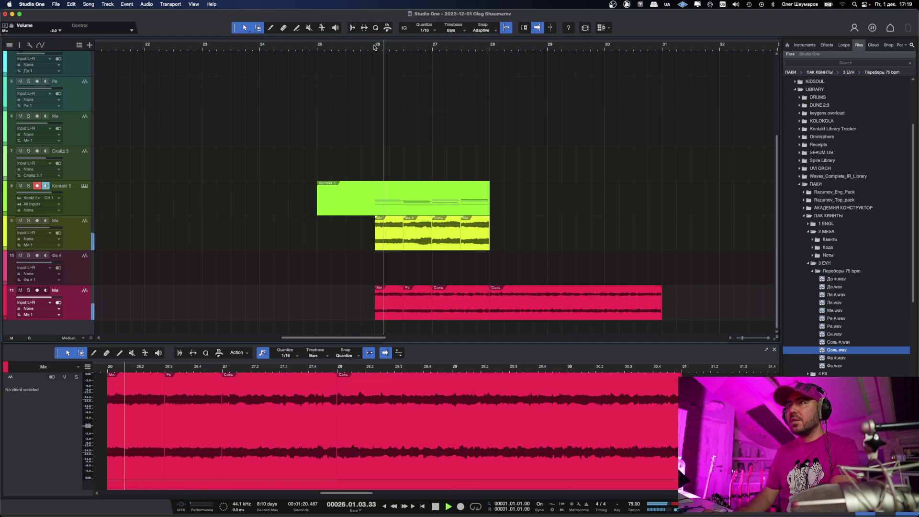
{"action": "left_click", "coordinate": [375, 46]}
{"action": "key", "text": "space"}
{"action": "key", "text": "space"}
{"action": "key", "text": "space"}
{"action": "key", "text": "space"}
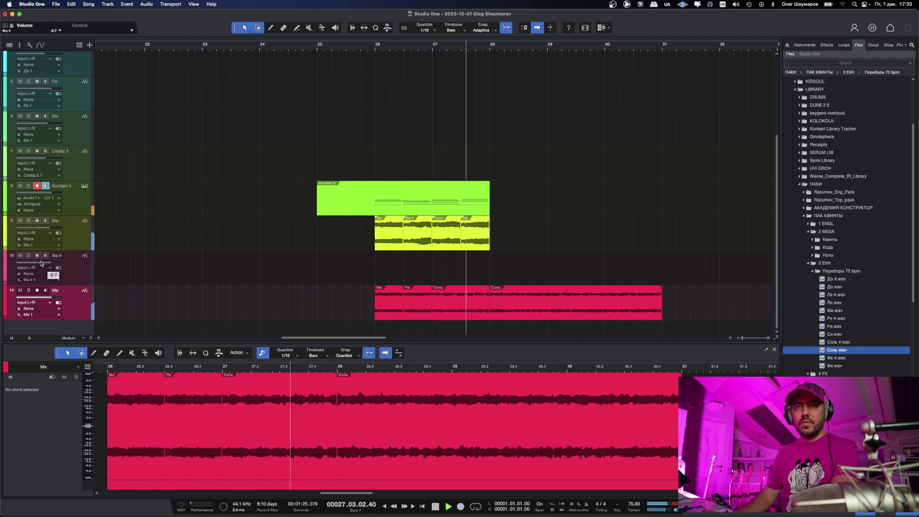
{"action": "key", "text": "space"}
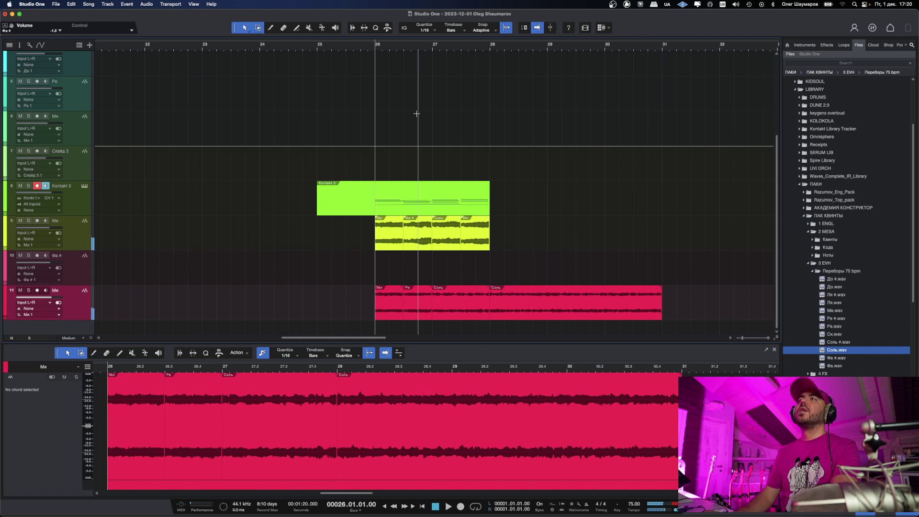
Add a Kontakt 5 instrument track and load 1 Strings Arco.nki from the Orchestral Essentials library.
{"action": "left_click", "coordinate": [804, 44]}
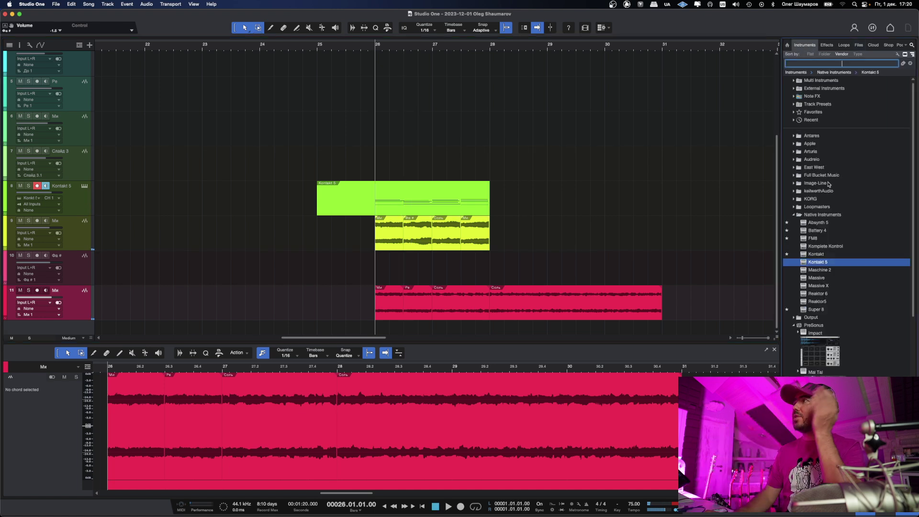
{"action": "left_click_drag", "start_coordinate": [818, 262], "coordinate": [167, 331]}
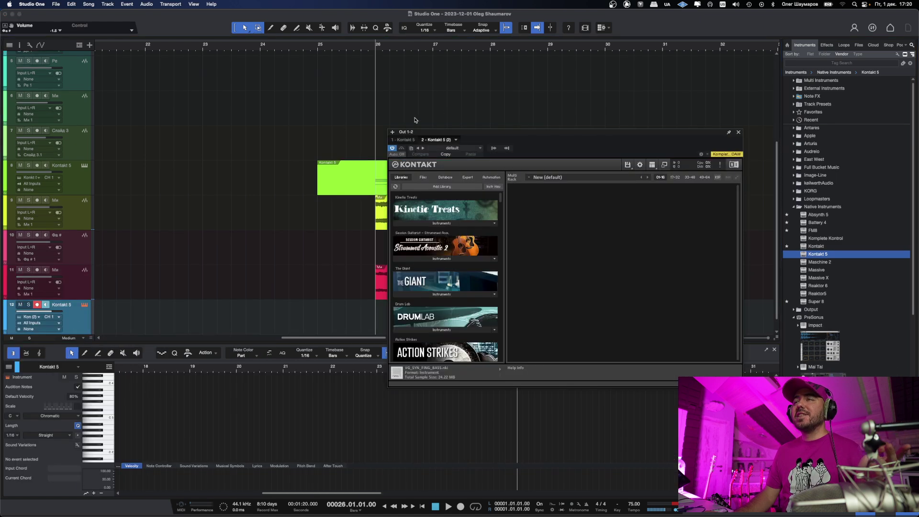
{"action": "scroll", "coordinate": [422, 202], "scroll_direction": "down", "scroll_amount": 15}
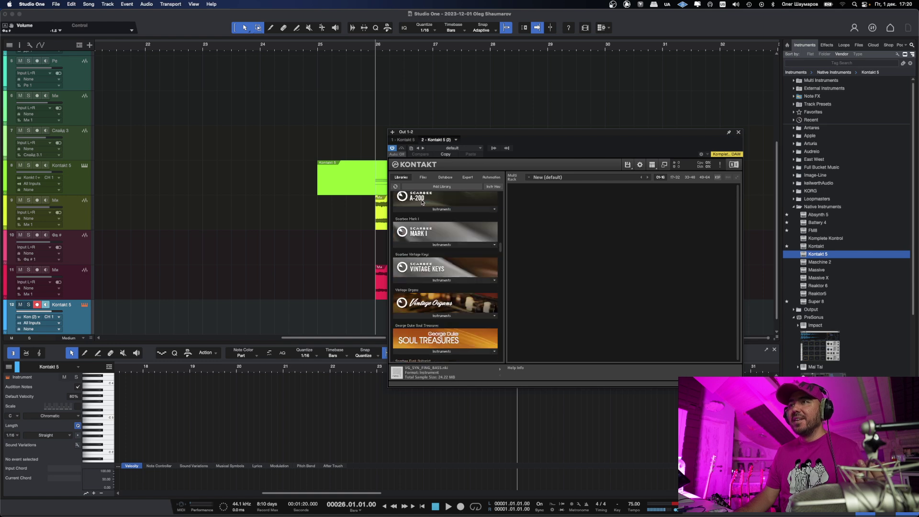
{"action": "scroll", "coordinate": [422, 202], "scroll_direction": "down", "scroll_amount": 3}
{"action": "scroll", "coordinate": [422, 202], "scroll_direction": "down", "scroll_amount": 10}
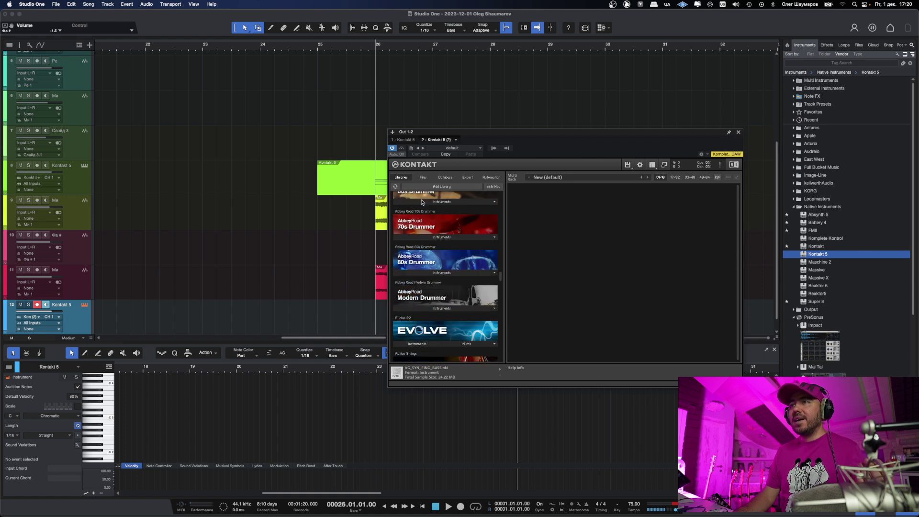
{"action": "scroll", "coordinate": [421, 201], "scroll_direction": "down", "scroll_amount": 12}
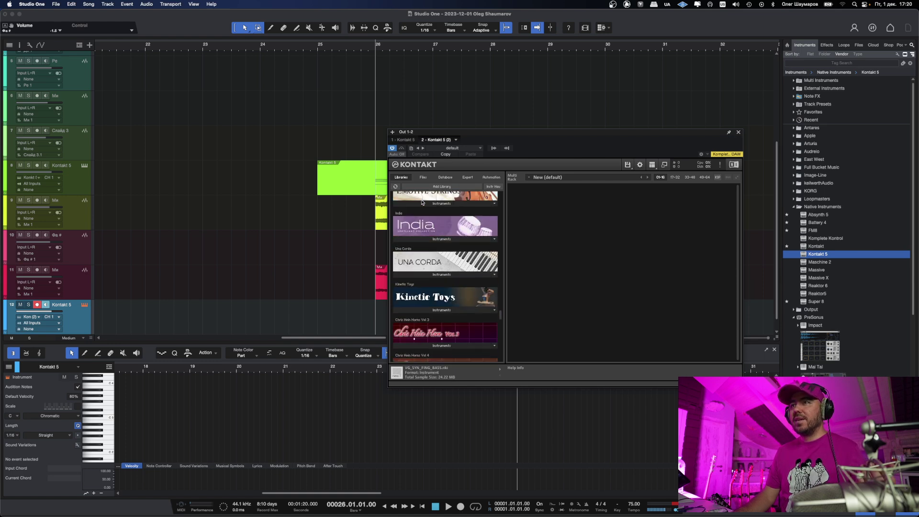
{"action": "scroll", "coordinate": [422, 202], "scroll_direction": "down", "scroll_amount": 5}
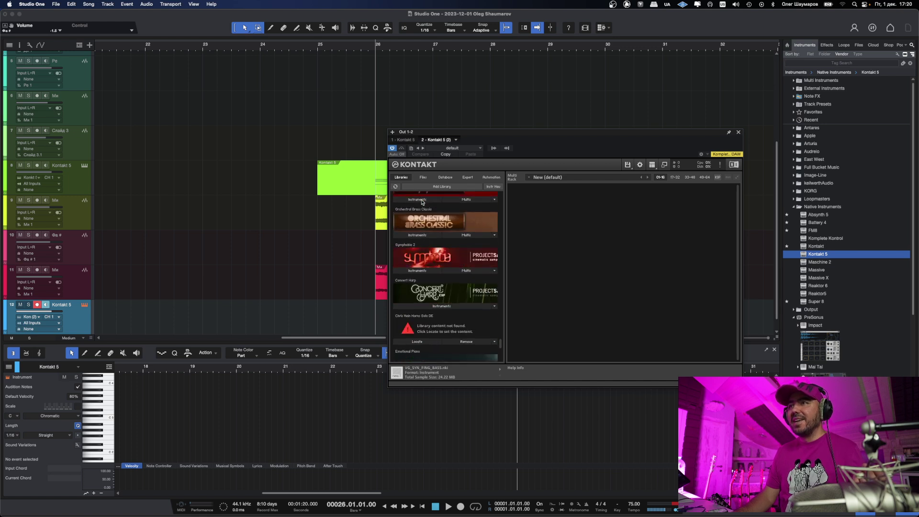
{"action": "scroll", "coordinate": [422, 202], "scroll_direction": "up", "scroll_amount": 5}
{"action": "scroll", "coordinate": [422, 202], "scroll_direction": "up", "scroll_amount": 1}
{"action": "scroll", "coordinate": [422, 202], "scroll_direction": "down", "scroll_amount": 4}
{"action": "scroll", "coordinate": [422, 202], "scroll_direction": "down", "scroll_amount": 3}
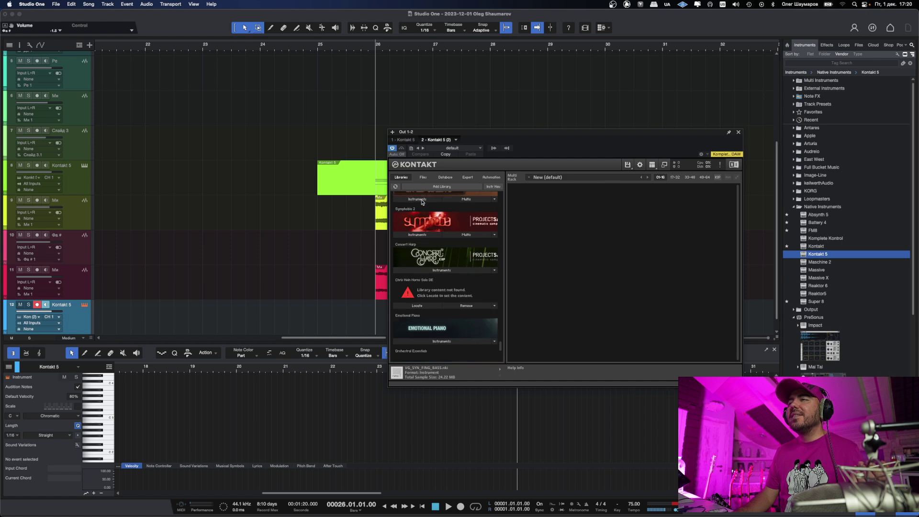
{"action": "left_click", "coordinate": [422, 323]}
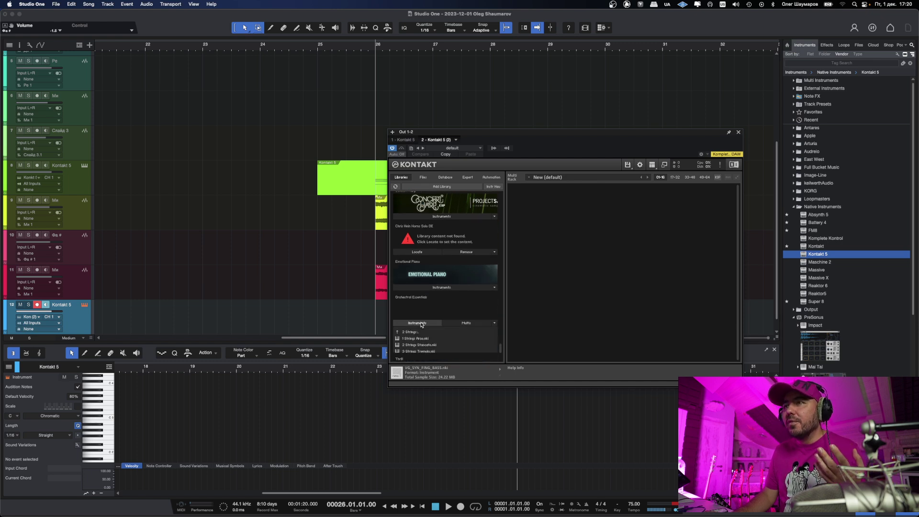
{"action": "left_click", "coordinate": [430, 324]}
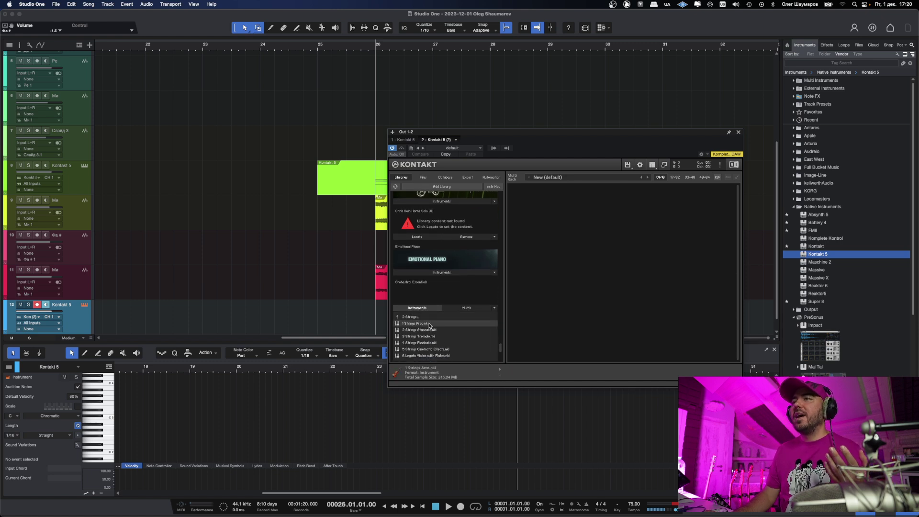
{"action": "left_click", "coordinate": [739, 133]}
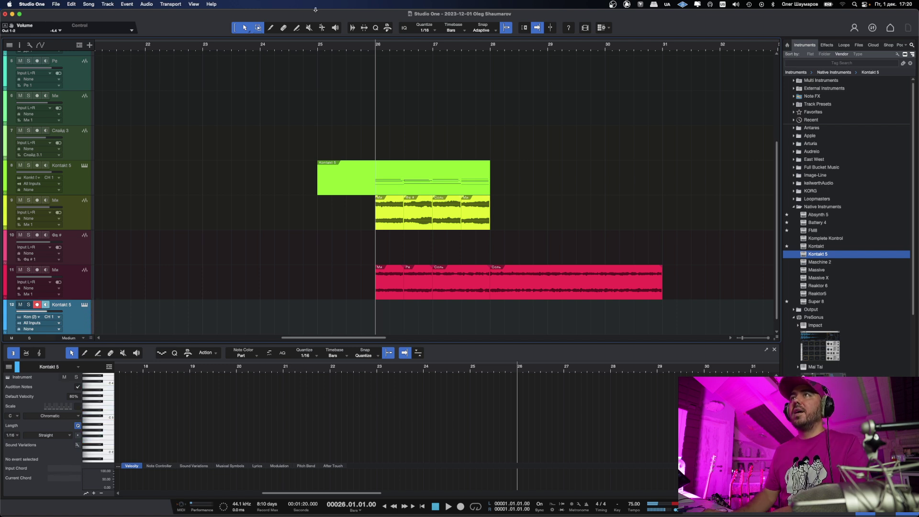
Record a chord part on the new strings track, starting from bar 25.3 and running through bar 27.
{"action": "left_click", "coordinate": [346, 47]}
{"action": "key", "text": "KP_Multiply"}
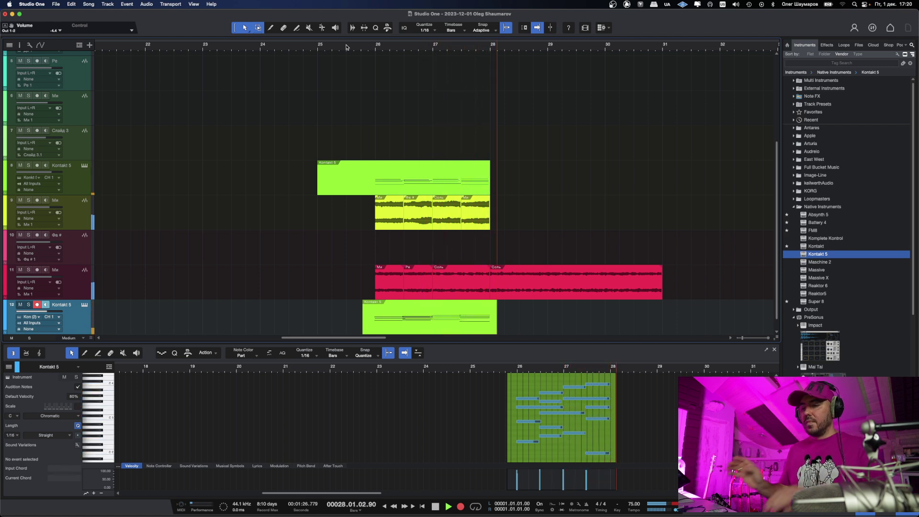
{"action": "key", "text": "space"}
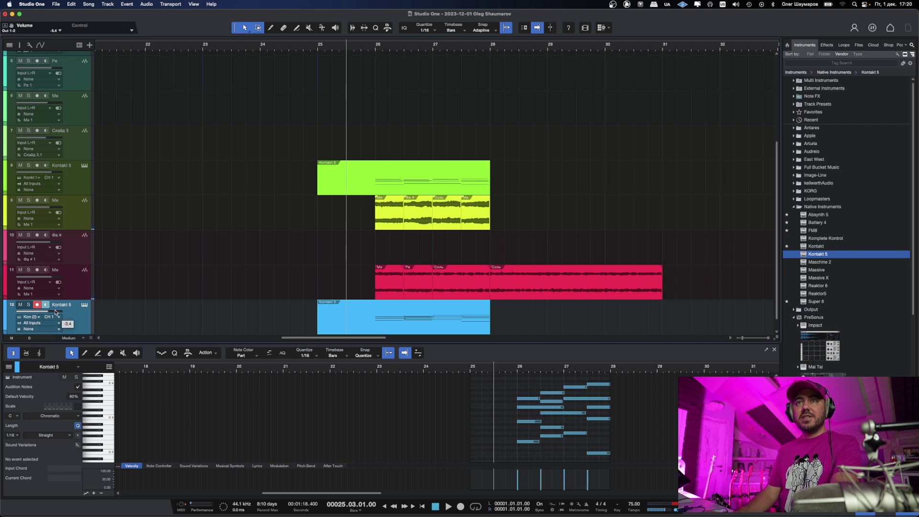
Duplicate the strings track without its events and record a second strings part on the copy from bar 25.3.
{"action": "scroll", "coordinate": [55, 312], "scroll_direction": "down", "scroll_amount": 1}
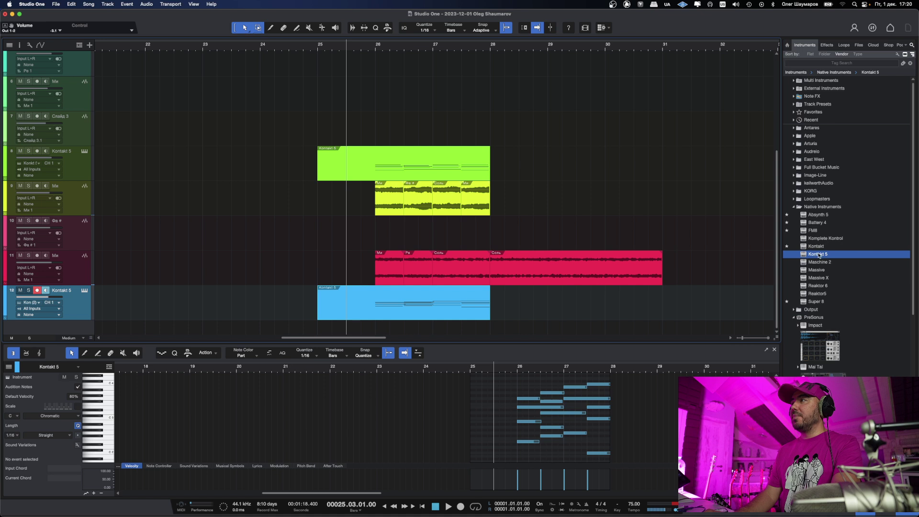
{"action": "right_click", "coordinate": [81, 320]}
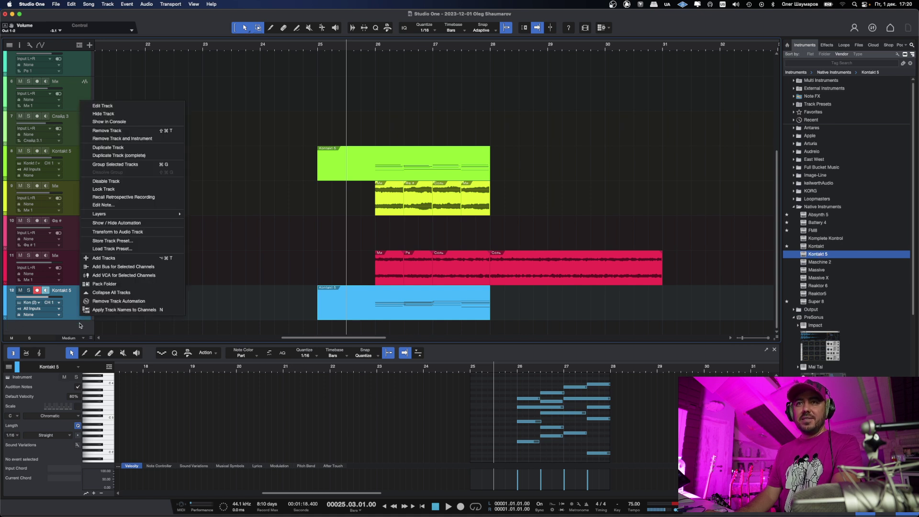
{"action": "right_click", "coordinate": [71, 315]}
{"action": "right_click", "coordinate": [71, 315]}
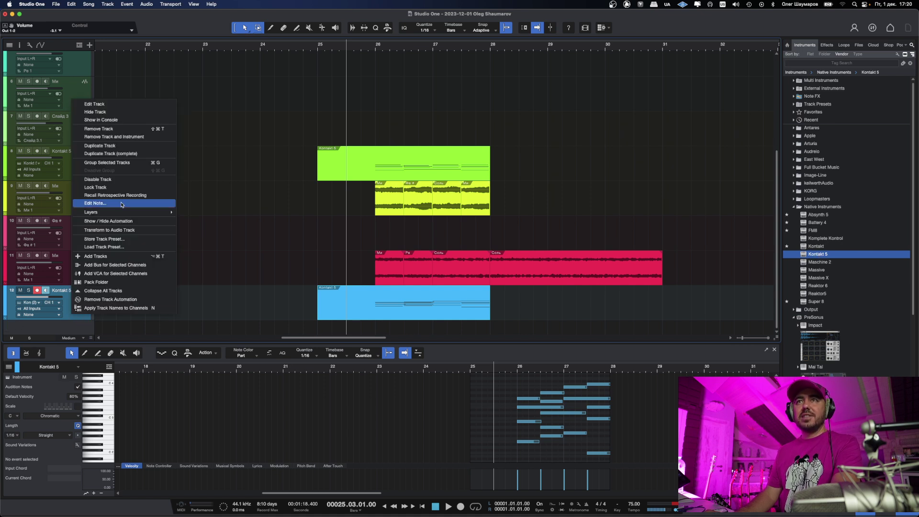
{"action": "left_click", "coordinate": [130, 146]}
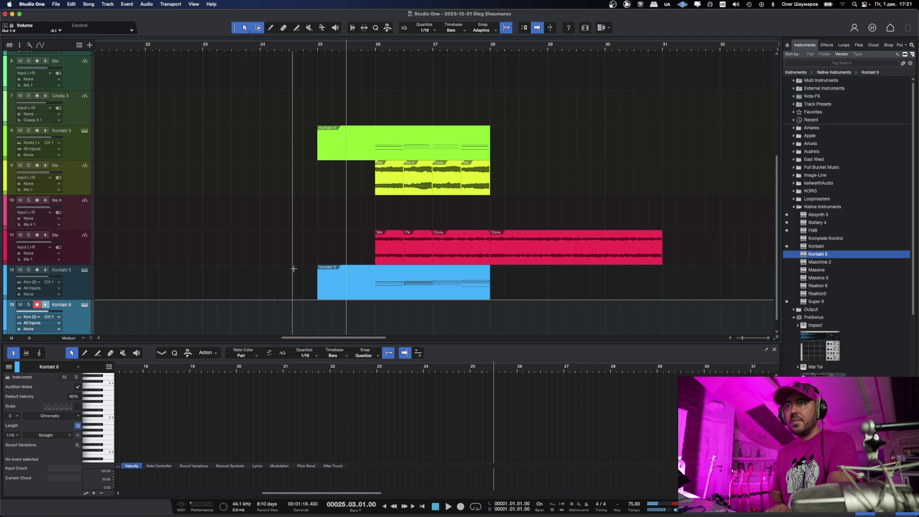
{"action": "key", "text": "KP_Multiply"}
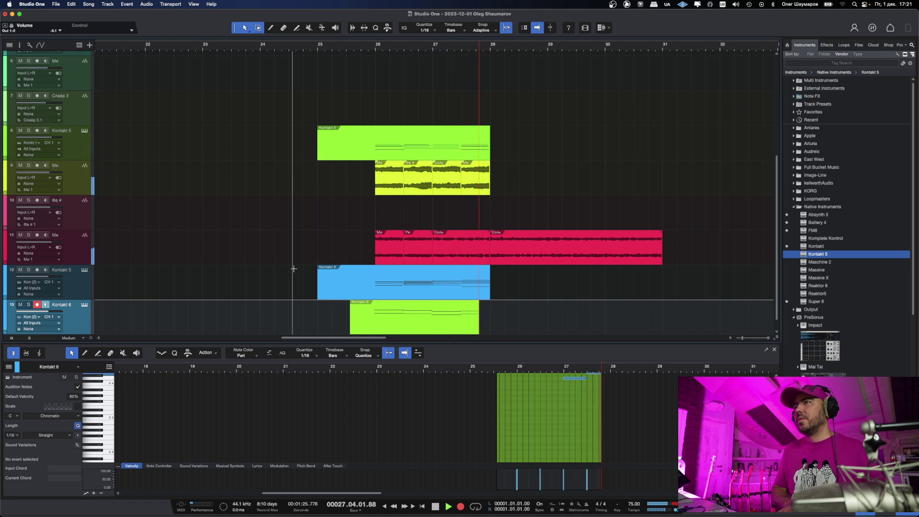
{"action": "key", "text": "space"}
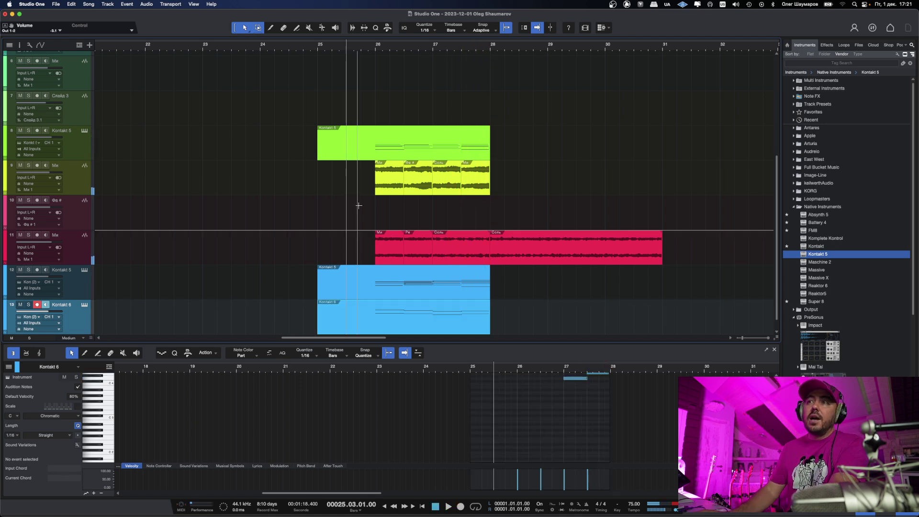
Add another Kontakt 5 track and load the VG_SYN_FING_BASS instrument from the KONTAKT_BASS folder.
{"action": "left_click_drag", "start_coordinate": [818, 256], "coordinate": [86, 326]}
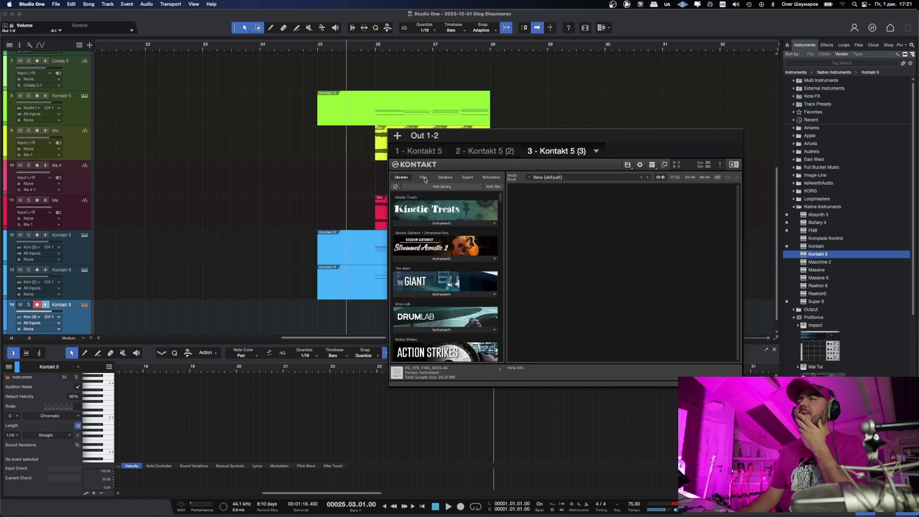
{"action": "left_click", "coordinate": [423, 178]}
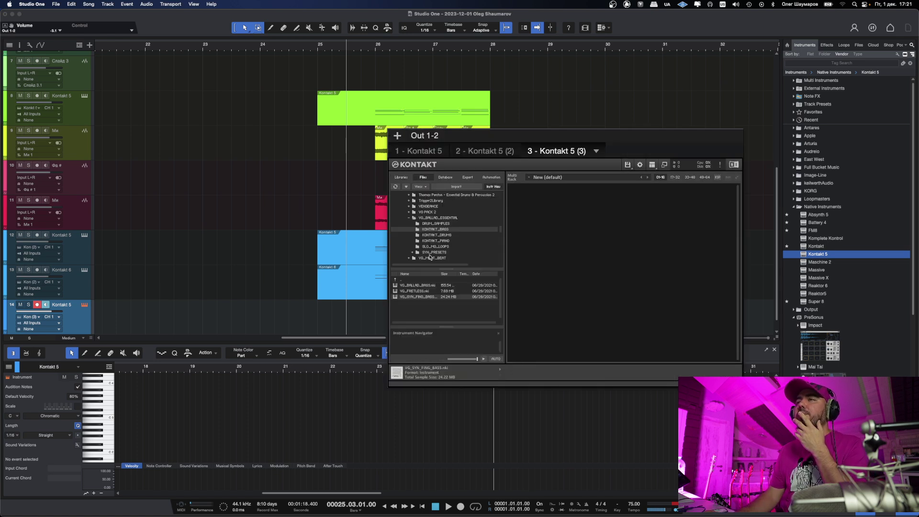
{"action": "double_click", "coordinate": [417, 297]}
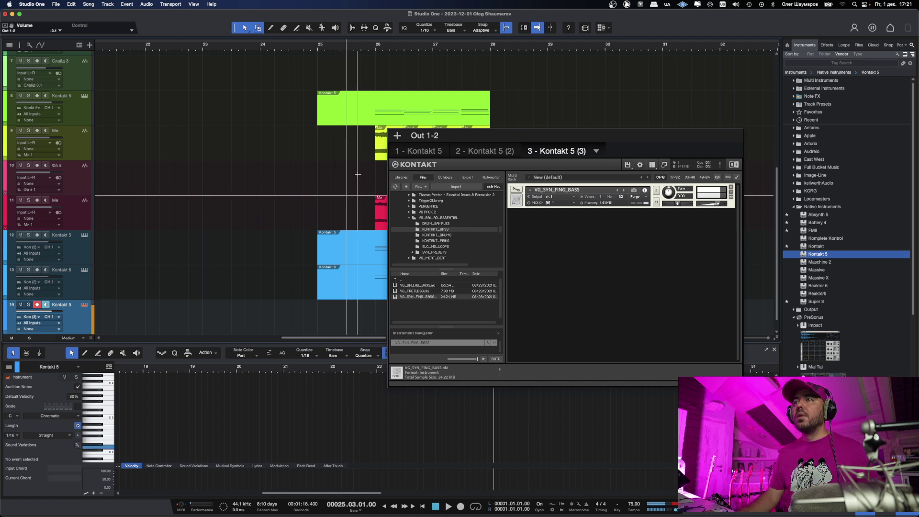
{"action": "key", "text": "super+w"}
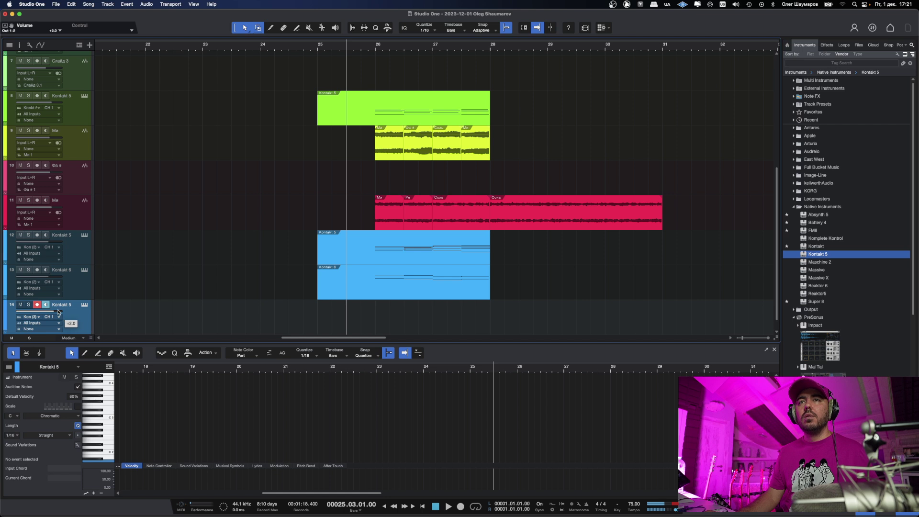
Try recording a bass part from bar 25.3 on the new bass track and undo the take.
{"action": "key", "text": "space"}
{"action": "key", "text": "KP_Multiply"}
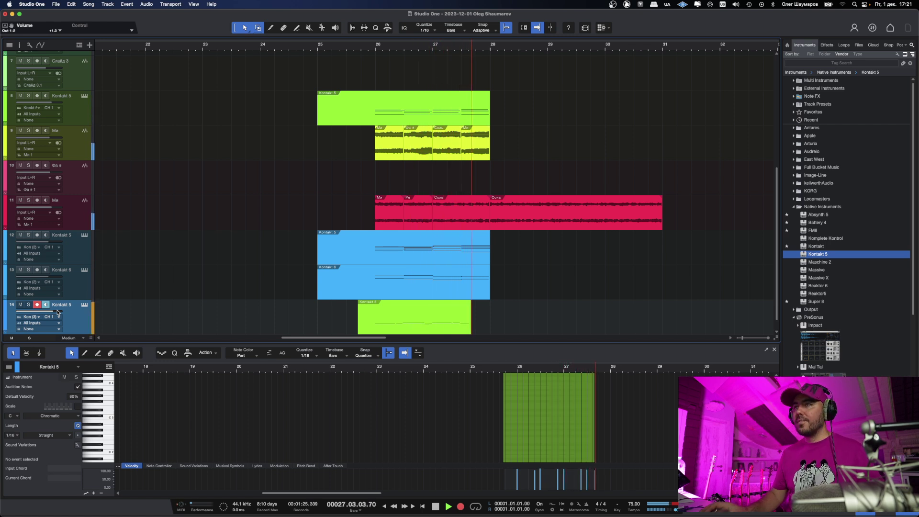
{"action": "key", "text": "space"}
{"action": "key", "text": "ctrl+z"}
Record the bass part again on track 14 from bar 25.3 through bar 27 and check its notes in the editor.
{"action": "key", "text": "KP_Multiply"}
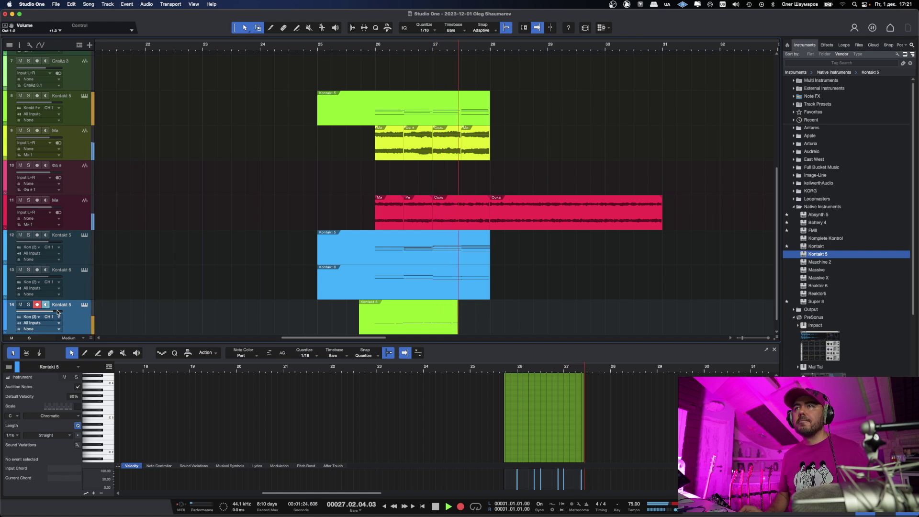
{"action": "key", "text": "space"}
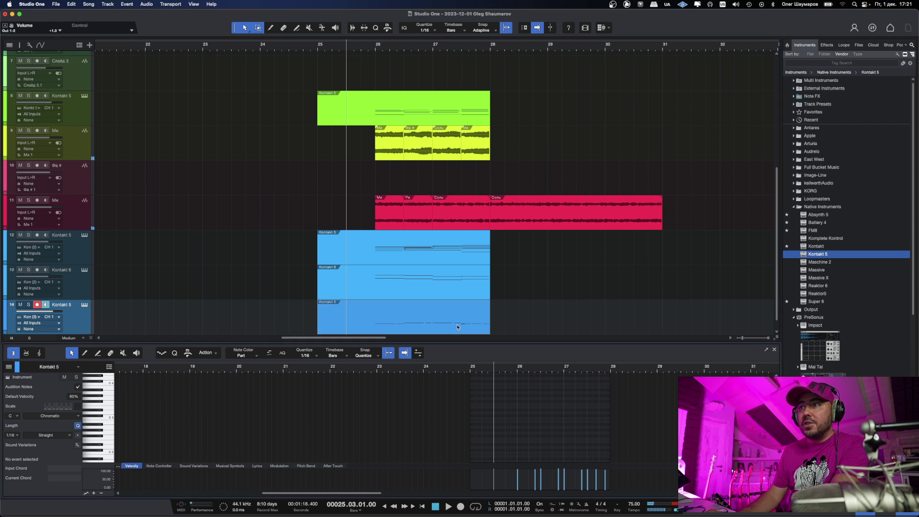
{"action": "scroll", "coordinate": [577, 435], "scroll_direction": "up", "scroll_amount": 10}
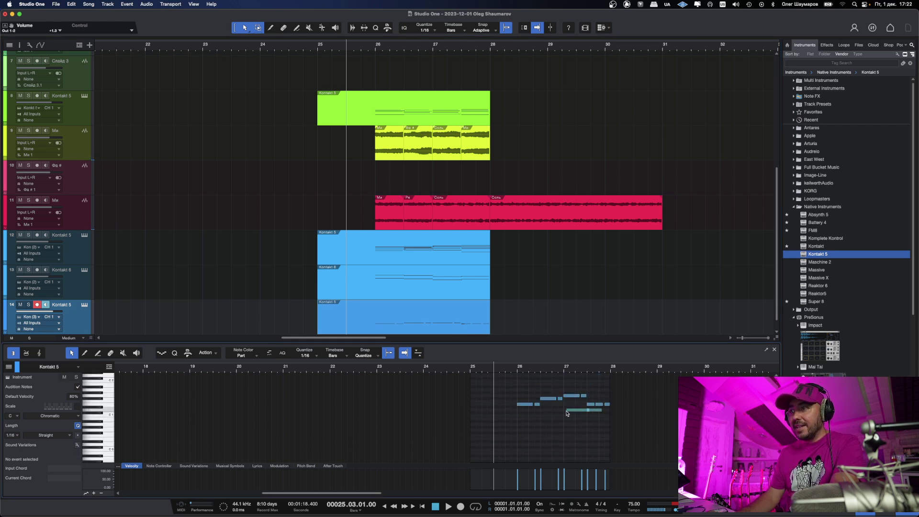
{"action": "left_click", "coordinate": [567, 413]}
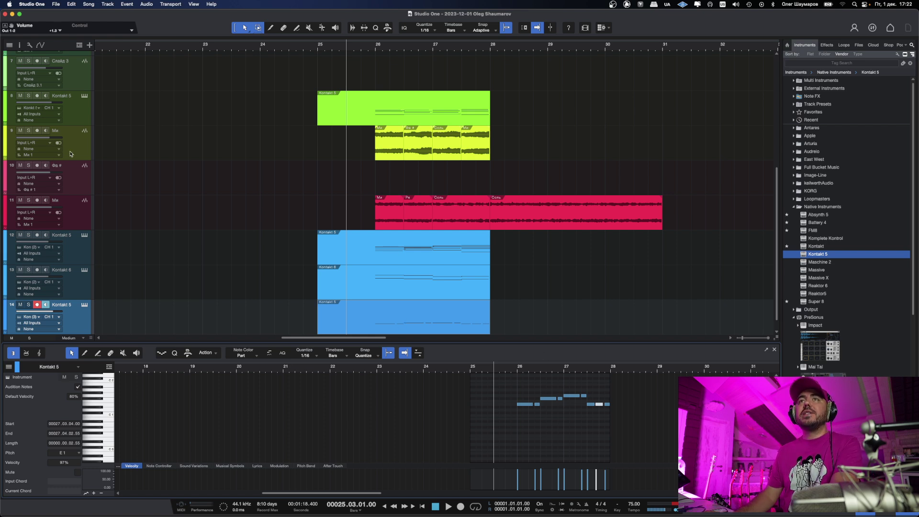
Show the track inspector, solo guitar track 9 and add Waves H-Delay (s) as a send effect on the bass track.
{"action": "left_click", "coordinate": [18, 43]}
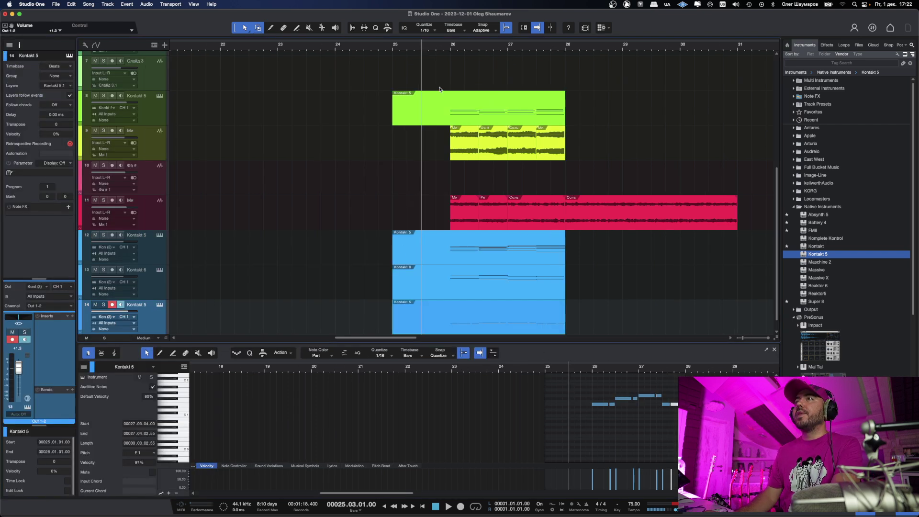
{"action": "left_click", "coordinate": [450, 48]}
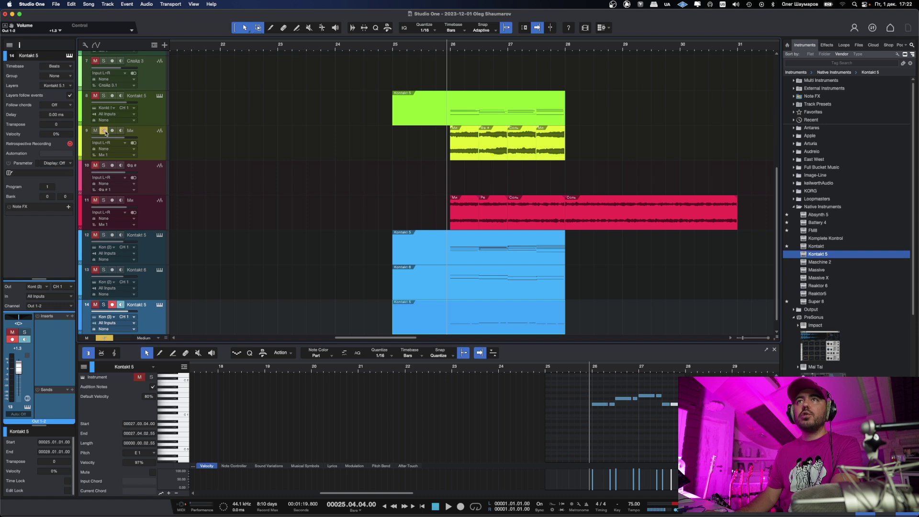
{"action": "left_click", "coordinate": [827, 45]}
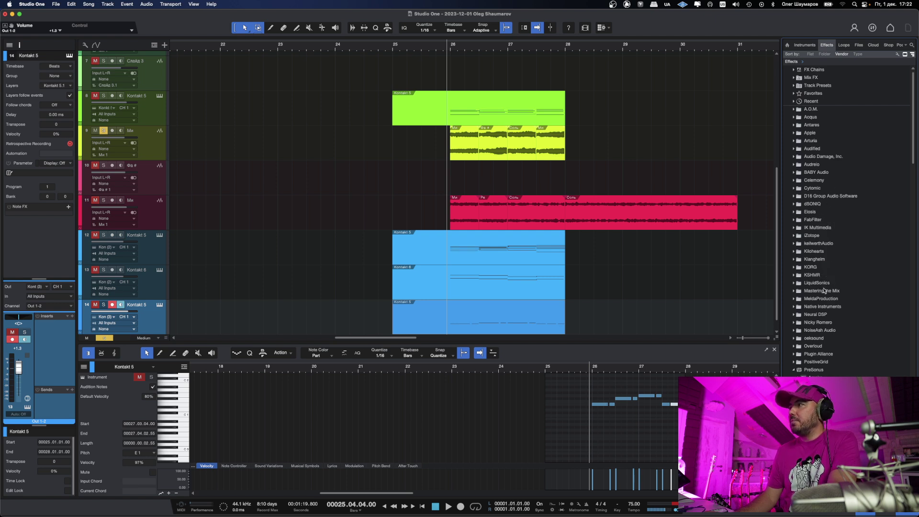
{"action": "scroll", "coordinate": [824, 330], "scroll_direction": "down", "scroll_amount": 15}
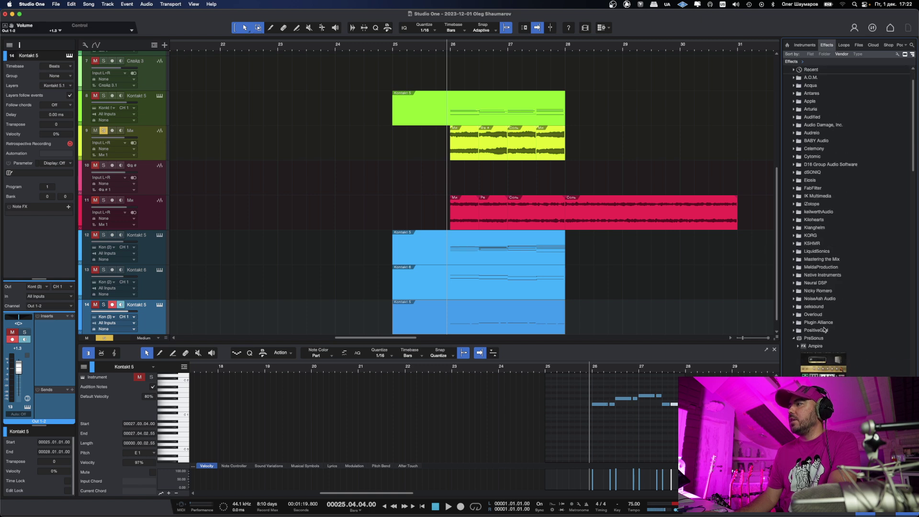
{"action": "scroll", "coordinate": [824, 330], "scroll_direction": "down", "scroll_amount": 10}
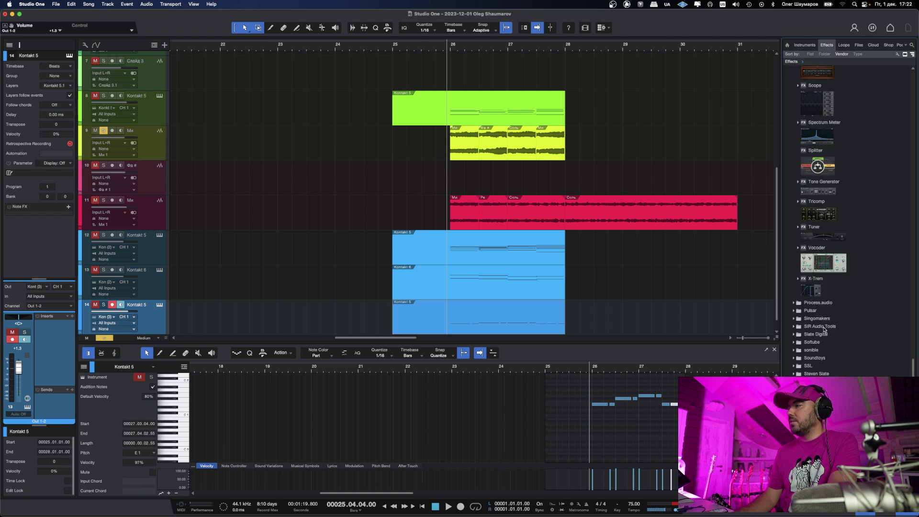
{"action": "scroll", "coordinate": [859, 338], "scroll_direction": "down", "scroll_amount": 15}
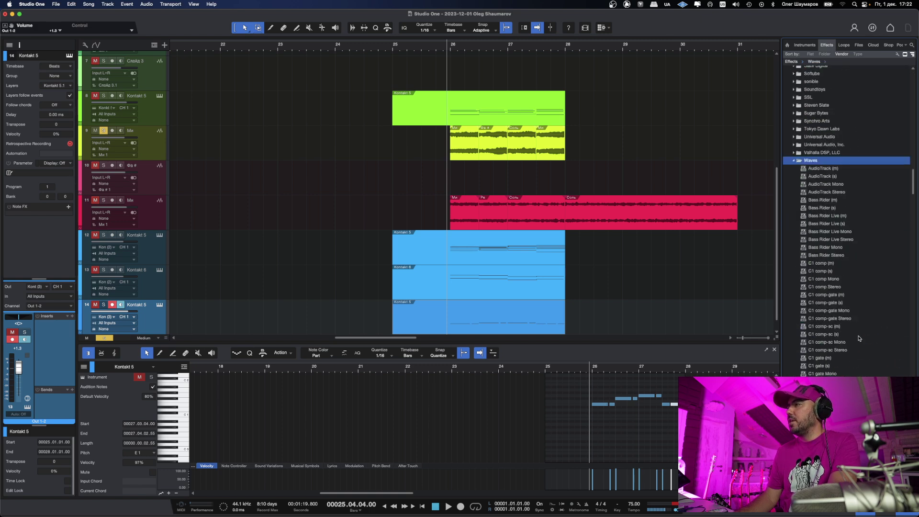
{"action": "scroll", "coordinate": [860, 338], "scroll_direction": "down", "scroll_amount": 5}
{"action": "scroll", "coordinate": [860, 339], "scroll_direction": "down", "scroll_amount": 1}
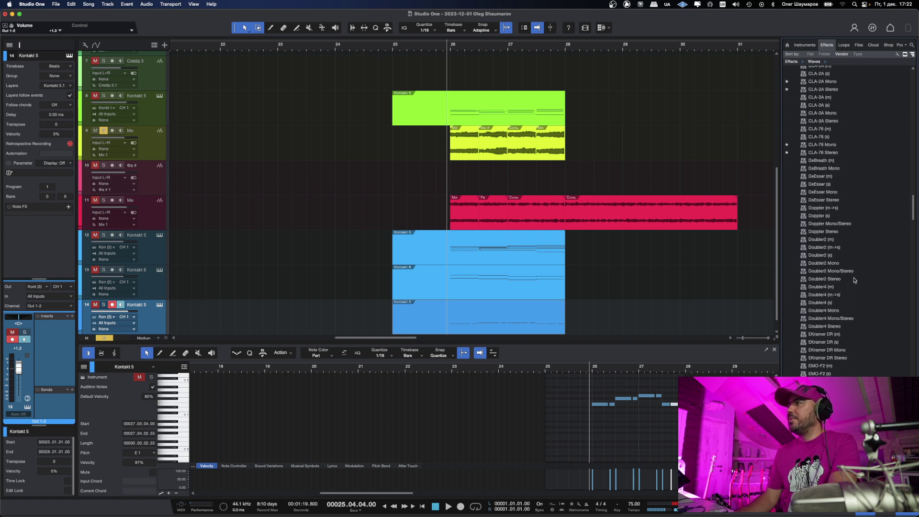
{"action": "scroll", "coordinate": [855, 286], "scroll_direction": "down", "scroll_amount": 10}
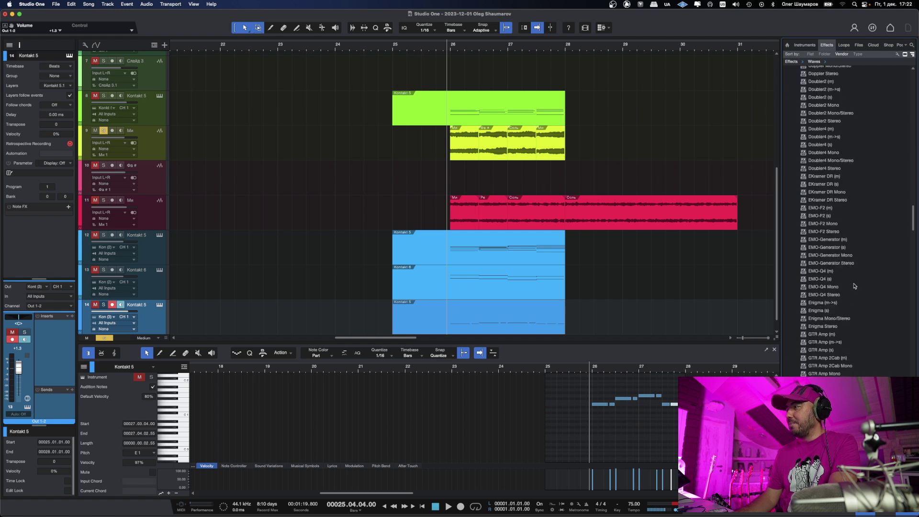
{"action": "scroll", "coordinate": [855, 286], "scroll_direction": "down", "scroll_amount": 5}
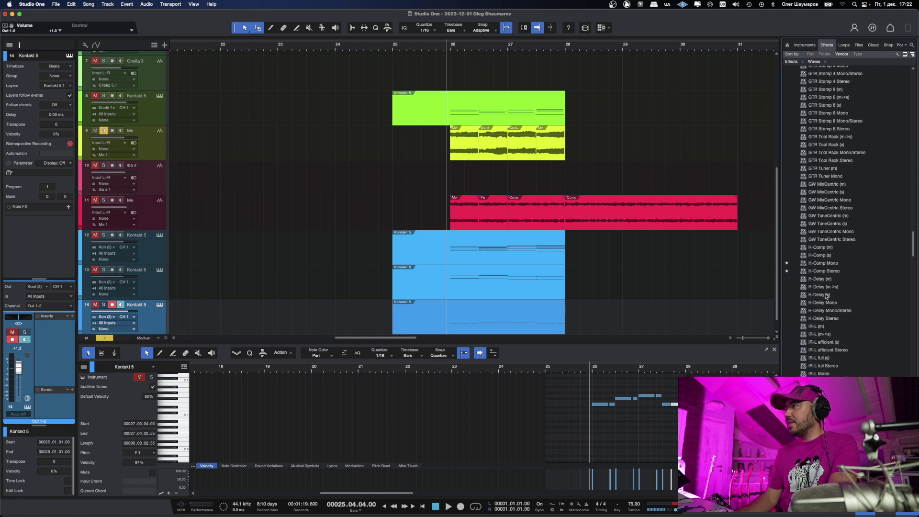
{"action": "left_click", "coordinate": [821, 295]}
{"action": "left_click_drag", "start_coordinate": [12, 441], "coordinate": [51, 404]}
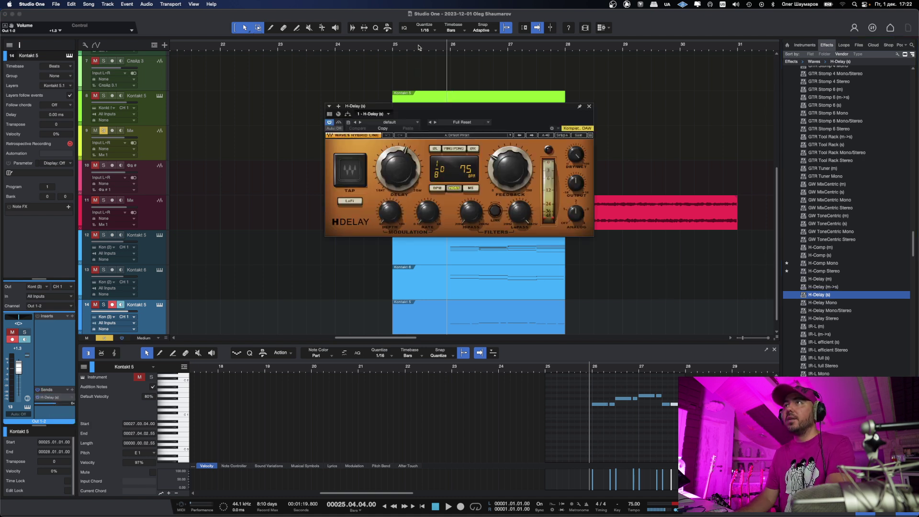
Set the H-Delay to ping-pong mode with a 1/4 delay time and a feedback of 61.
{"action": "key", "text": "space"}
{"action": "left_click", "coordinate": [445, 148]}
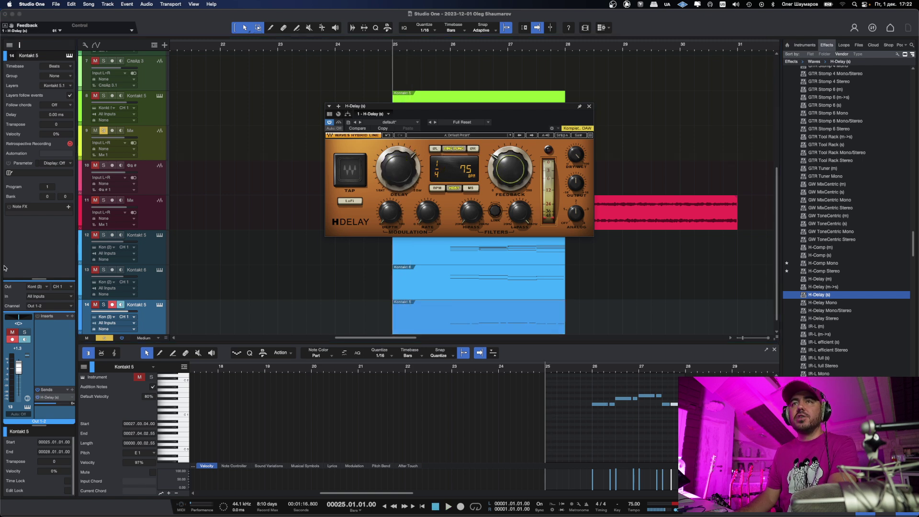
{"action": "scroll", "coordinate": [259, 213], "scroll_direction": "up", "scroll_amount": 2}
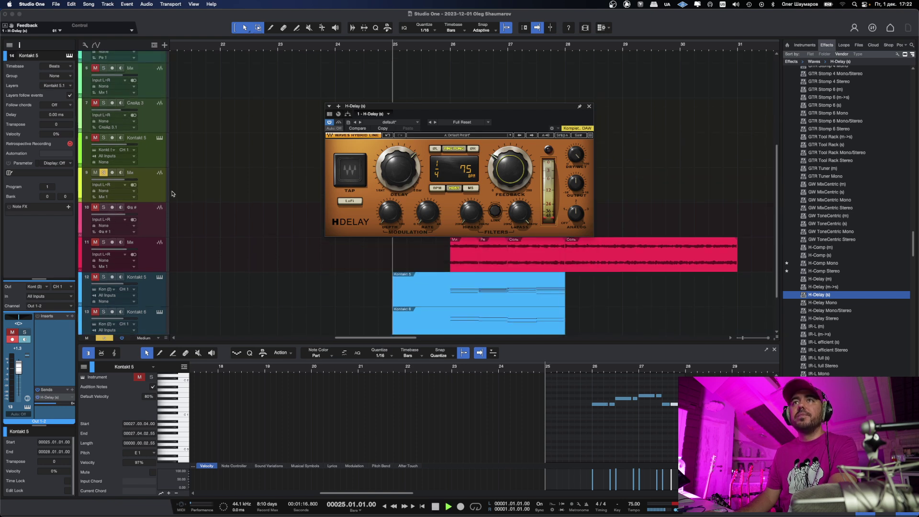
{"action": "key", "text": "space"}
Add a send to the H-Delay (s) channel on guitar track 9 and audition the track with it.
{"action": "left_click", "coordinate": [258, 189]}
{"action": "key", "text": "space"}
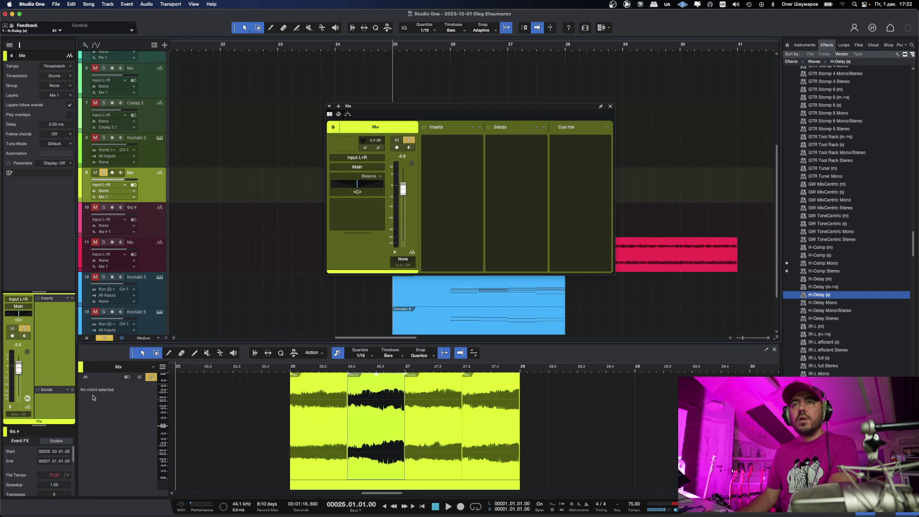
{"action": "left_click", "coordinate": [73, 390]}
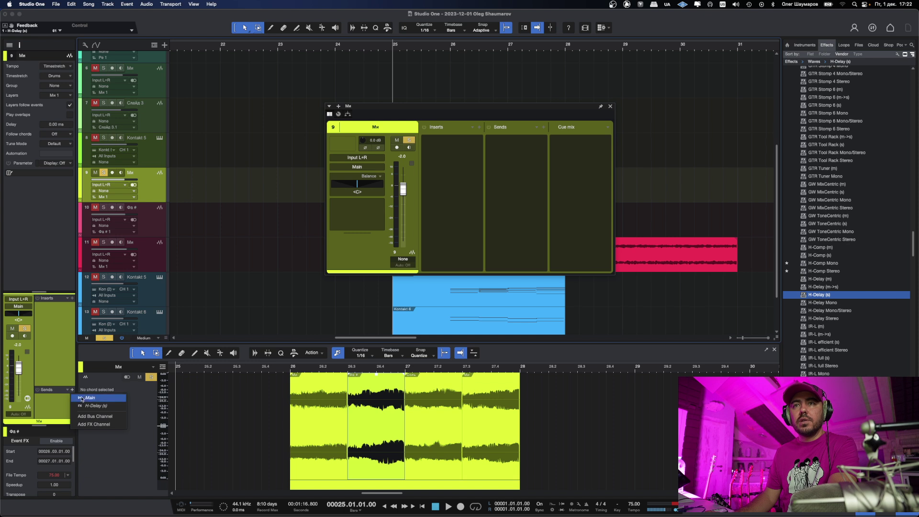
{"action": "left_click", "coordinate": [96, 406]}
{"action": "key", "text": "space"}
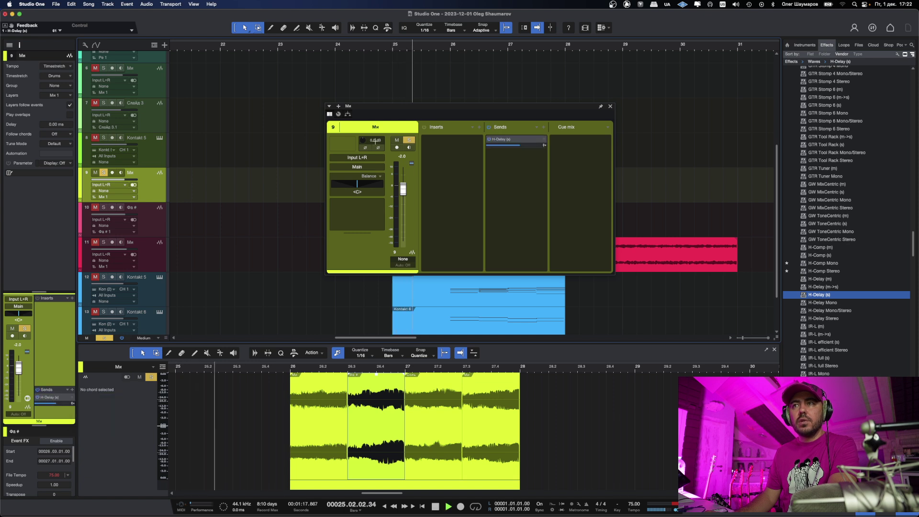
{"action": "left_click", "coordinate": [611, 107]}
{"action": "key", "text": "space"}
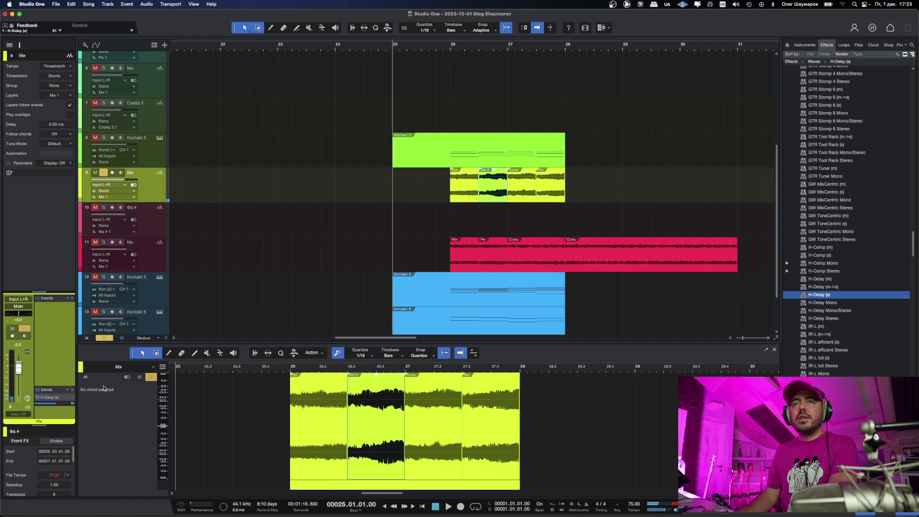
Add a send to the H-Delay (s) channel on guitar track 11 and solo that track.
{"action": "scroll", "coordinate": [316, 236], "scroll_direction": "down", "scroll_amount": 3}
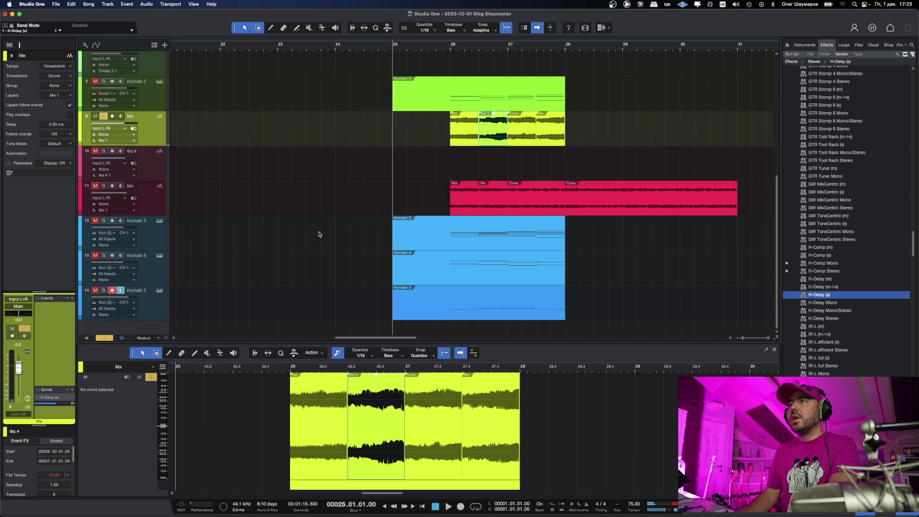
{"action": "left_click", "coordinate": [156, 200]}
{"action": "left_click", "coordinate": [72, 392]}
{"action": "left_click", "coordinate": [94, 407]}
{"action": "left_click", "coordinate": [103, 186]}
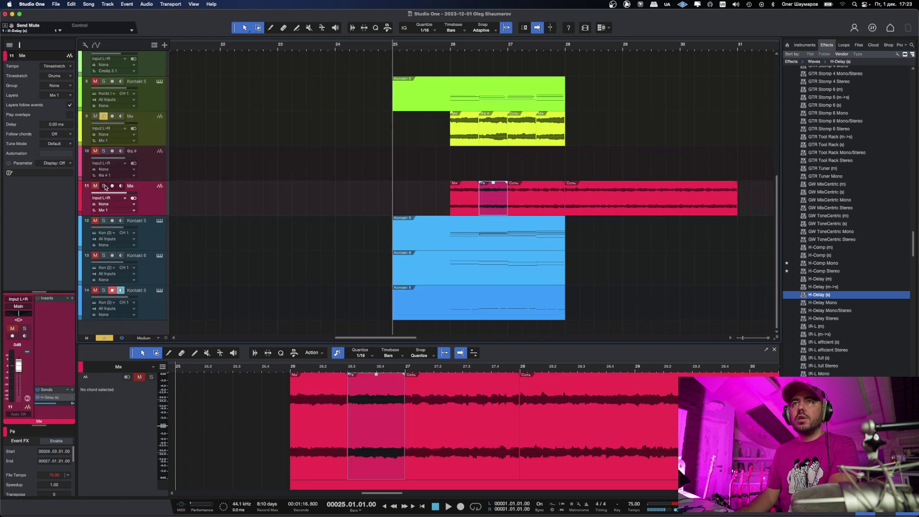
Set the loop range from bar 26 to bar 28 and lower track 11's H-Delay send level during playback.
{"action": "left_click", "coordinate": [450, 47]}
{"action": "left_click_drag", "start_coordinate": [450, 41], "coordinate": [568, 41]}
{"action": "key", "text": "space"}
{"action": "mouse_move", "coordinate": [67, 405]}
{"action": "left_click_drag", "start_coordinate": [67, 405], "coordinate": [64, 405]}
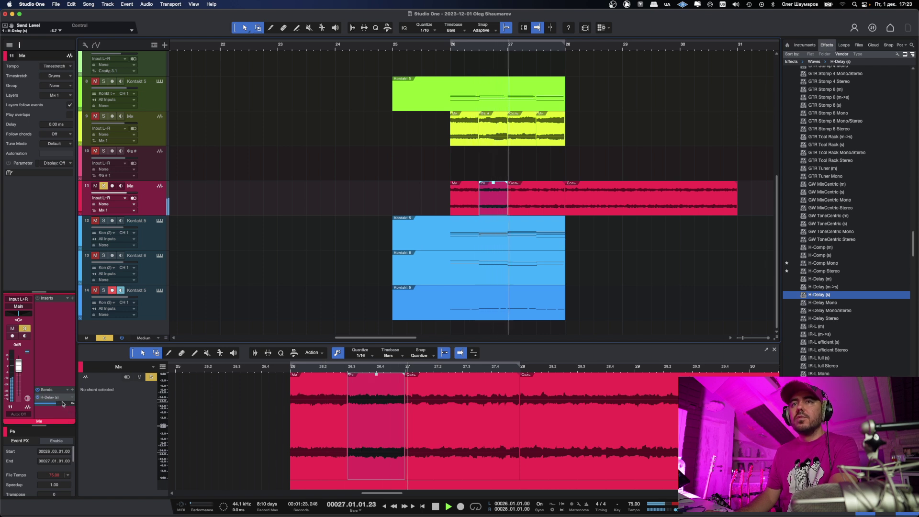
Adjust the H-Delay's high-pass and low-pass filters while listening to track 11.
{"action": "double_click", "coordinate": [50, 398]}
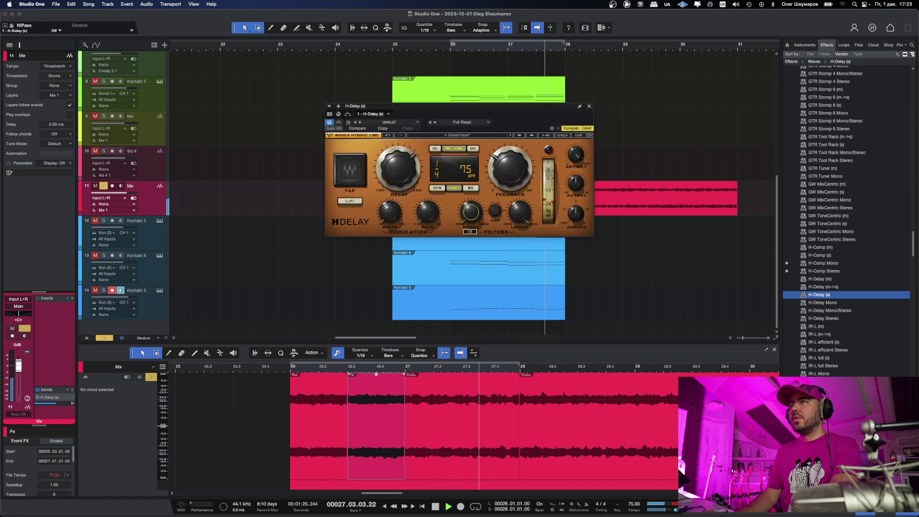
{"action": "left_click_drag", "start_coordinate": [471, 210], "coordinate": [544, 174]}
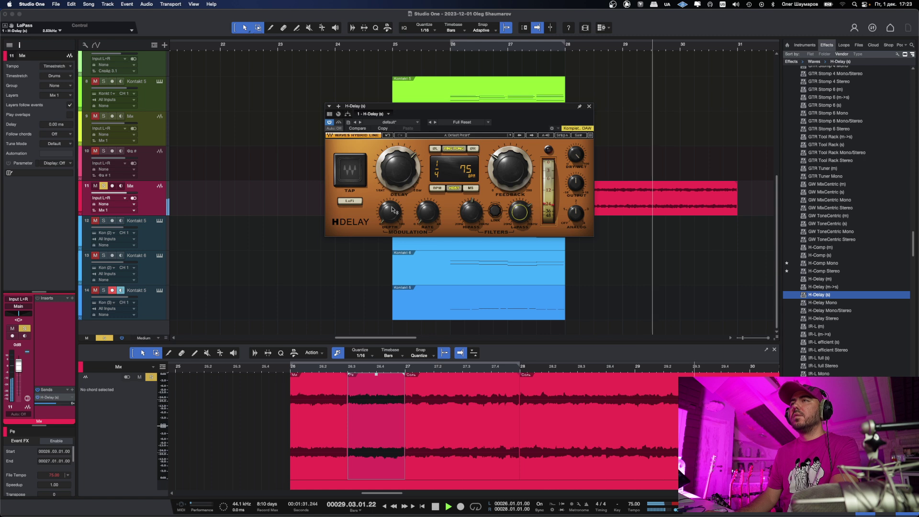
{"action": "key", "text": "space"}
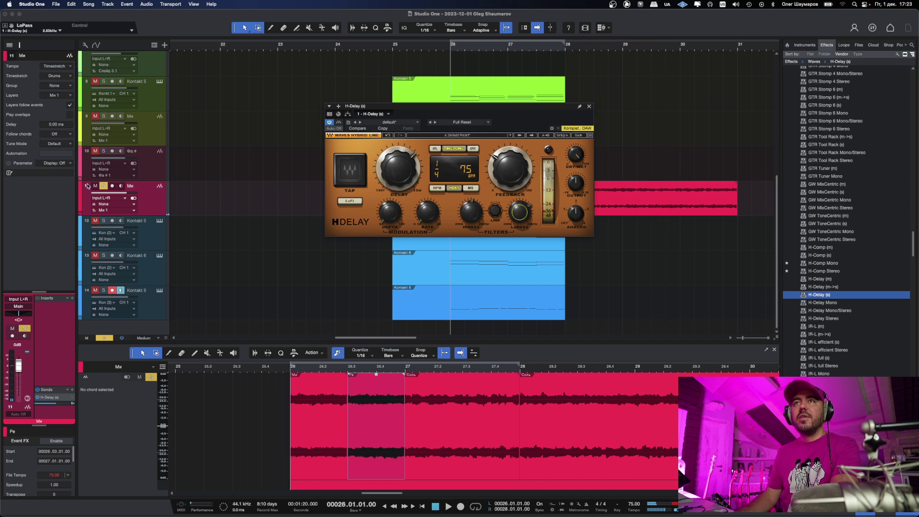
Clear all track solos and mutes and play bars 26 to 28 with looping turned on.
{"action": "key", "text": "shift+s"}
{"action": "key", "text": "shift+m"}
{"action": "left_click", "coordinate": [104, 338]}
{"action": "key", "text": "space"}
{"action": "left_click", "coordinate": [476, 507]}
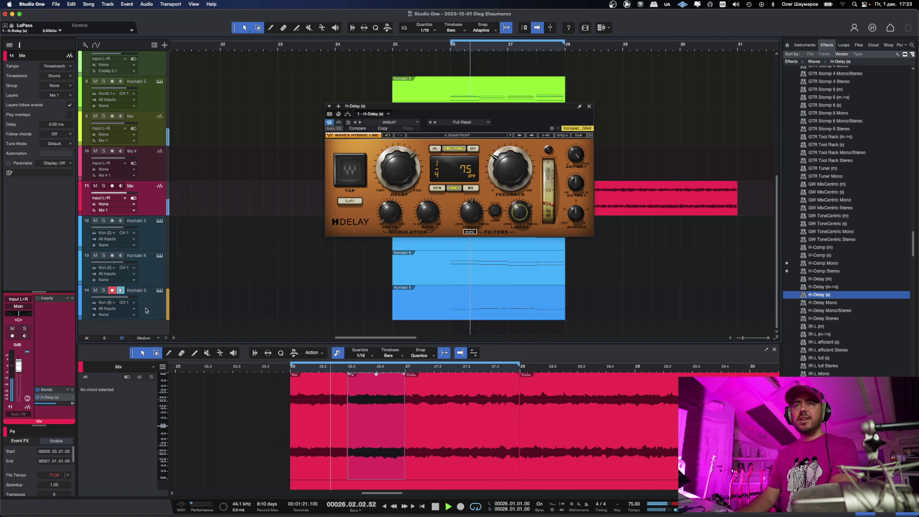
Select bass track 14, dismiss its channel window and listen to the full looped arrangement with more compact tracks.
{"action": "left_click", "coordinate": [263, 299]}
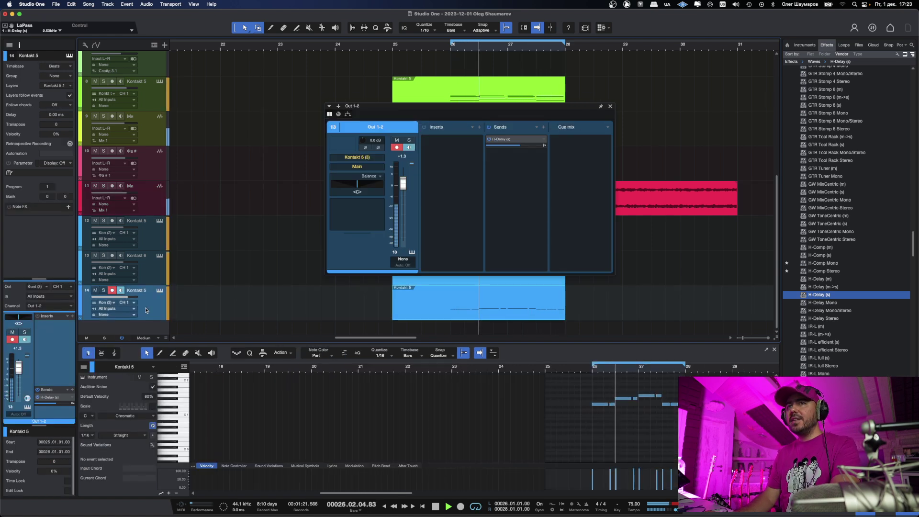
{"action": "left_click", "coordinate": [610, 107]}
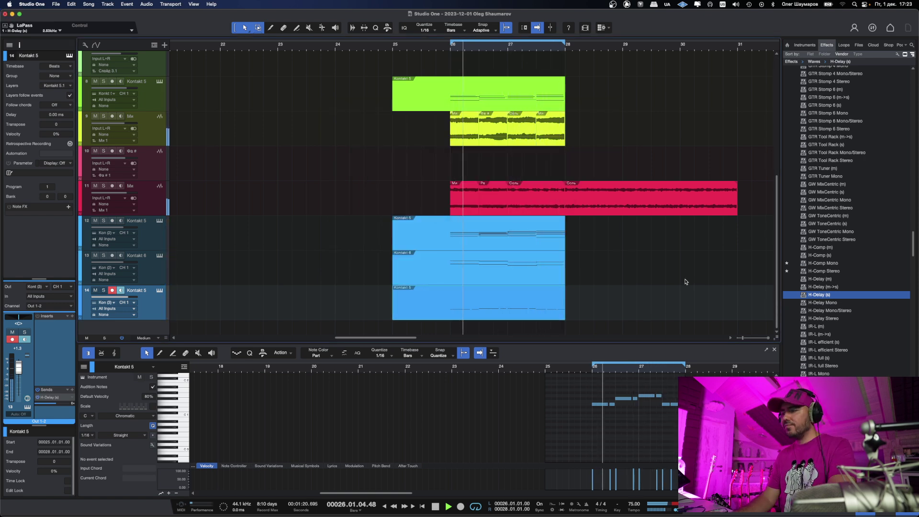
{"action": "key", "text": "shift+w"}
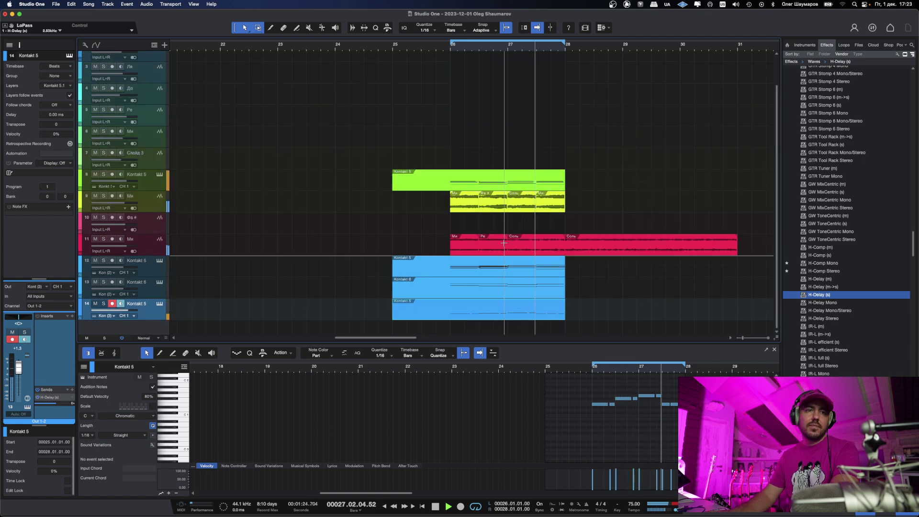
{"action": "key", "text": "space"}
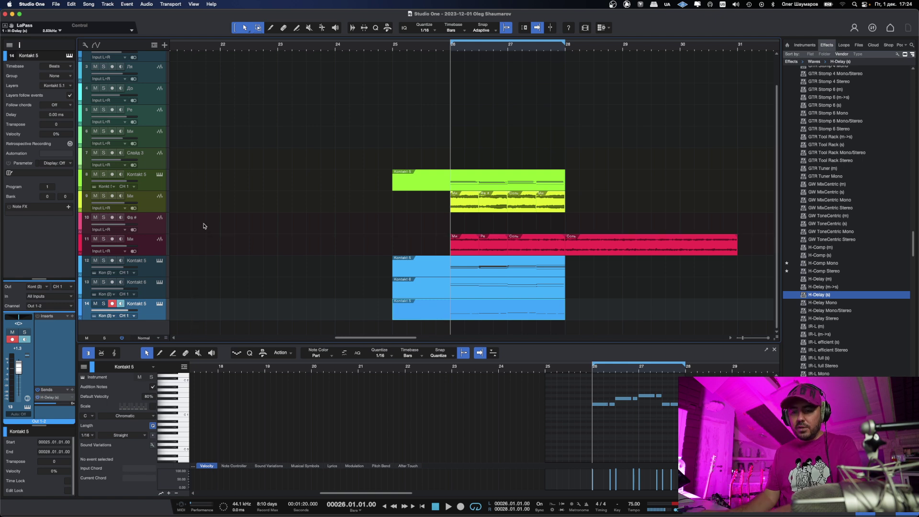
Review the whole song's arrangement in compact tracks and the ПАК КВИНТЫ folders in the file browser.
{"action": "scroll", "coordinate": [295, 196], "scroll_direction": "down", "scroll_amount": 5}
{"action": "scroll", "coordinate": [295, 197], "scroll_direction": "left", "scroll_amount": 5}
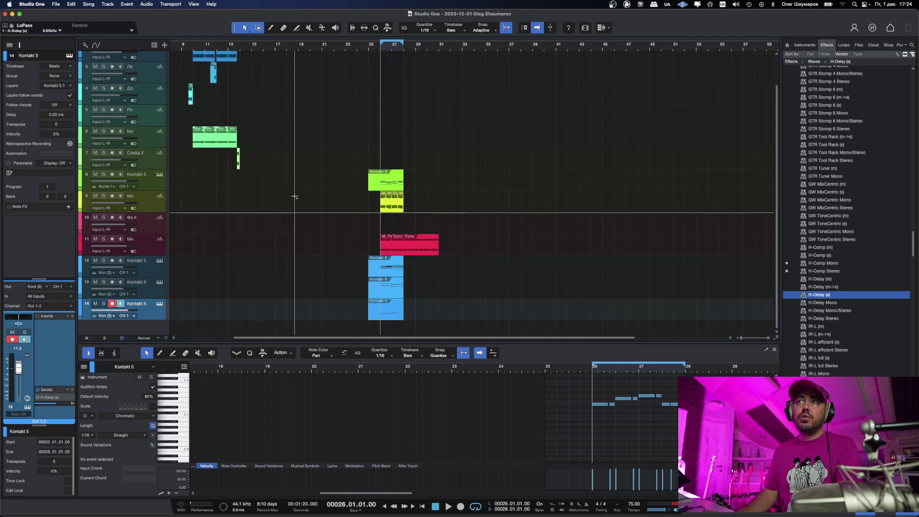
{"action": "scroll", "coordinate": [295, 197], "scroll_direction": "down", "scroll_amount": 2}
{"action": "key", "text": "shift+w"}
{"action": "key", "text": "shift+e"}
{"action": "key", "text": "shift+w"}
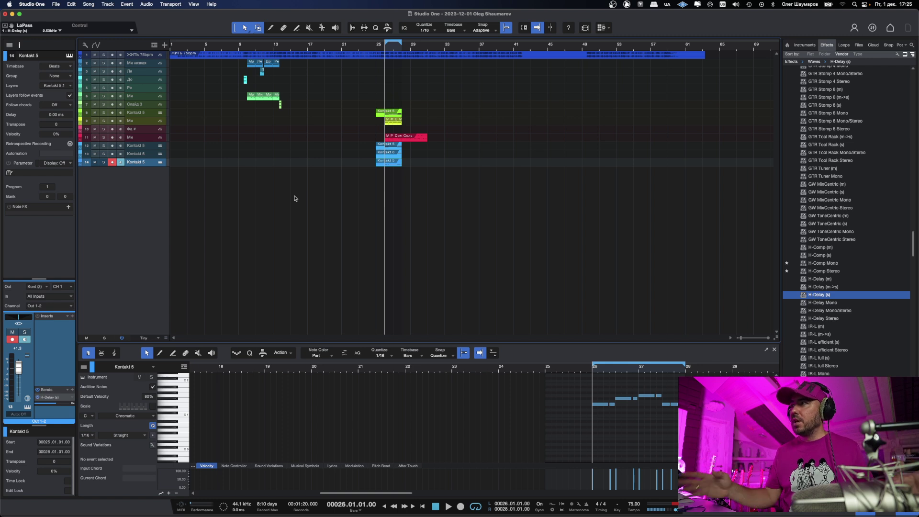
{"action": "left_click", "coordinate": [858, 45]}
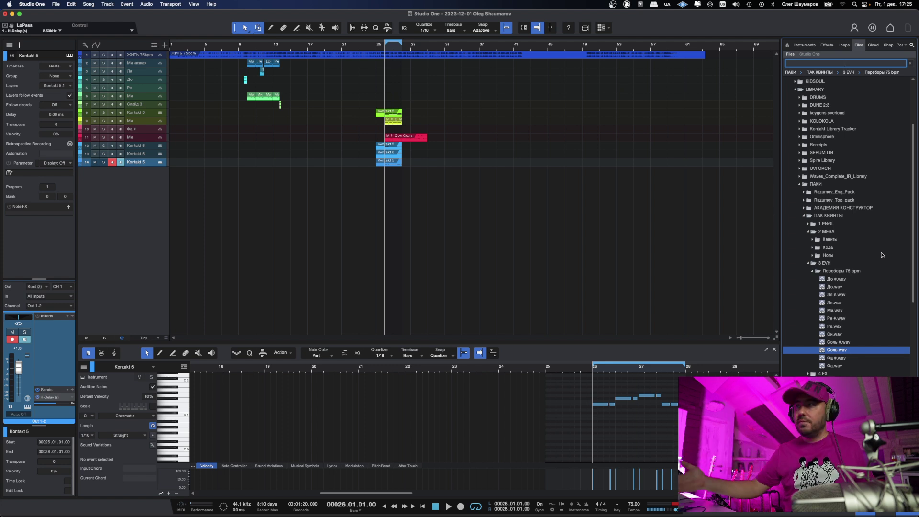
{"action": "left_click", "coordinate": [671, 239]}
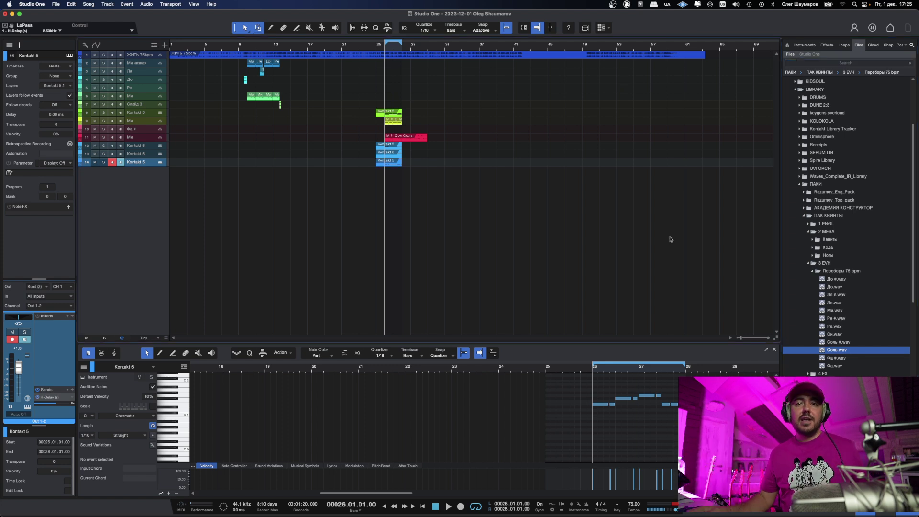